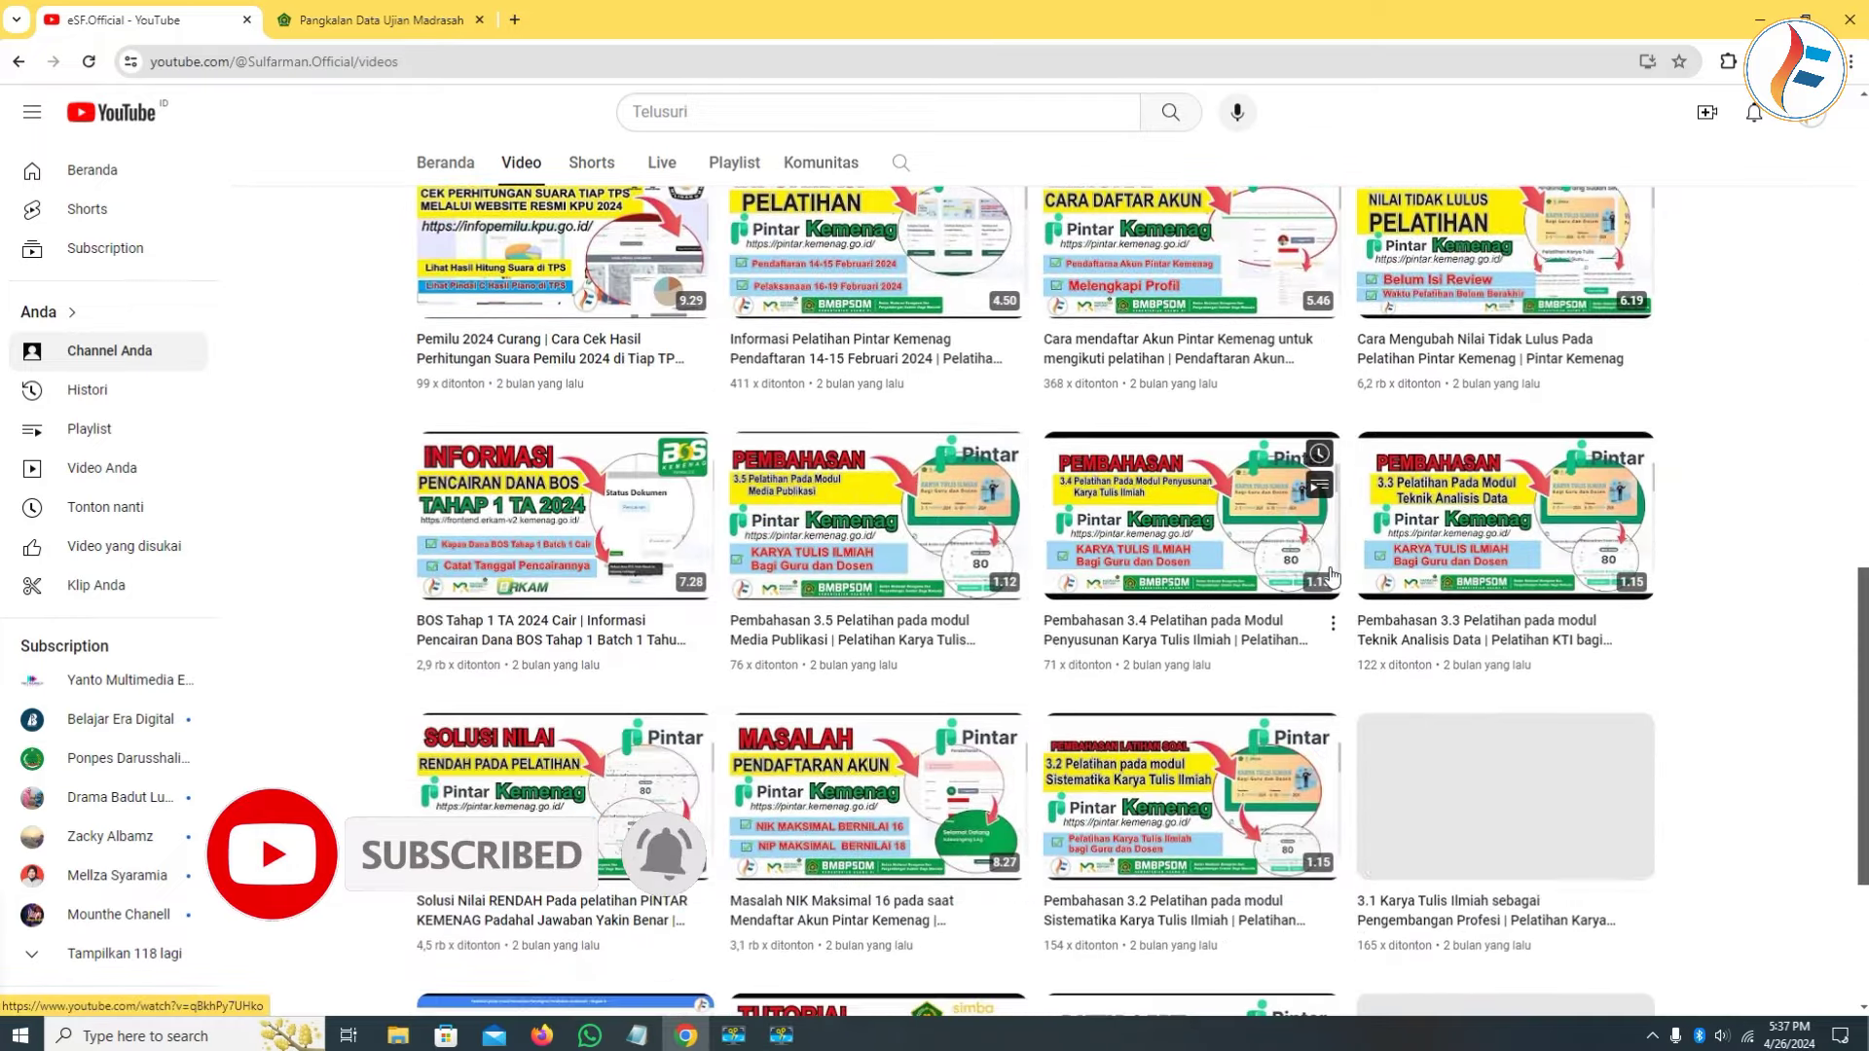
# Switch to the PDUM site, complete the reCAPTCHA check and log in with the prefilled credentials.
pyautogui.scroll(9, 1332, 575)
pyautogui.scroll(5, 1333, 575)
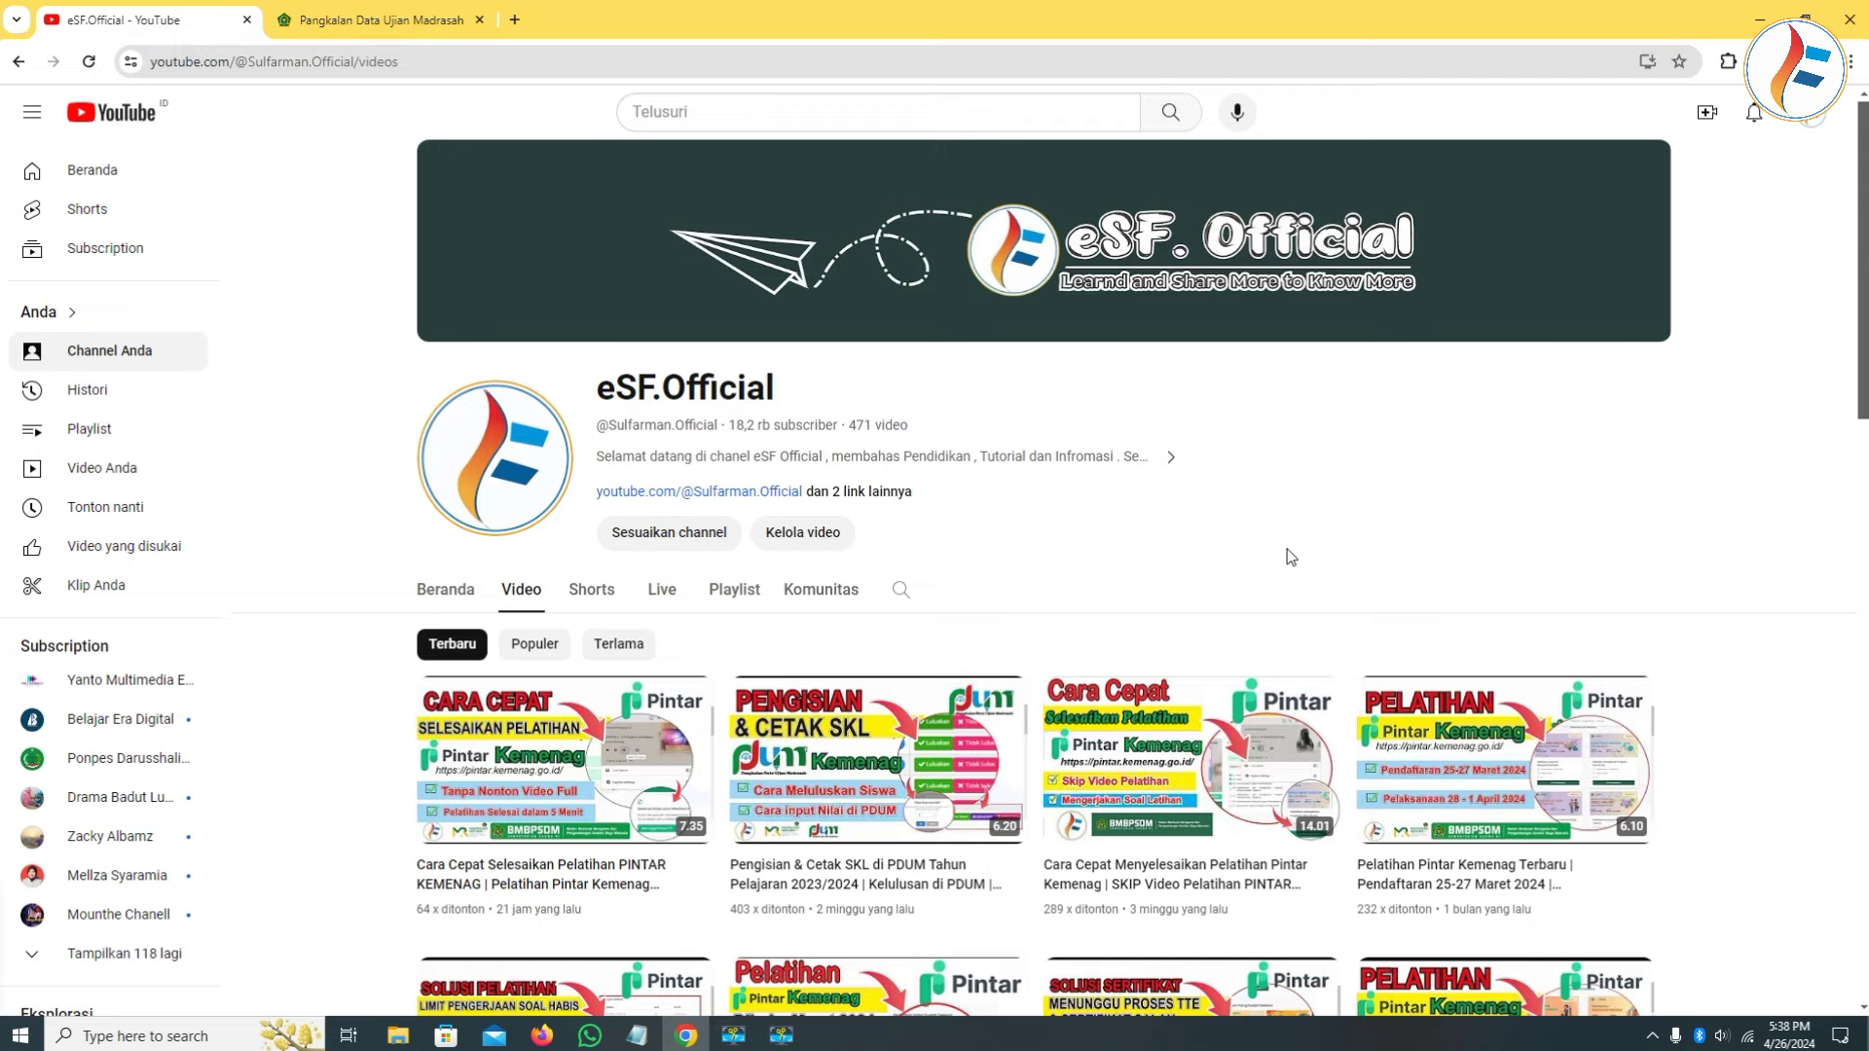
pyautogui.click(362, 19)
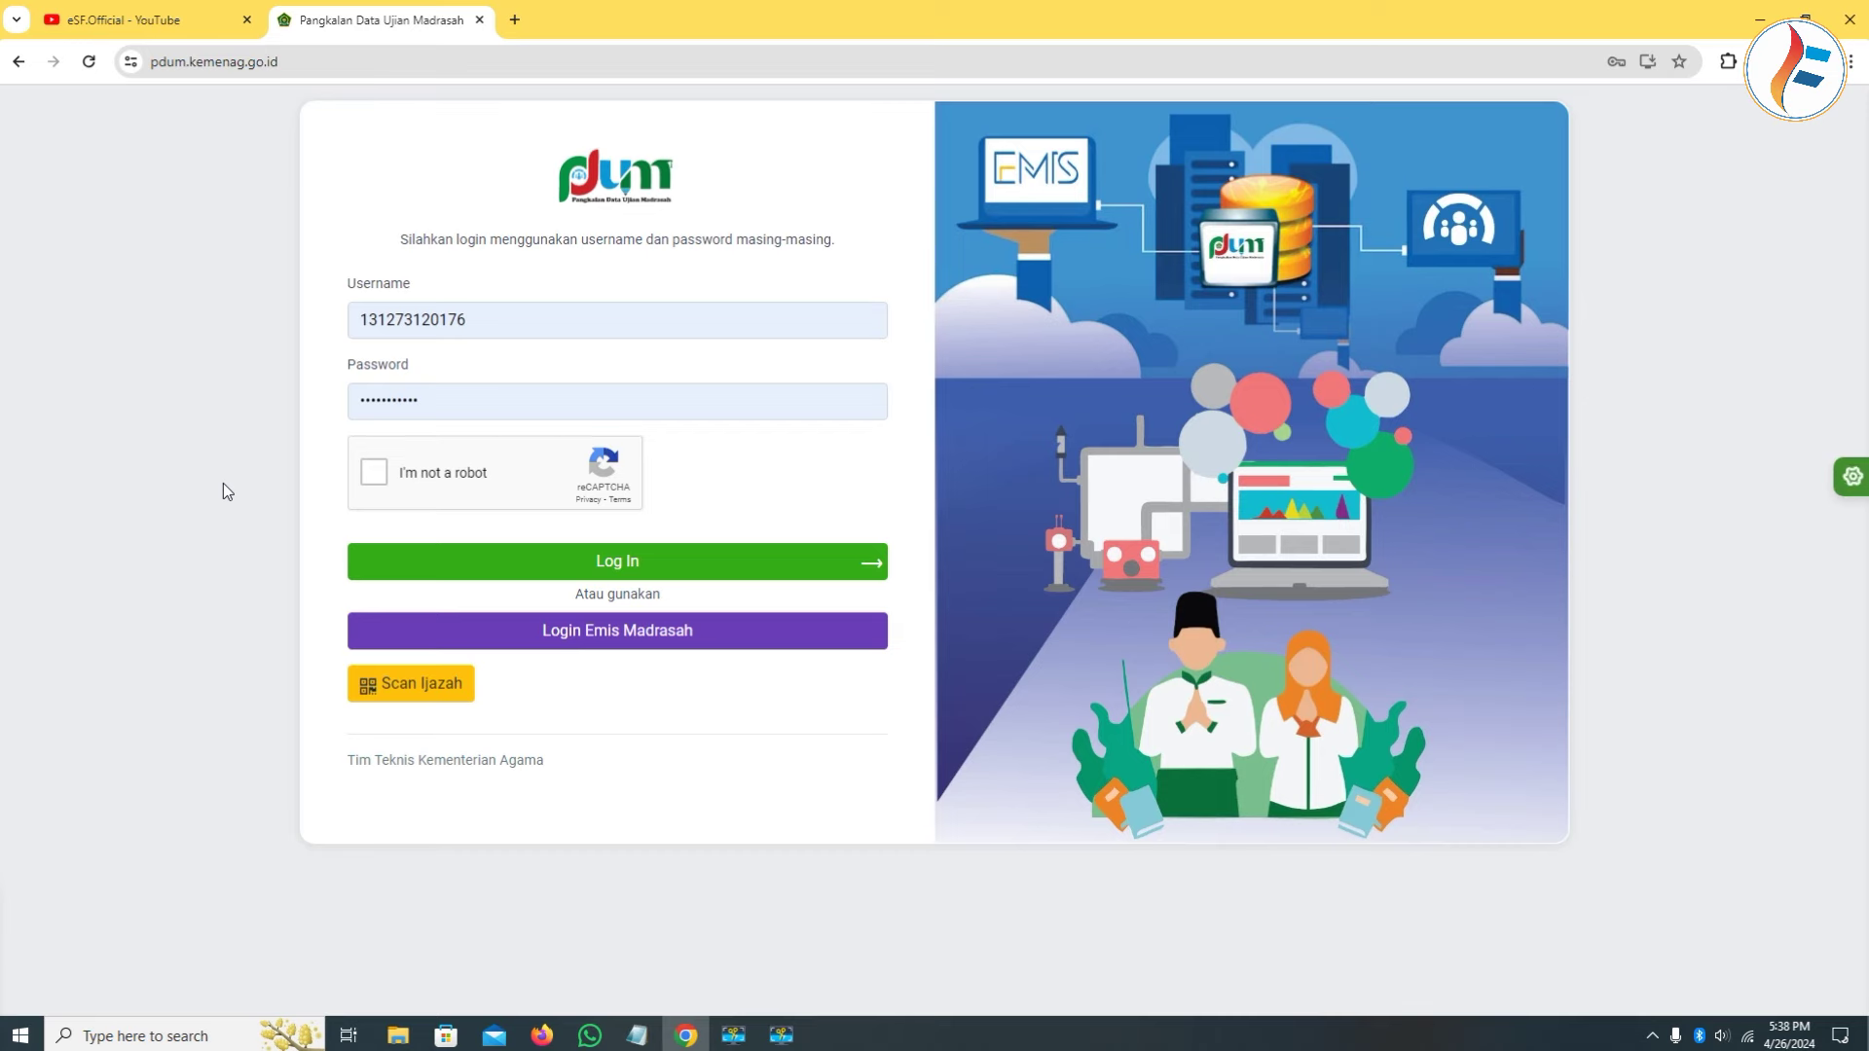
pyautogui.click(376, 477)
pyautogui.click(580, 574)
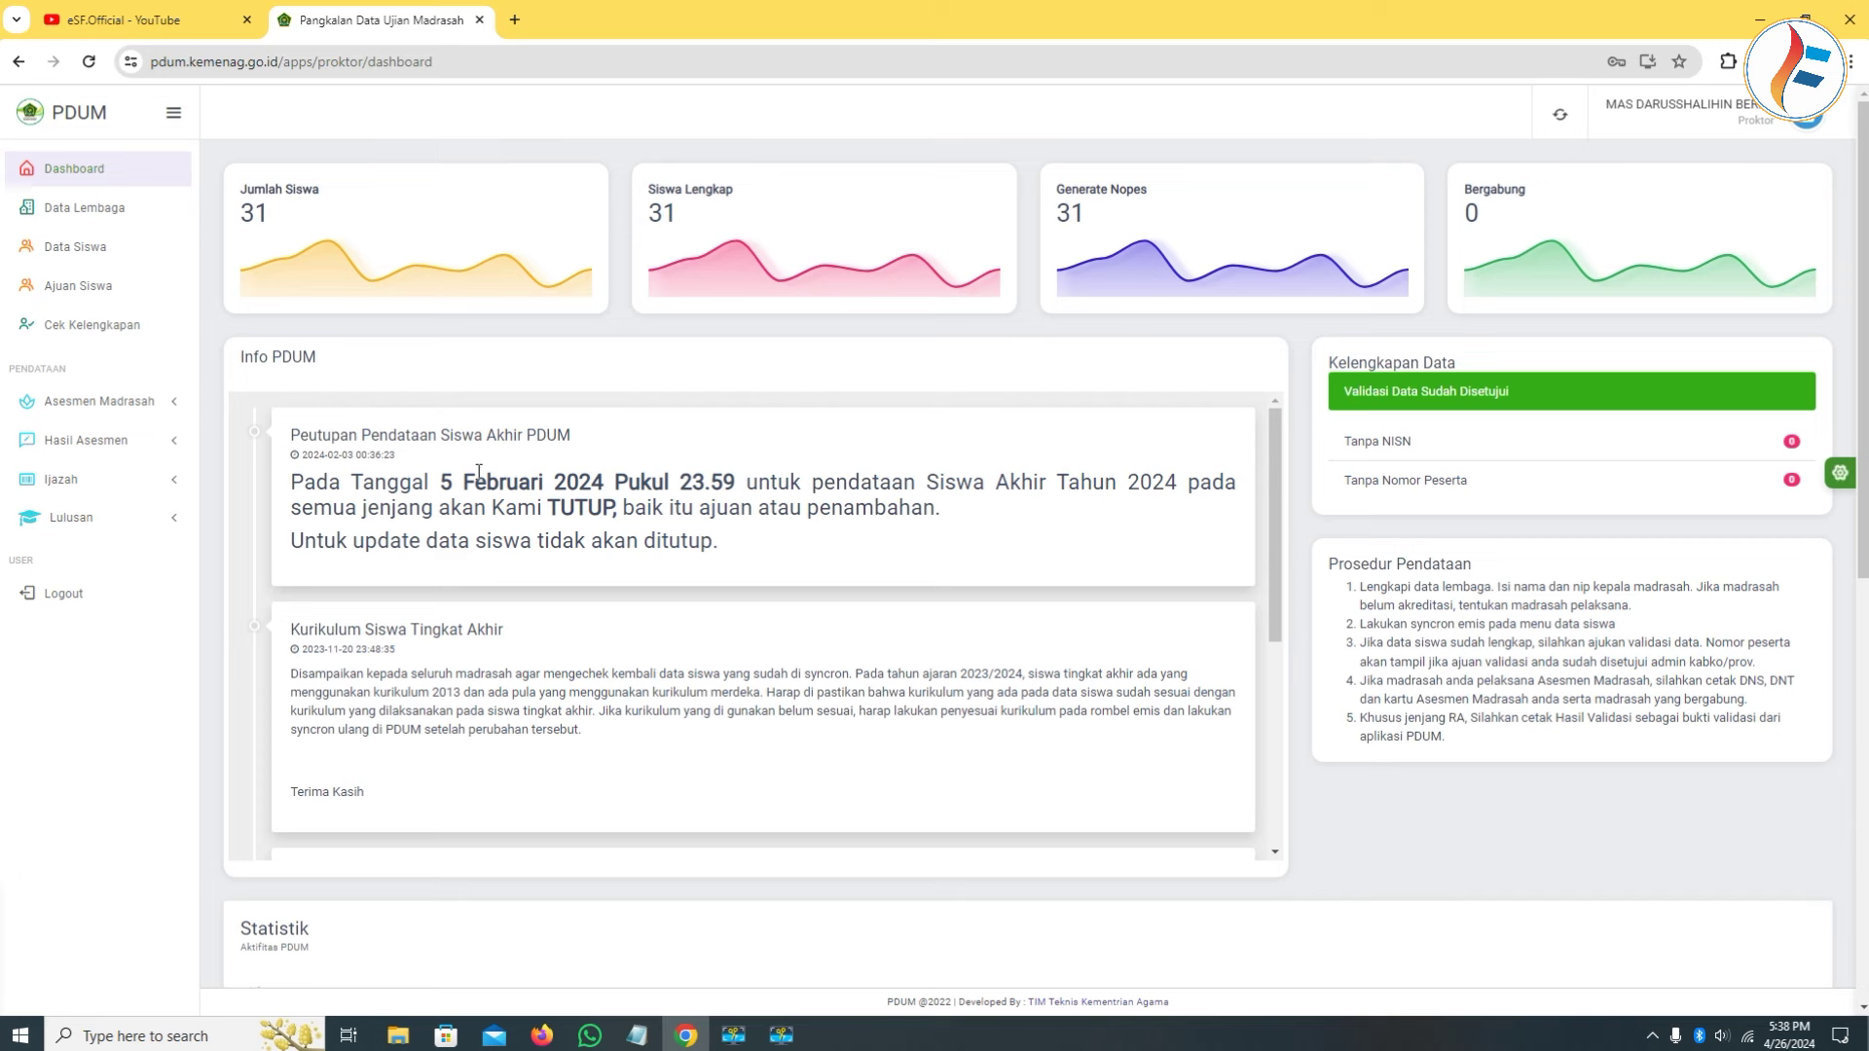
# Open the Status UM page for Asesmen Madrasah to review the students' graduation status.
pyautogui.click(86, 443)
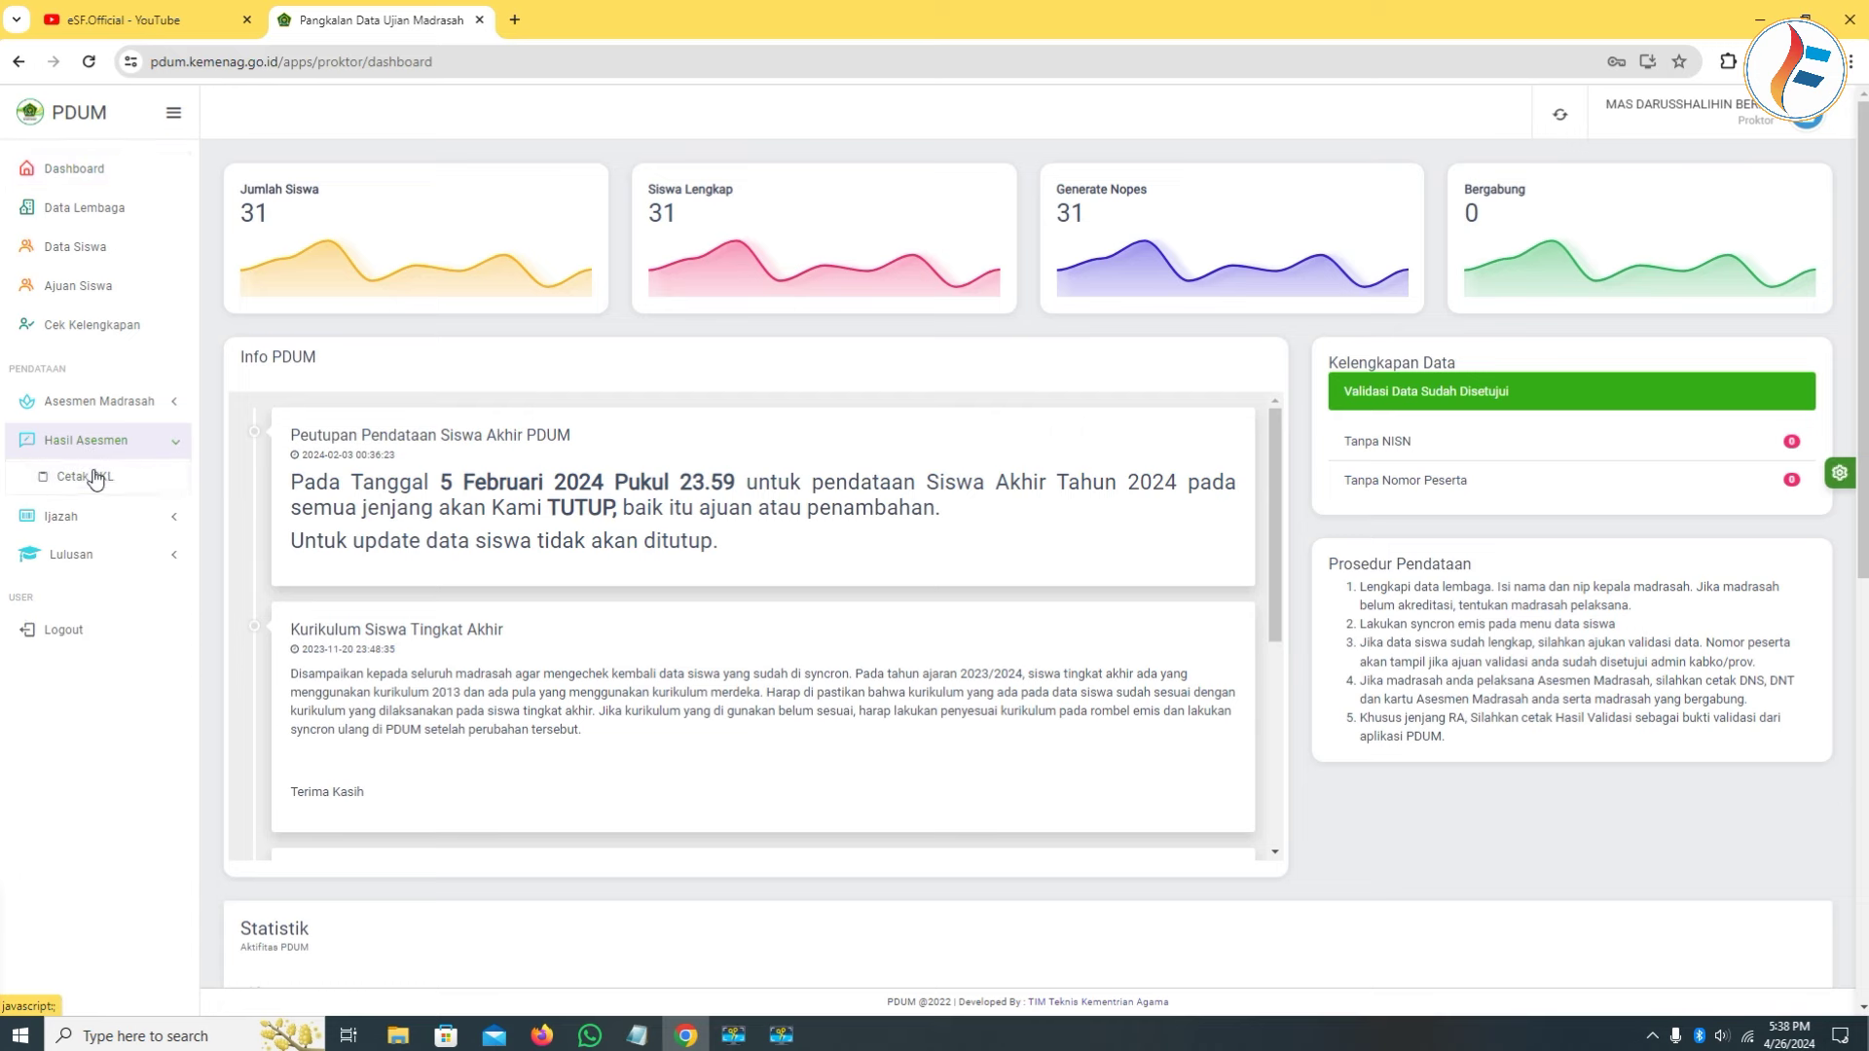
pyautogui.click(112, 406)
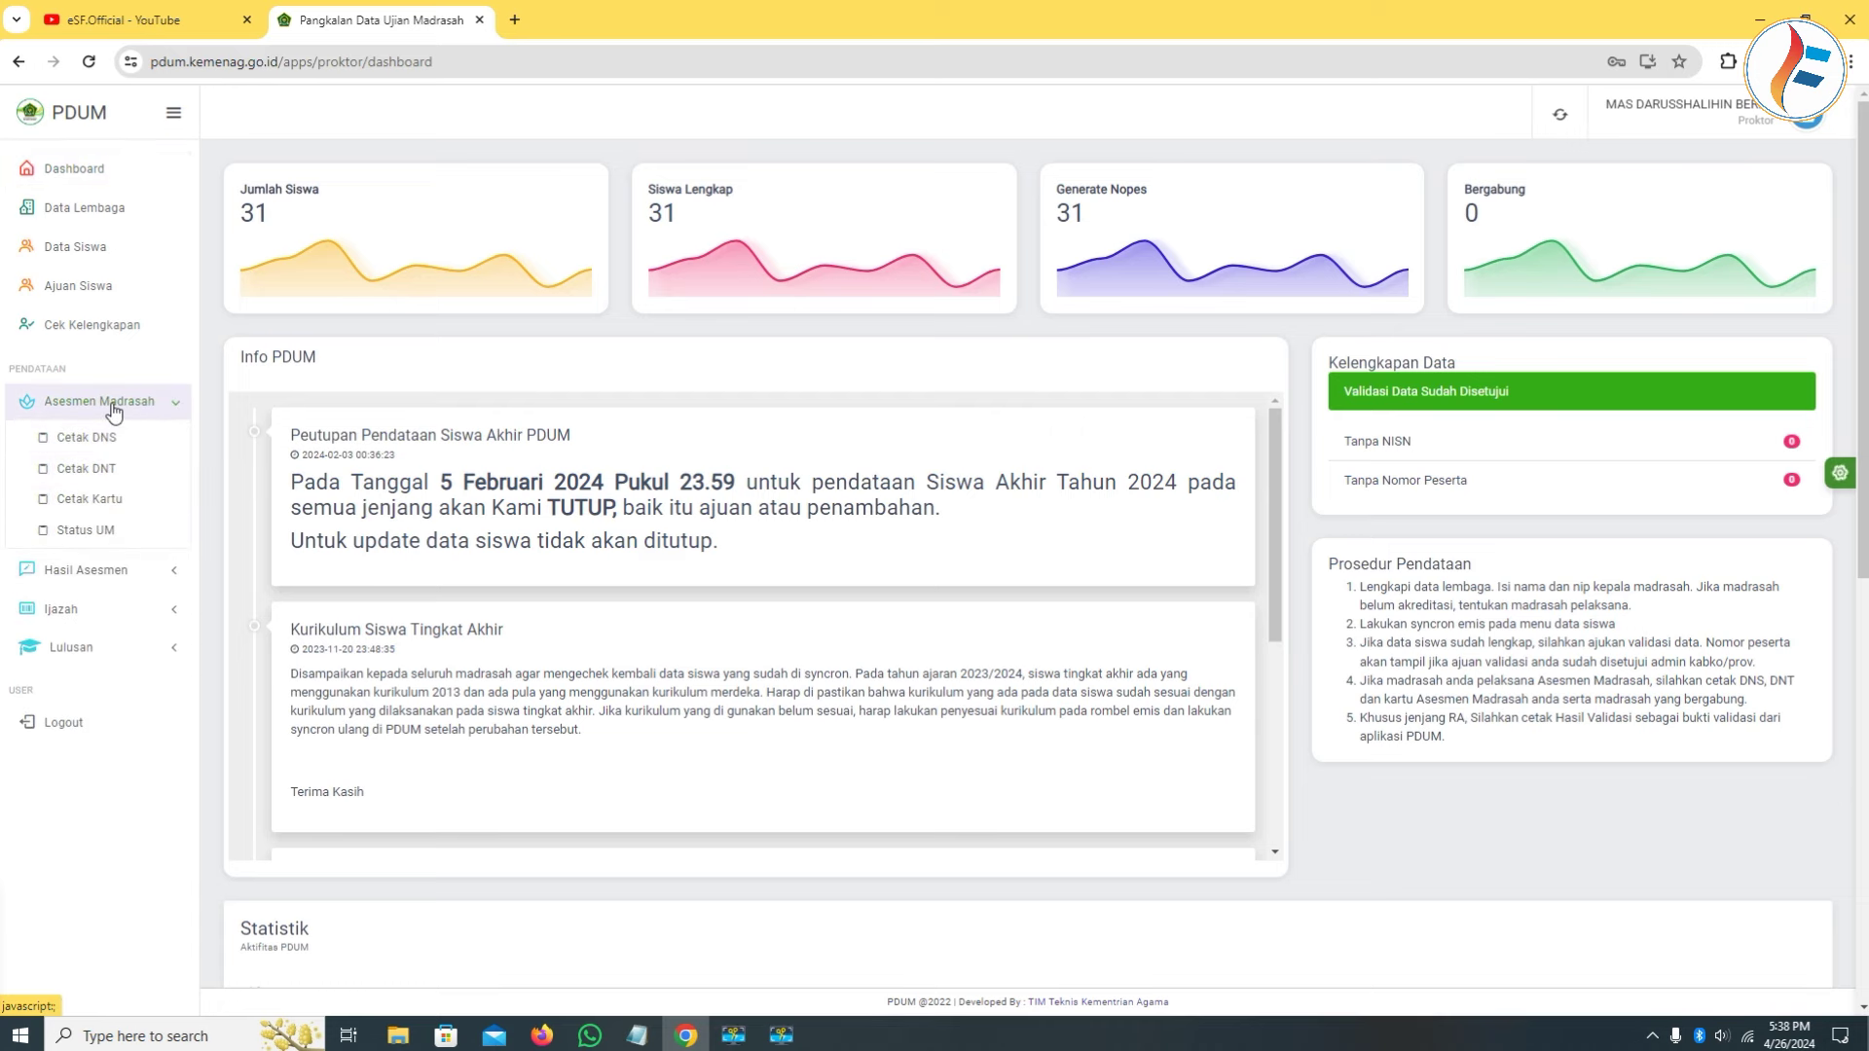
pyautogui.click(98, 531)
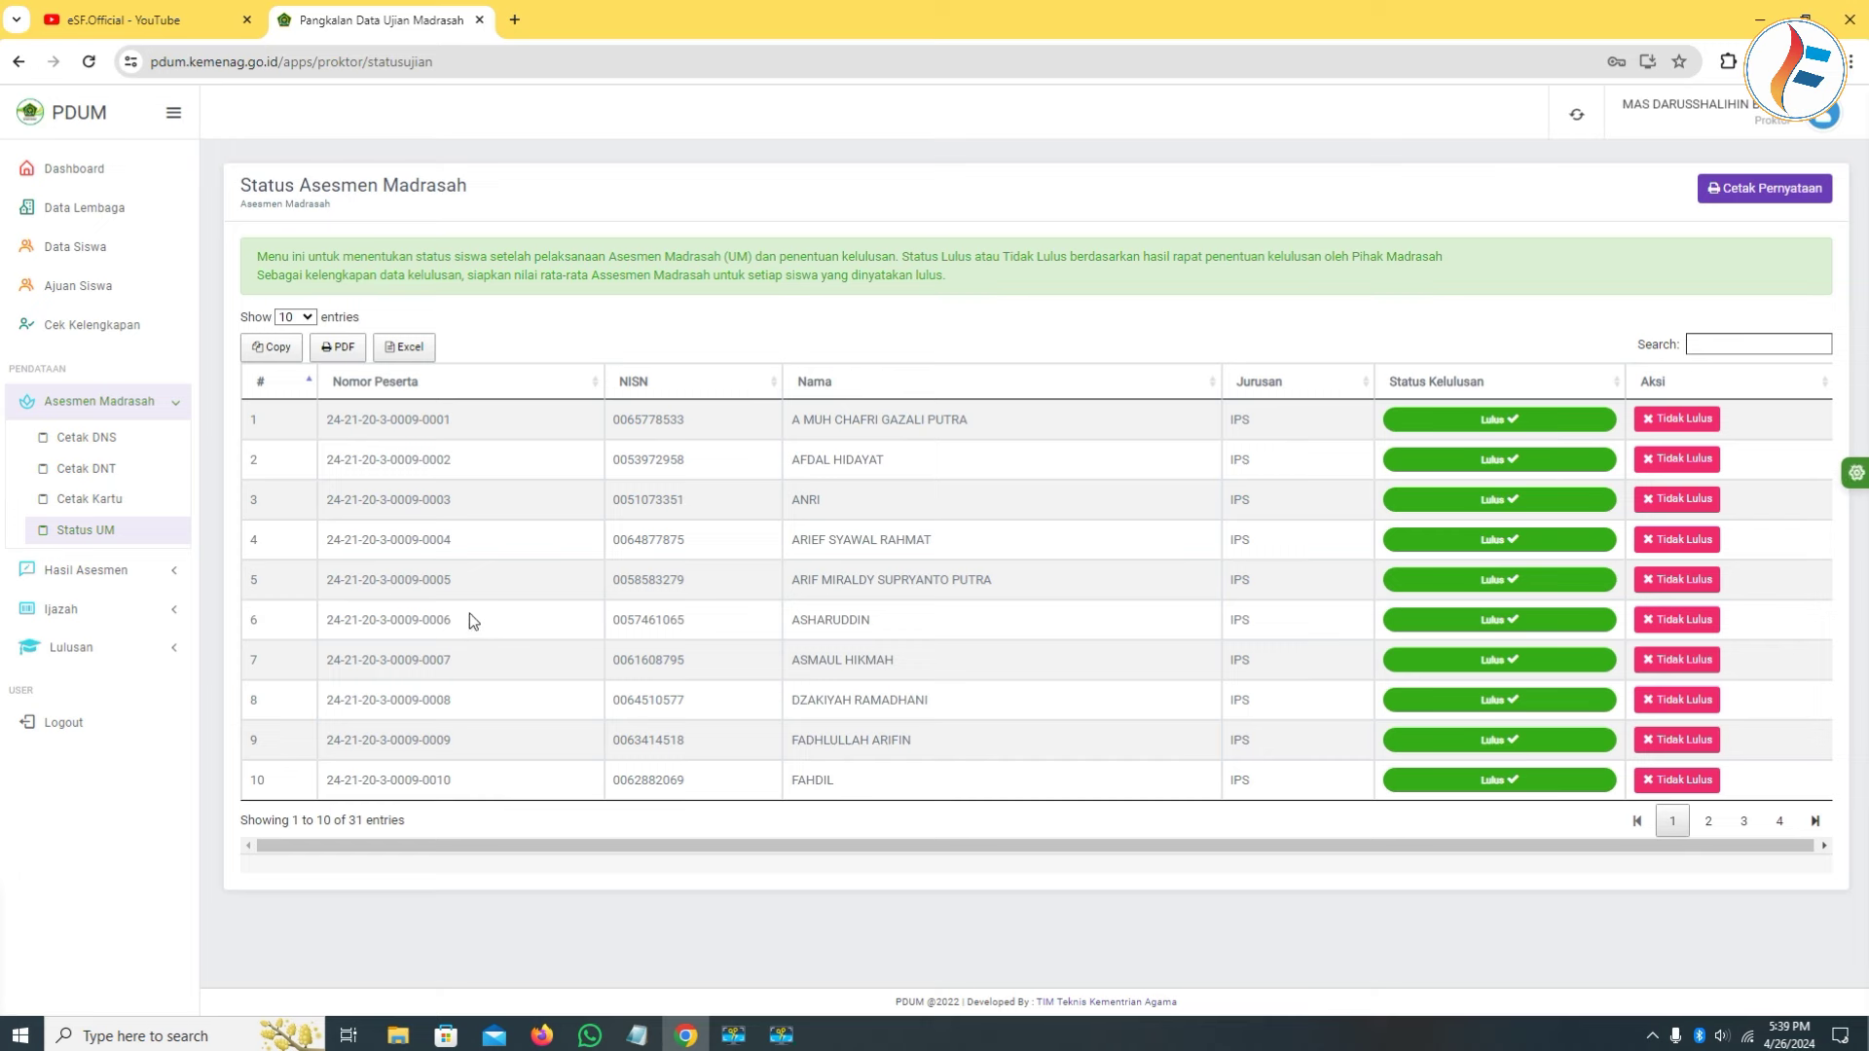
# Go to the Cetak SKL page and load the diploma subject settings for the IPS major.
pyautogui.click(87, 573)
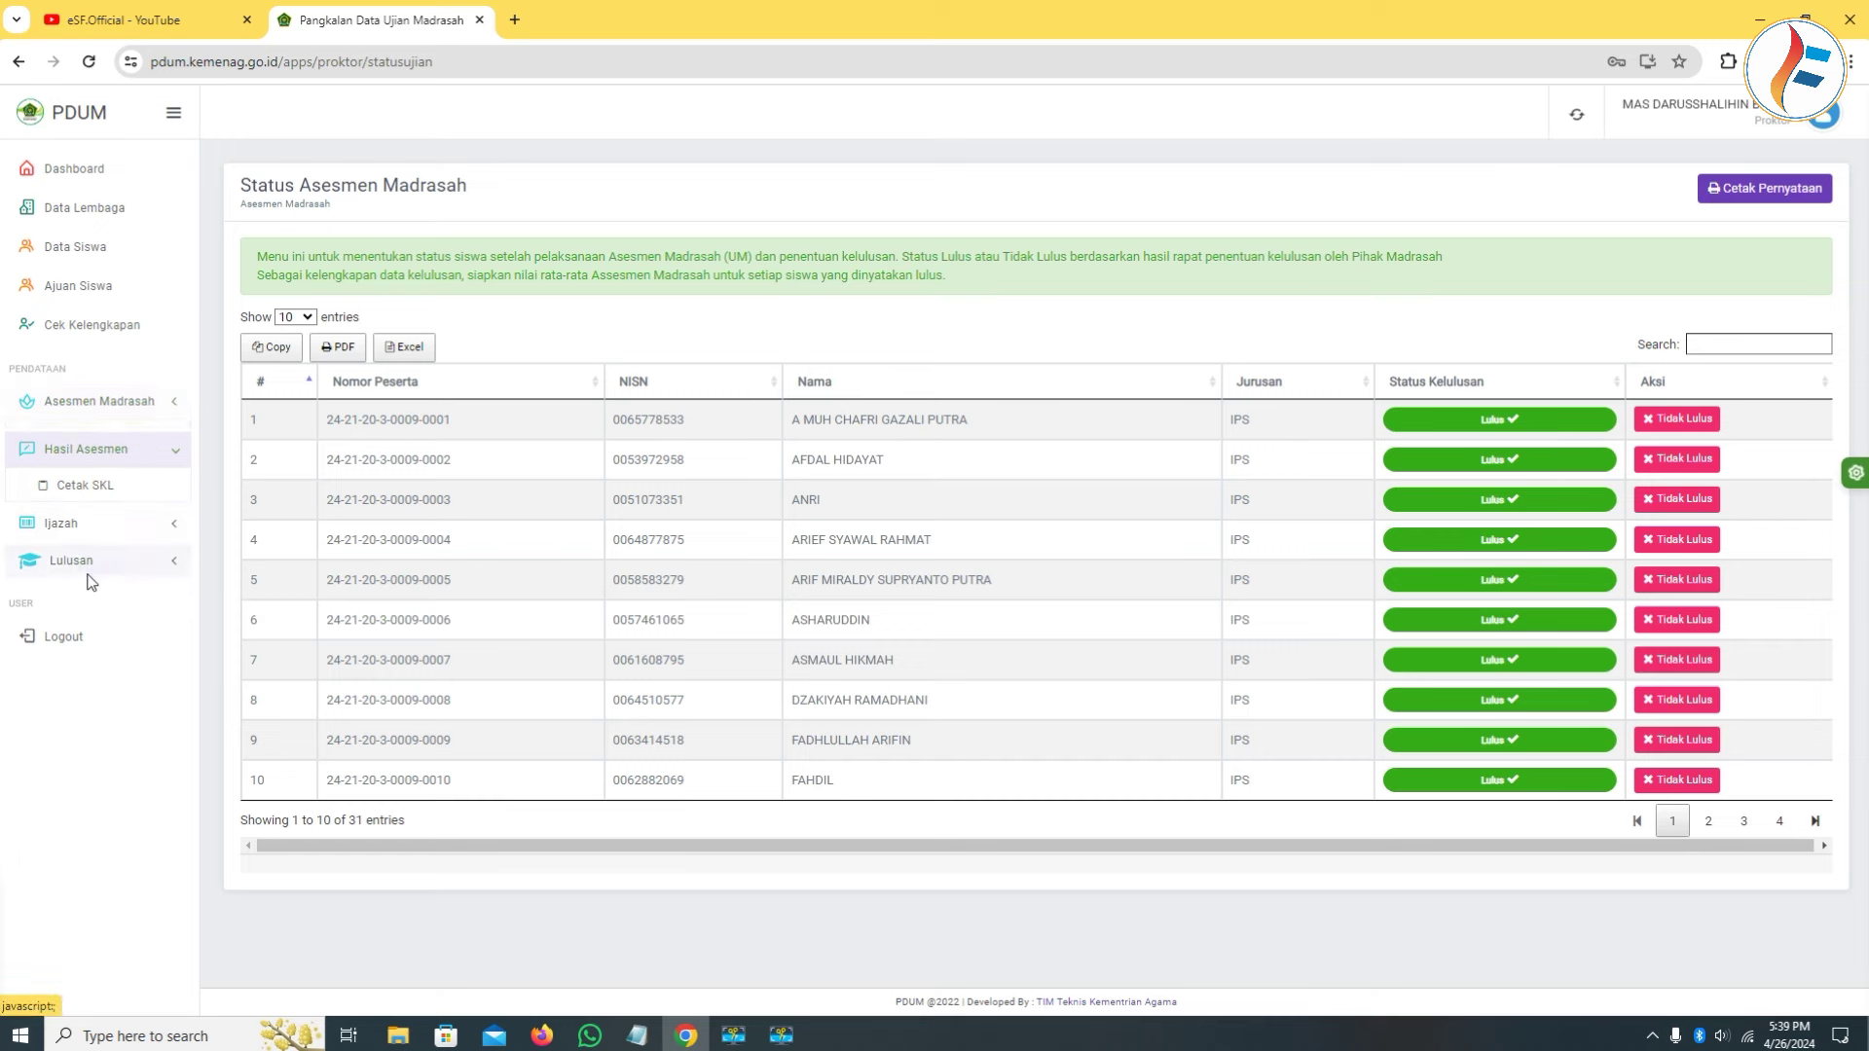
pyautogui.click(119, 479)
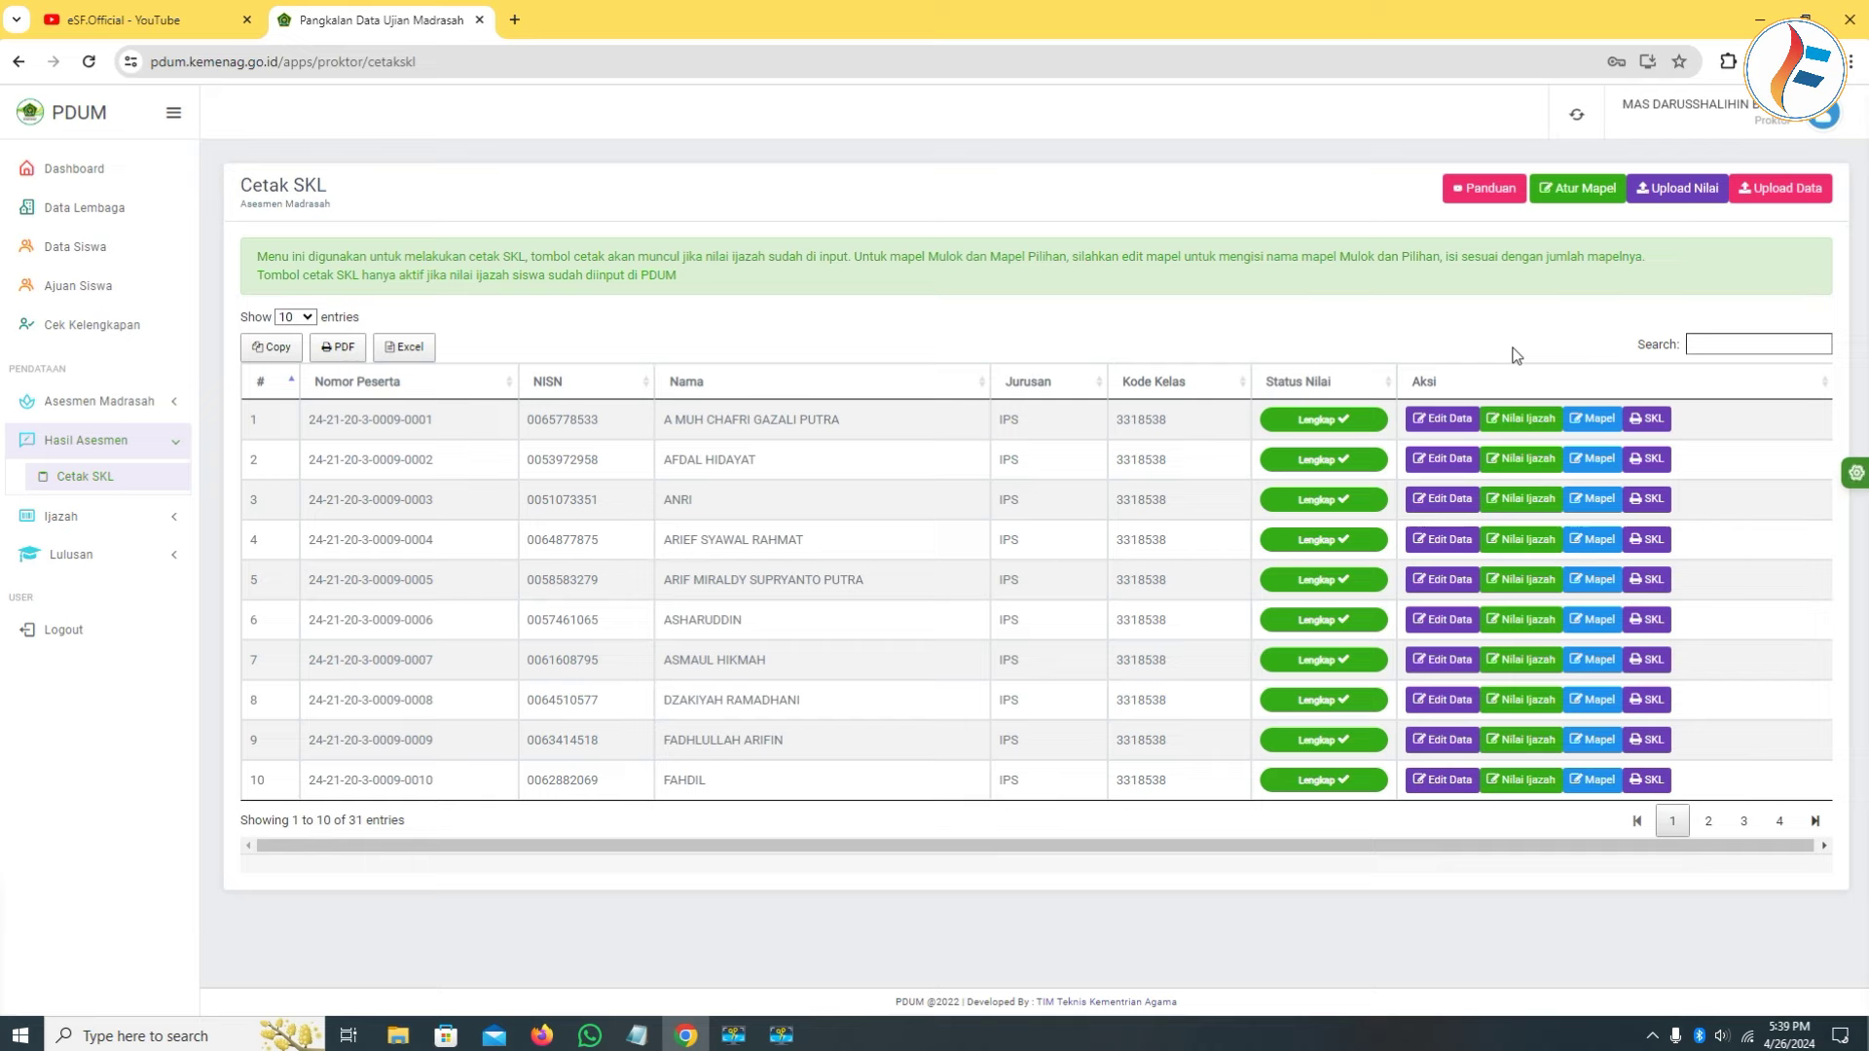
pyautogui.click(1577, 188)
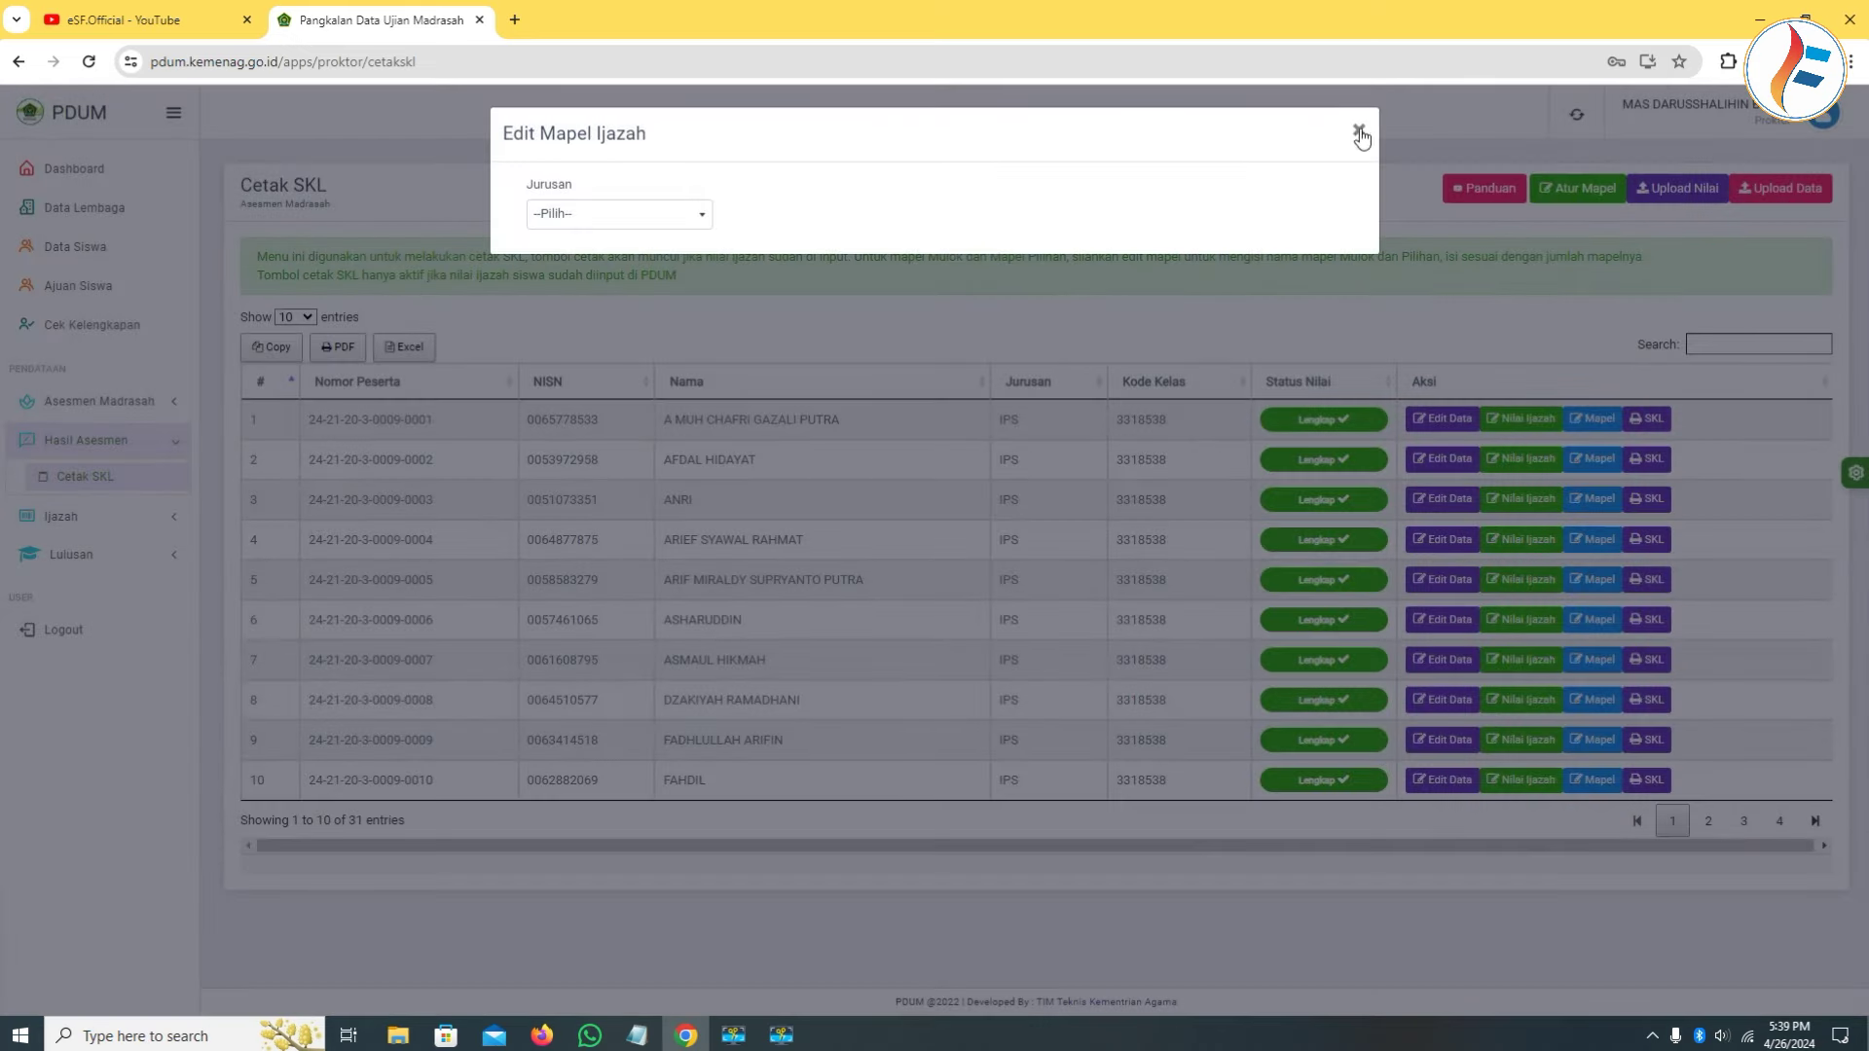
pyautogui.click(1359, 132)
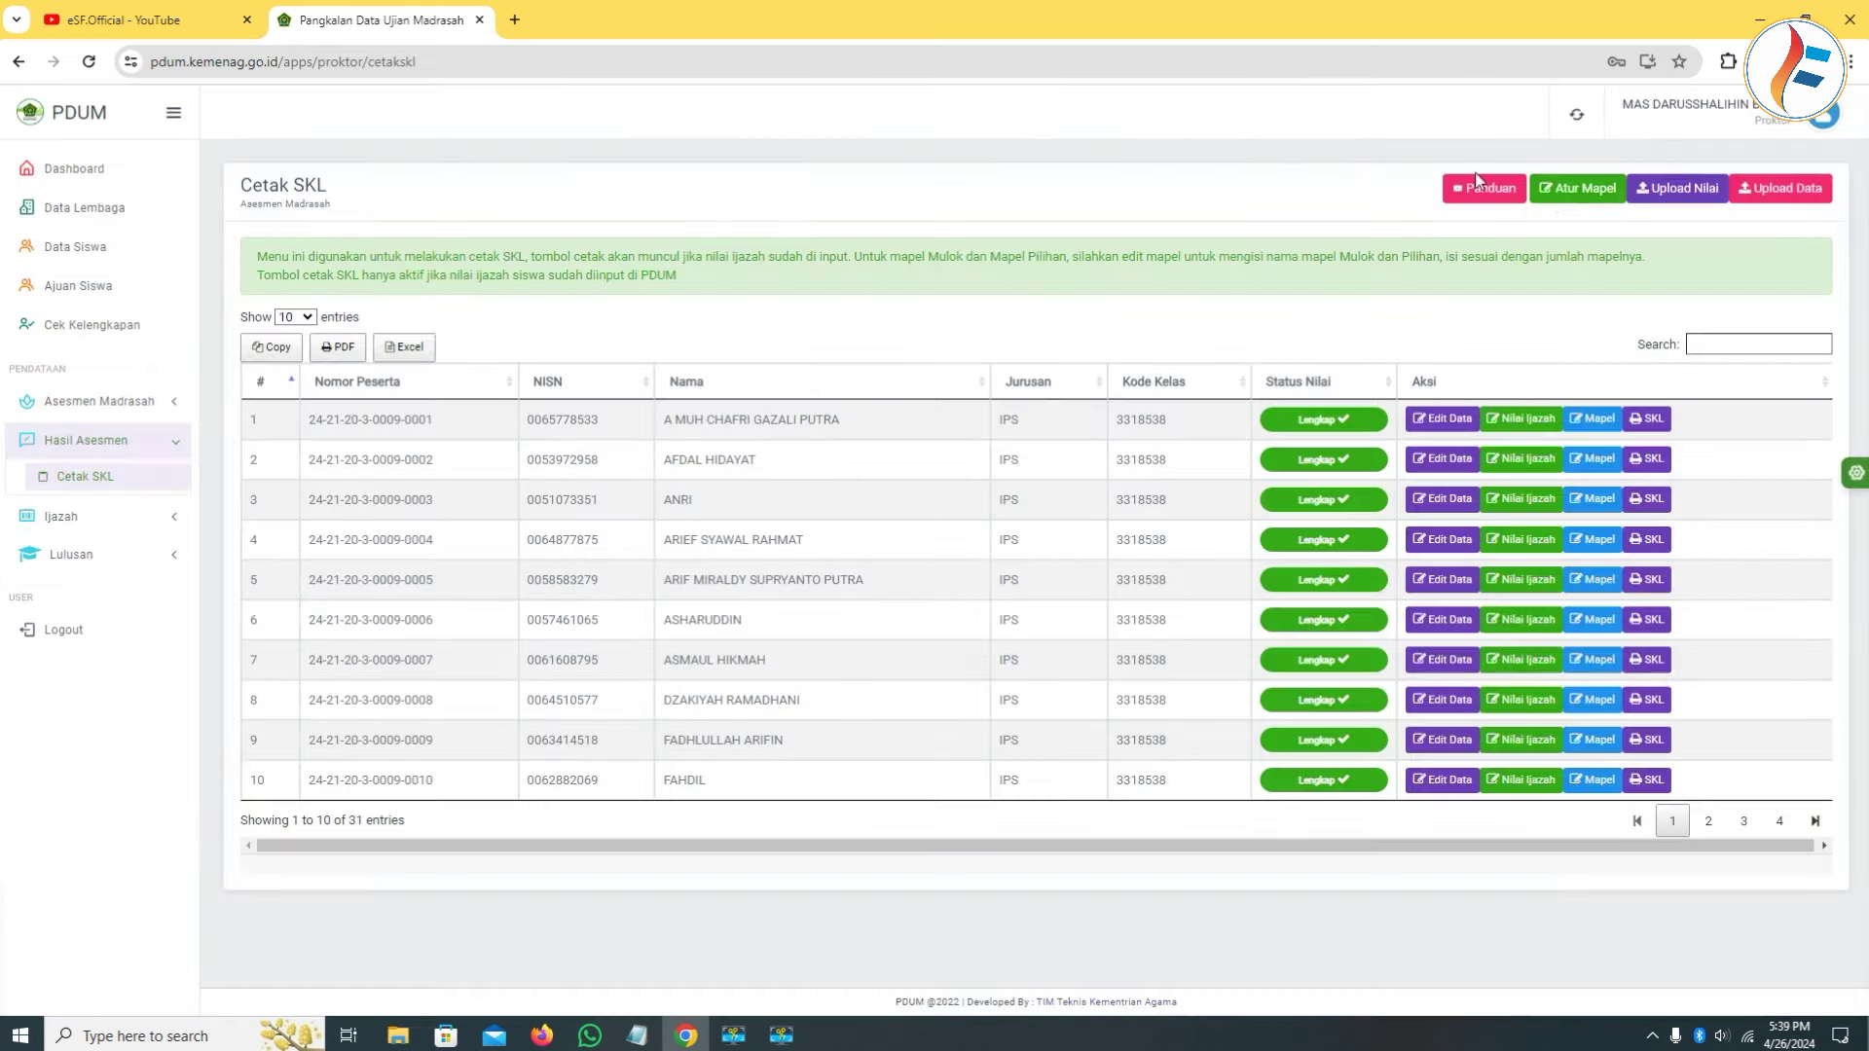
pyautogui.click(1573, 190)
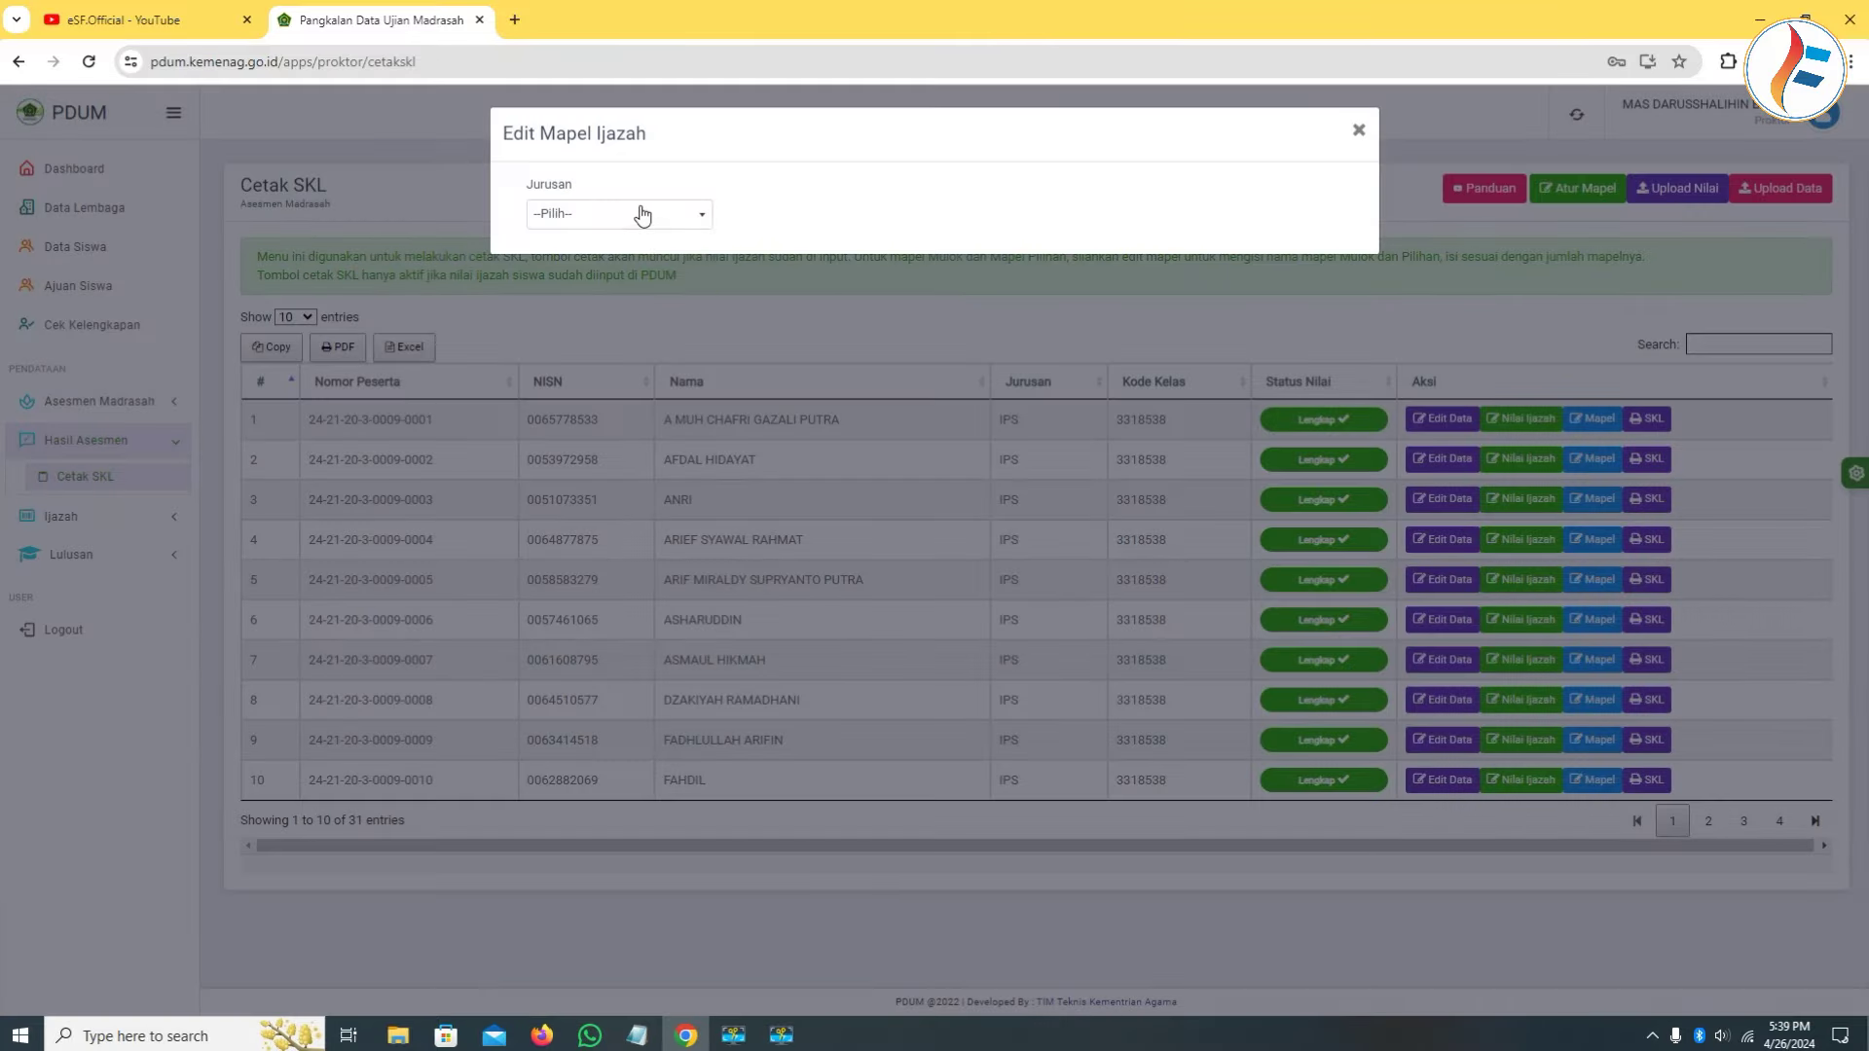
pyautogui.click(643, 214)
pyautogui.click(616, 306)
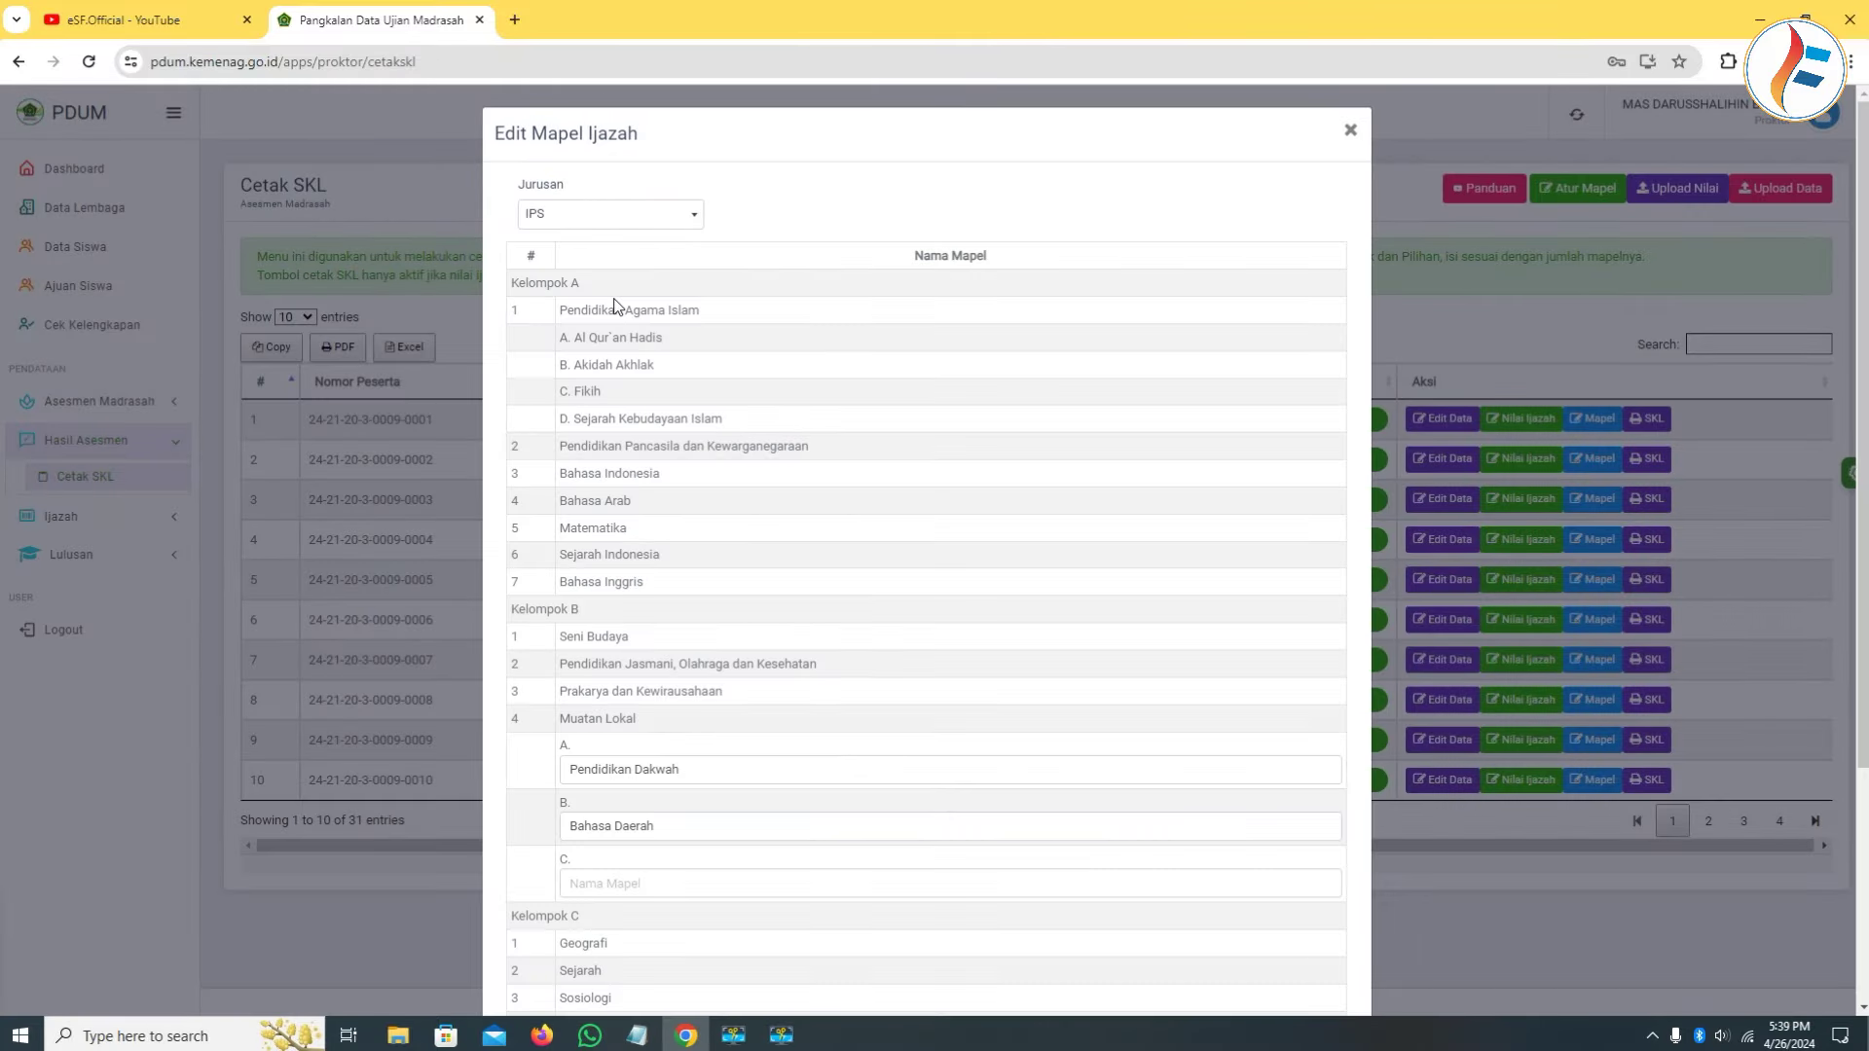
# Review the IPS diploma subjects, including the local content and elective entries, and save them.
pyautogui.scroll(-3, 740, 510)
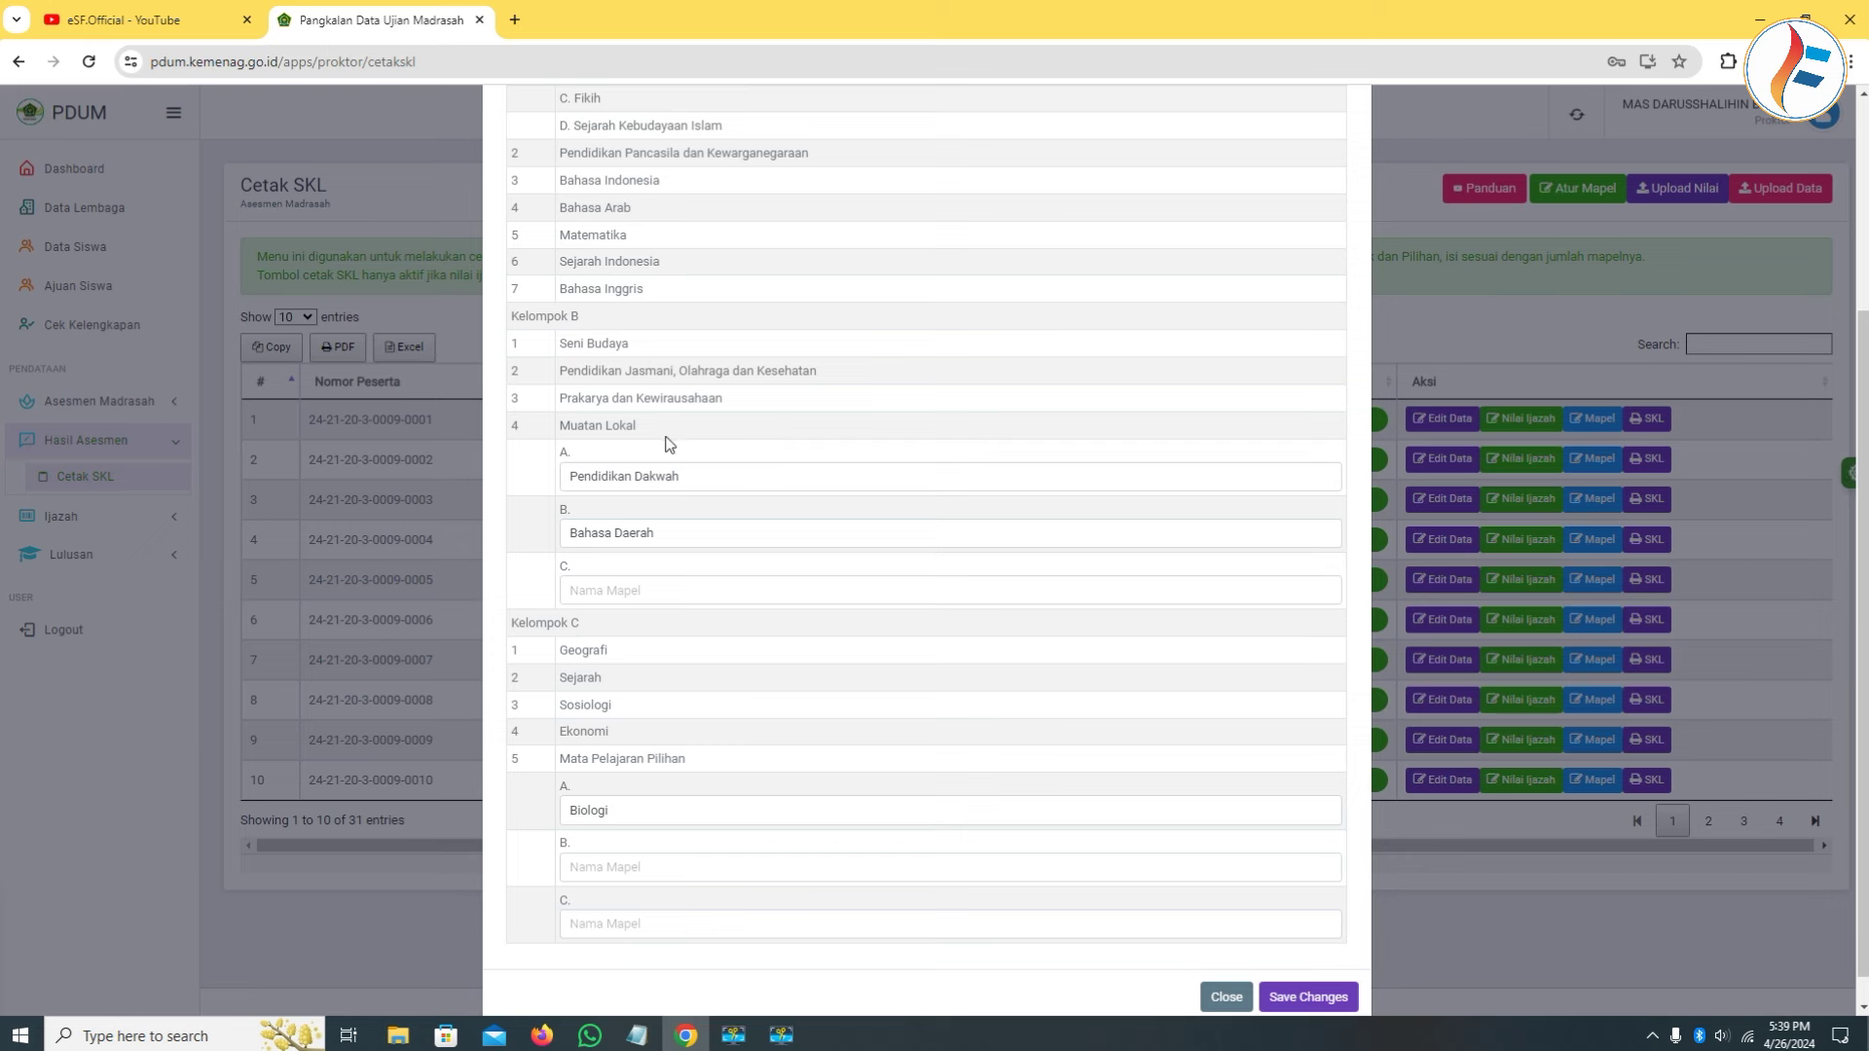
pyautogui.scroll(-1, 768, 444)
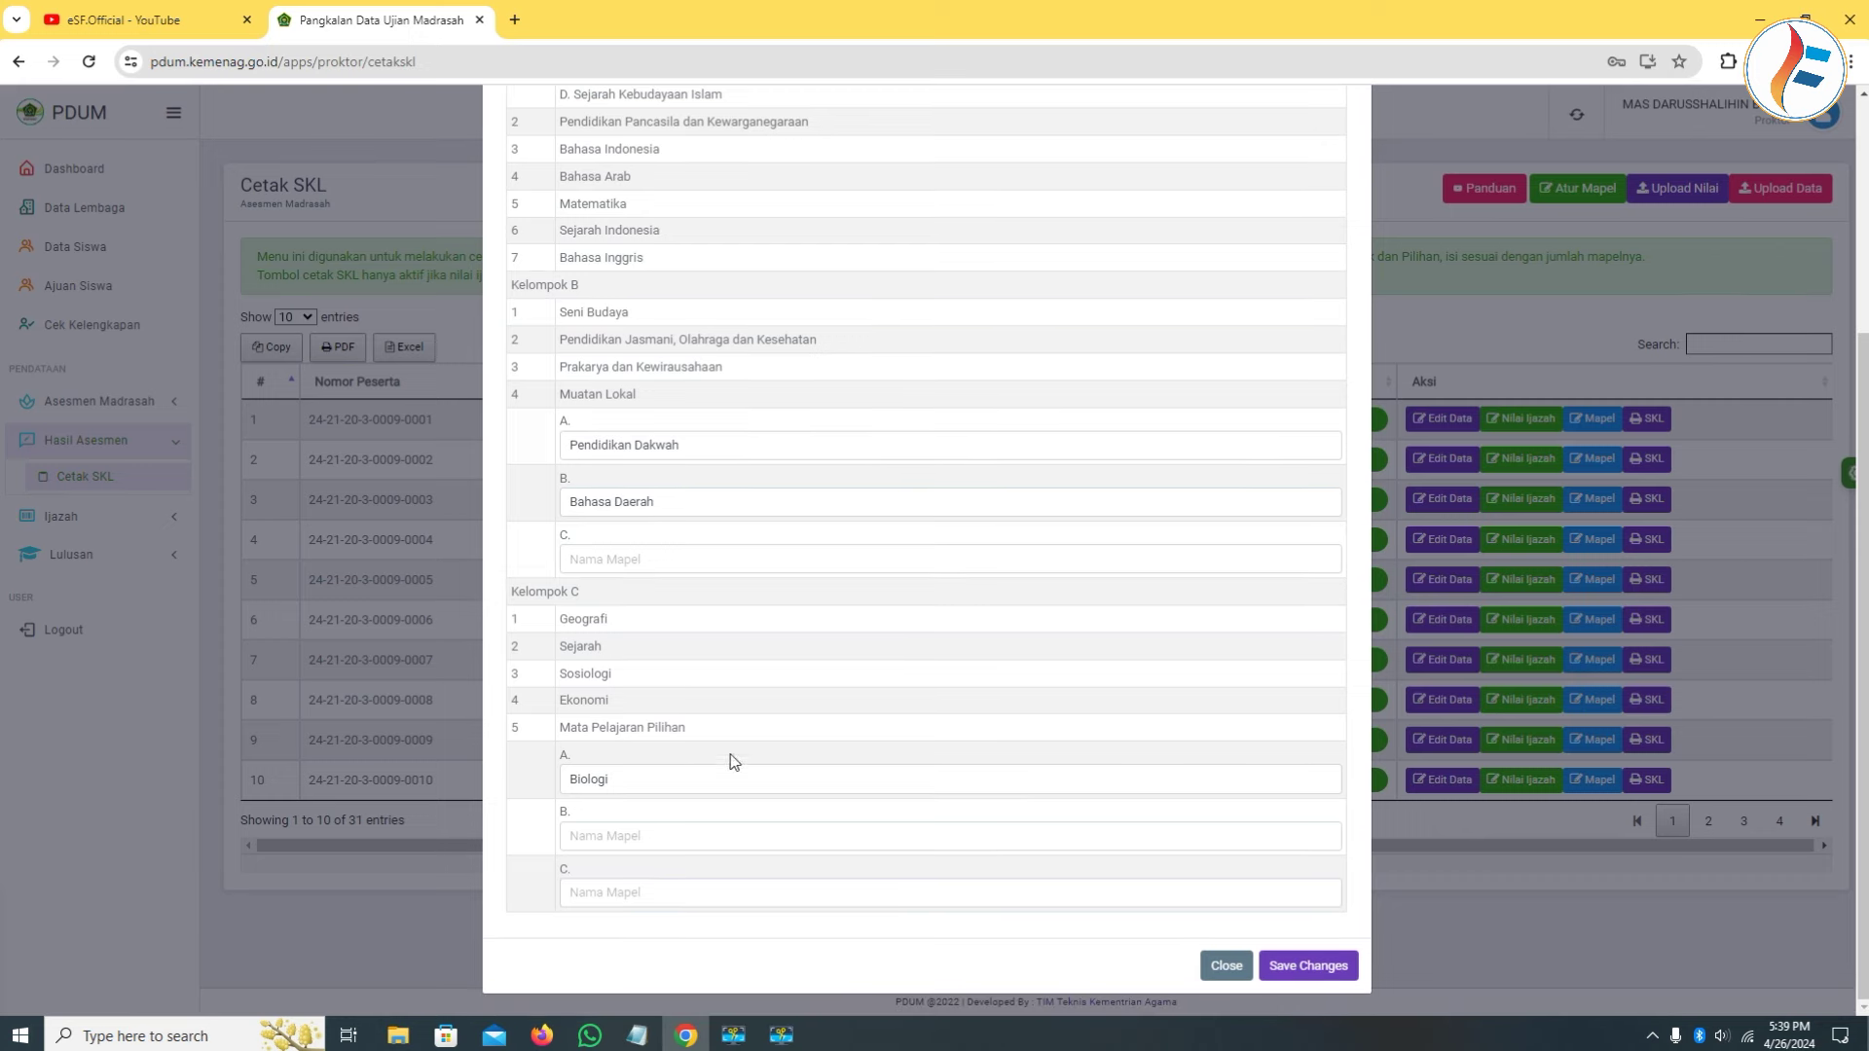
pyautogui.scroll(4, 763, 818)
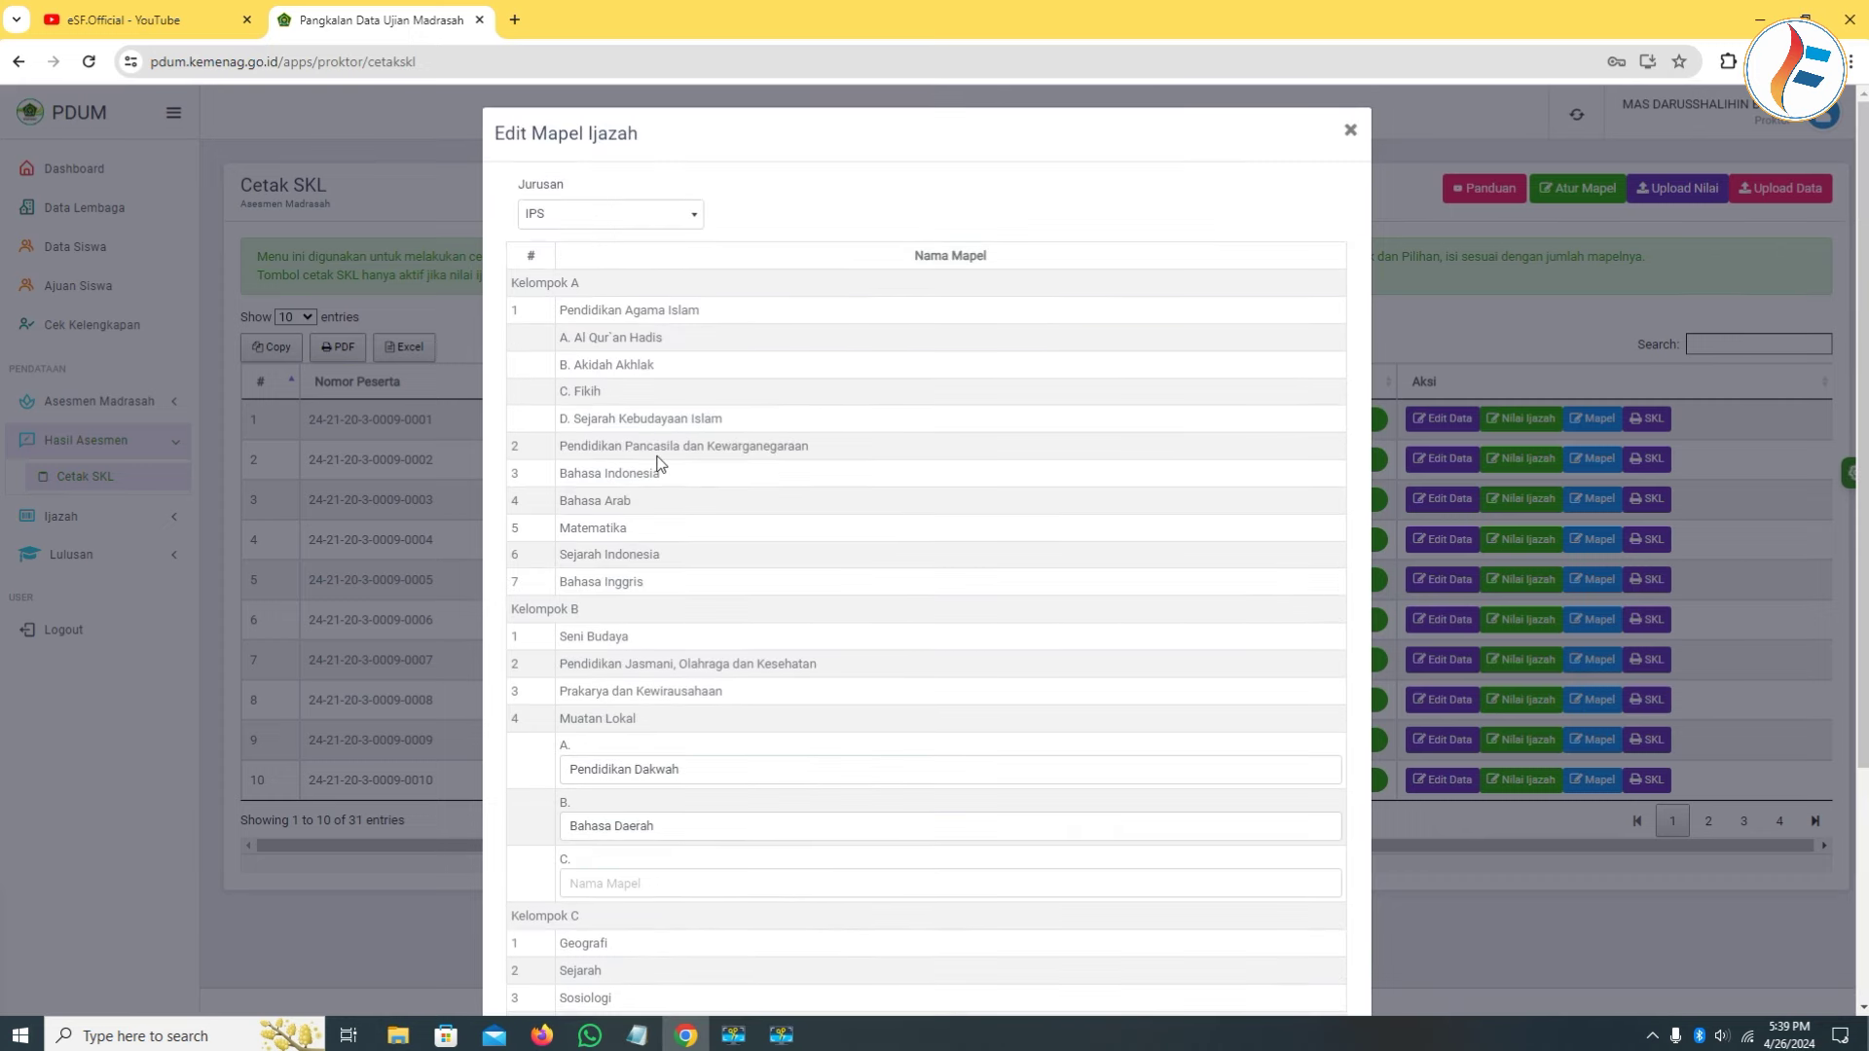
pyautogui.scroll(-3, 857, 524)
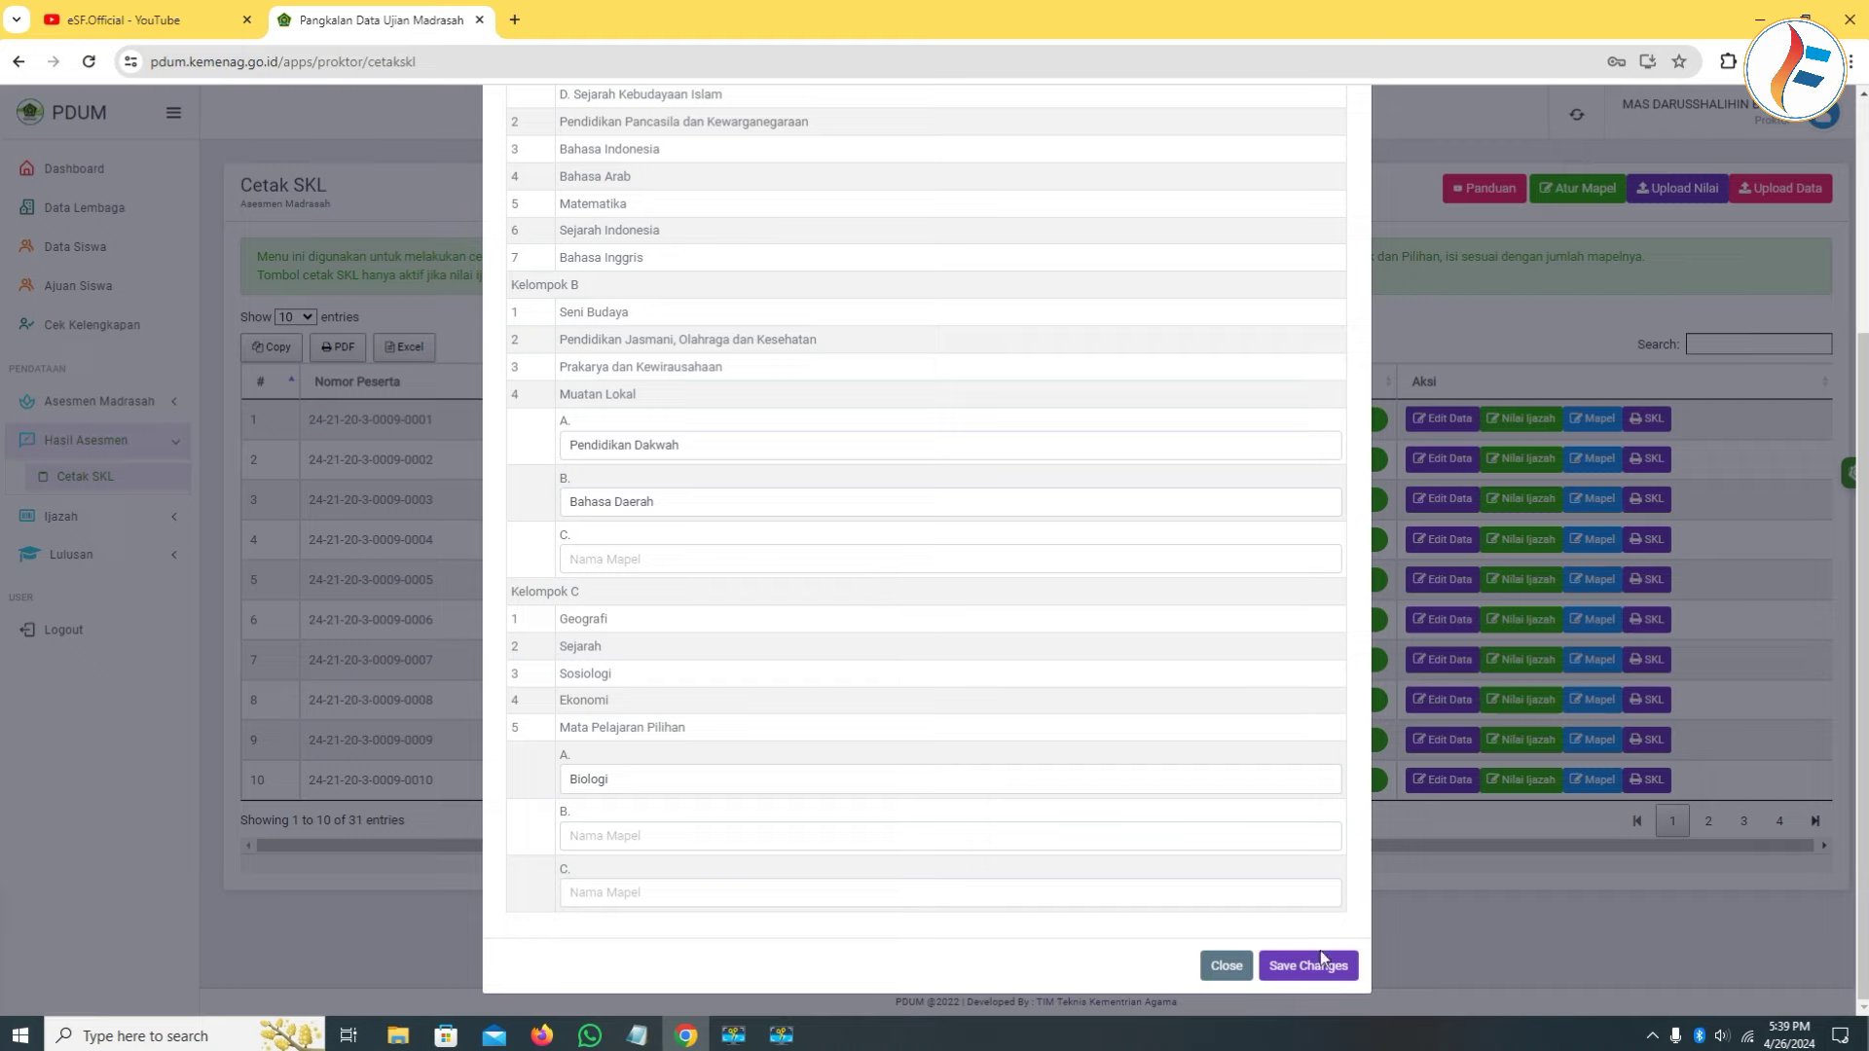
pyautogui.click(1293, 968)
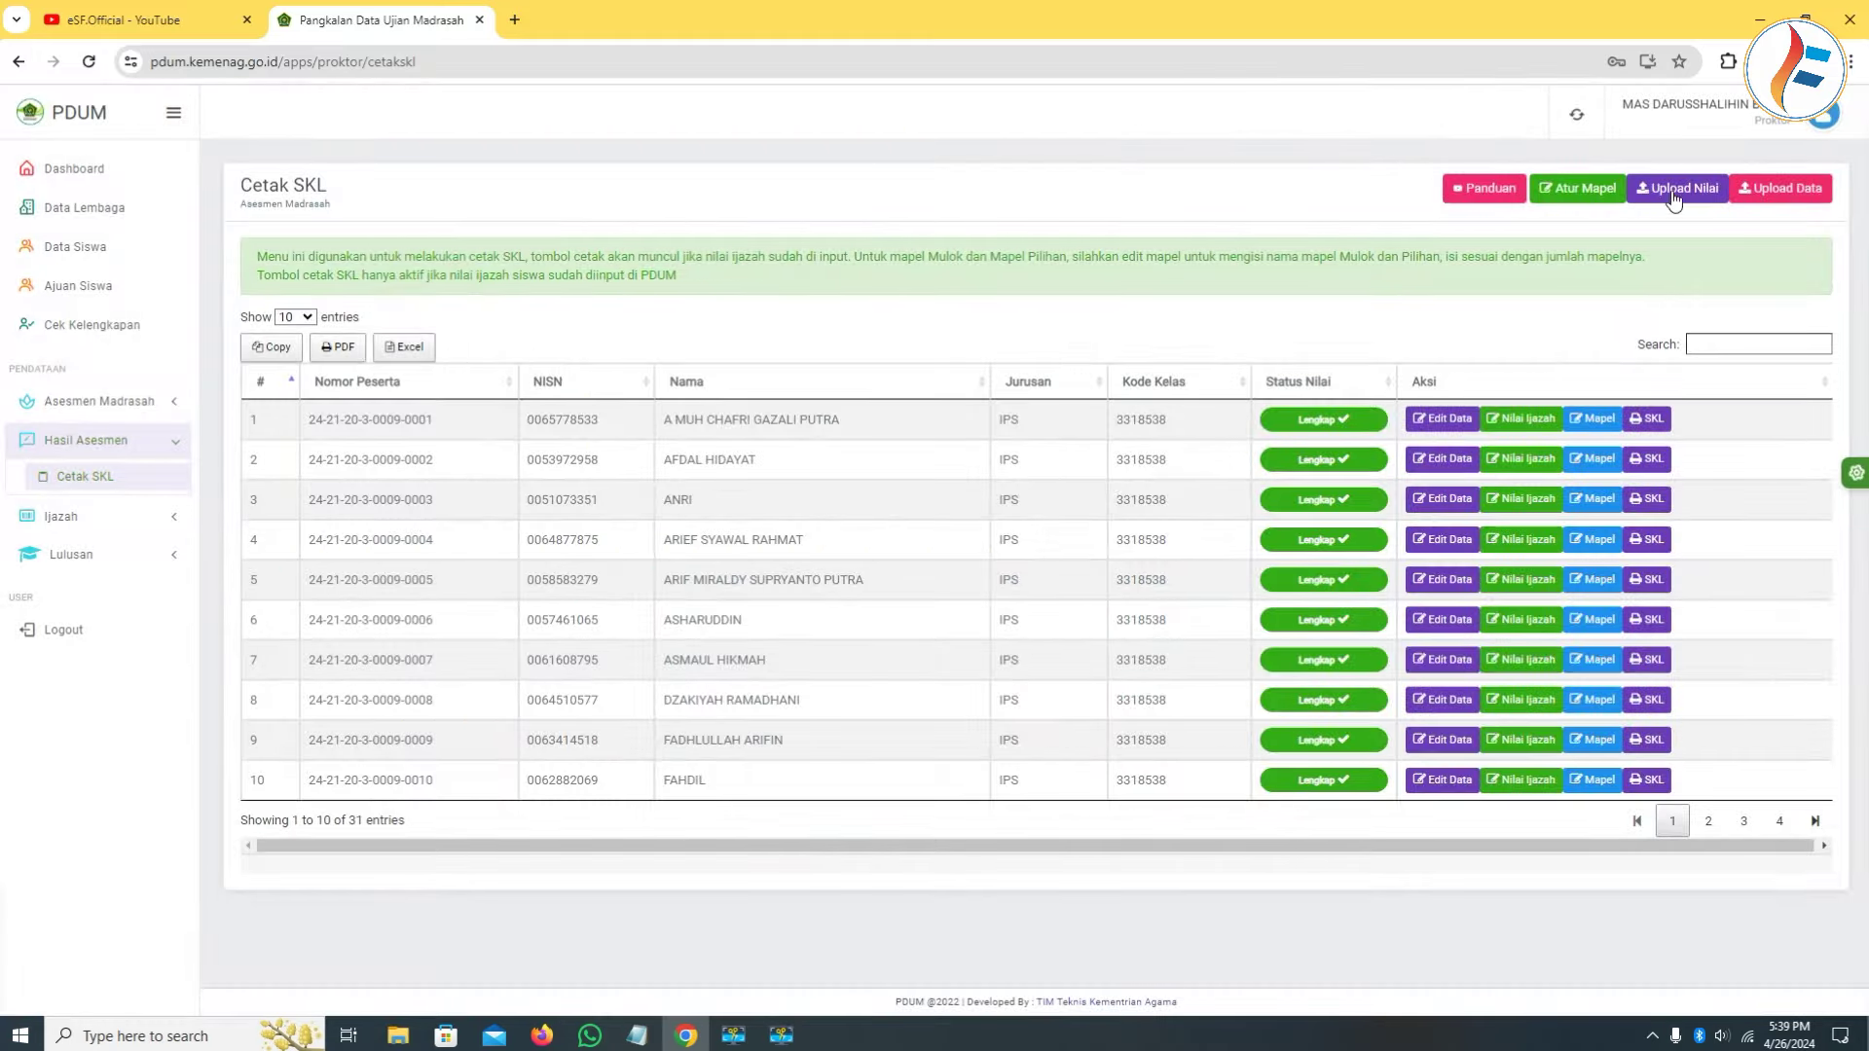
# Download the IPS Excel template for uploading diploma grades, open it with editing enabled and look through its subject columns.
pyautogui.click(1675, 195)
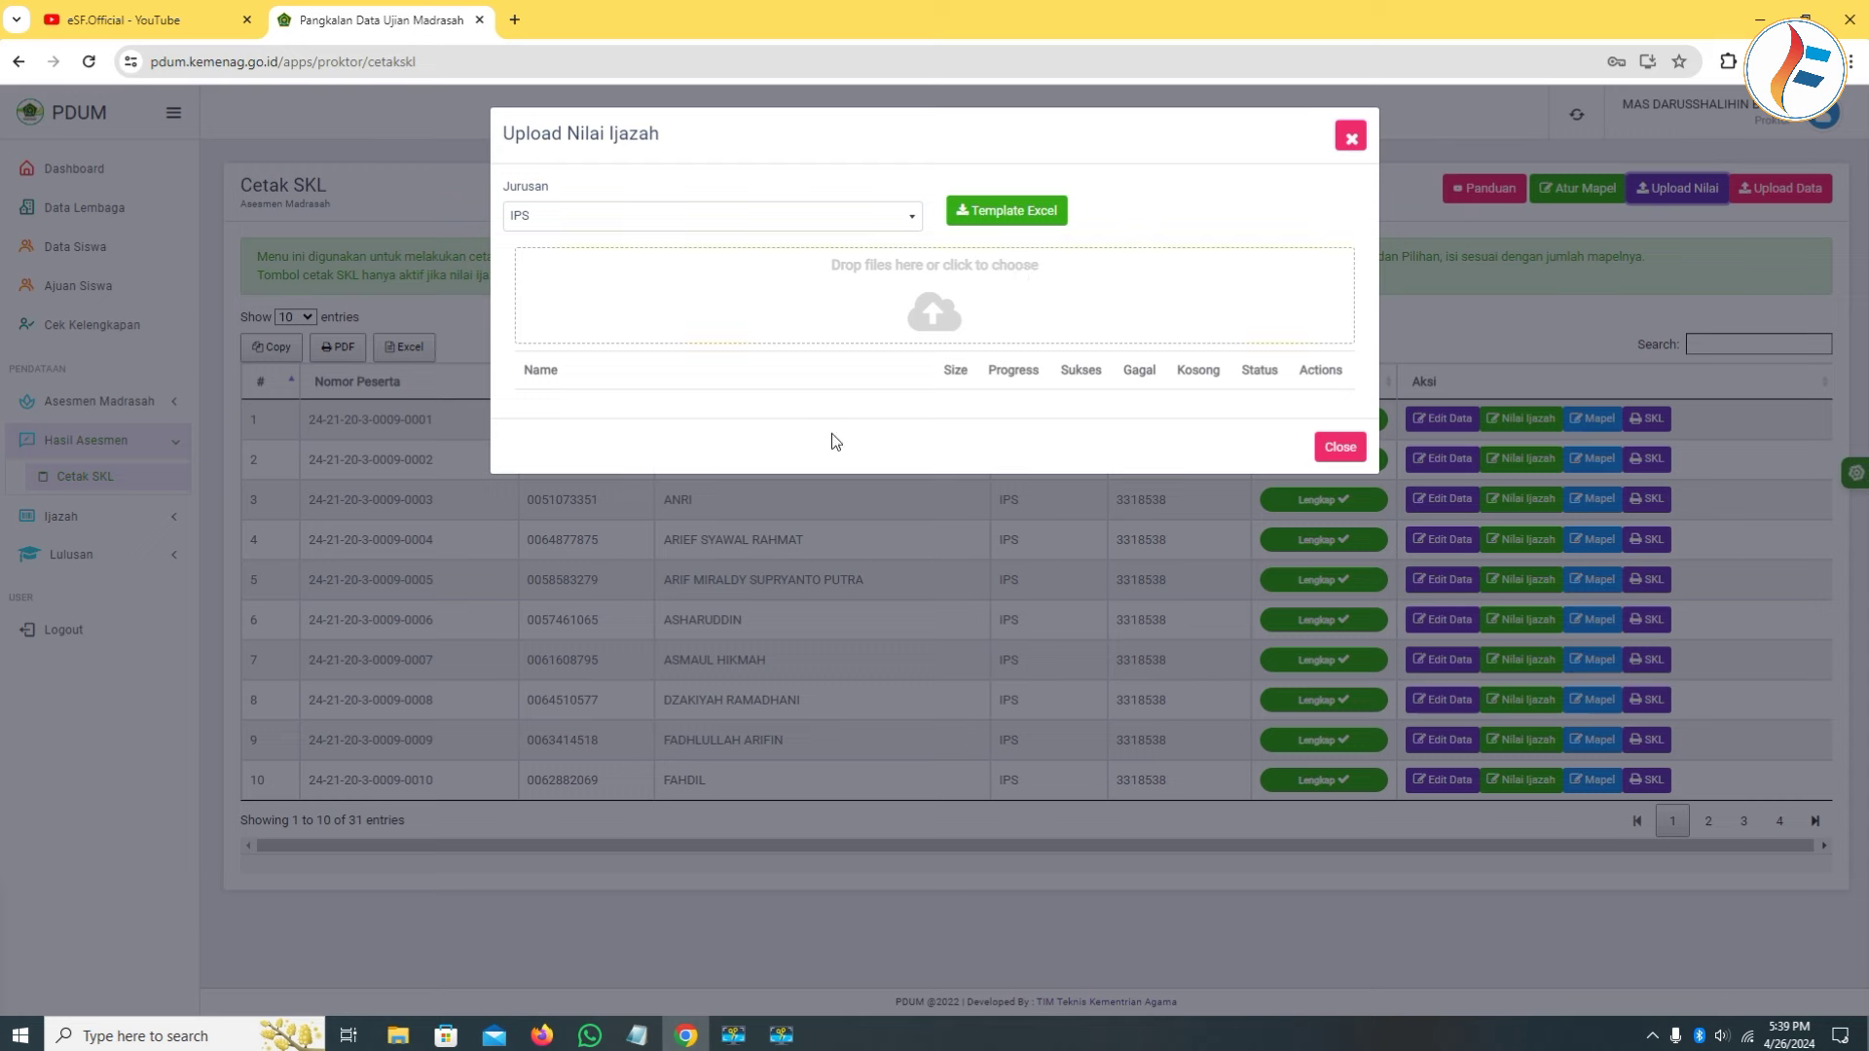
pyautogui.click(1007, 216)
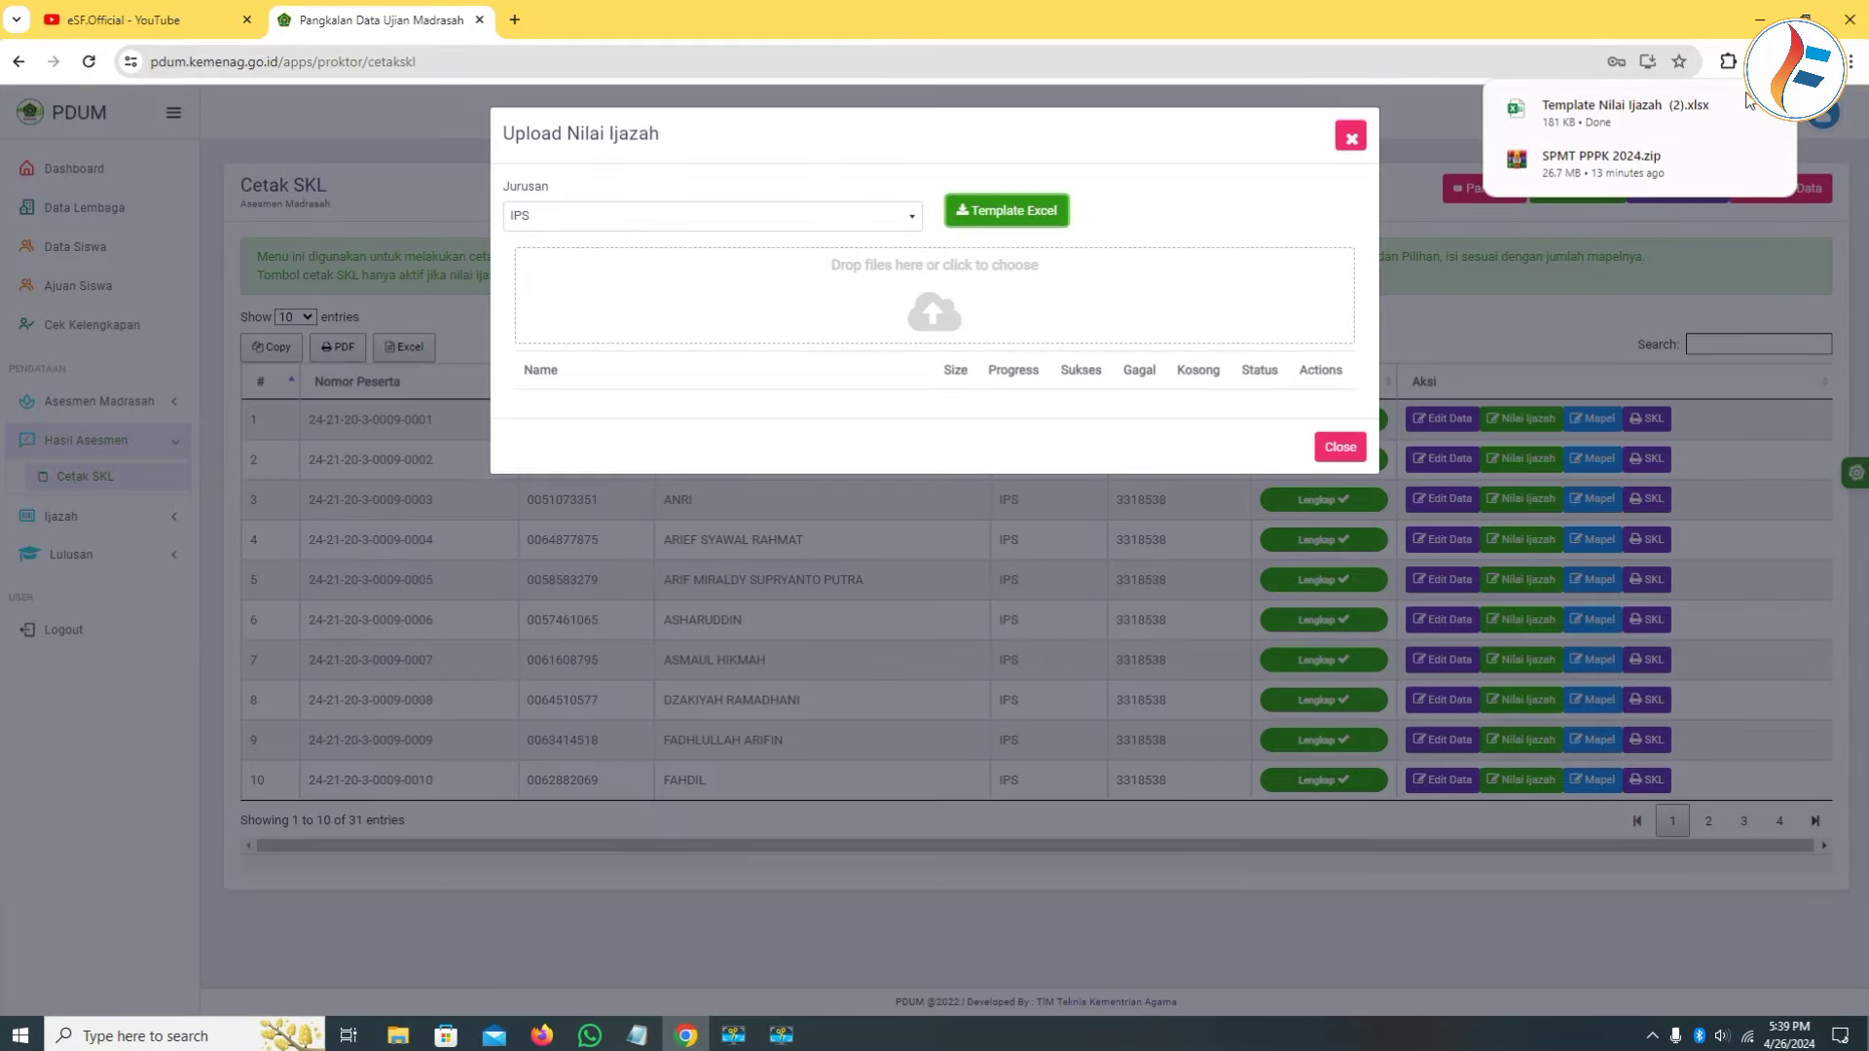
pyautogui.click(1750, 101)
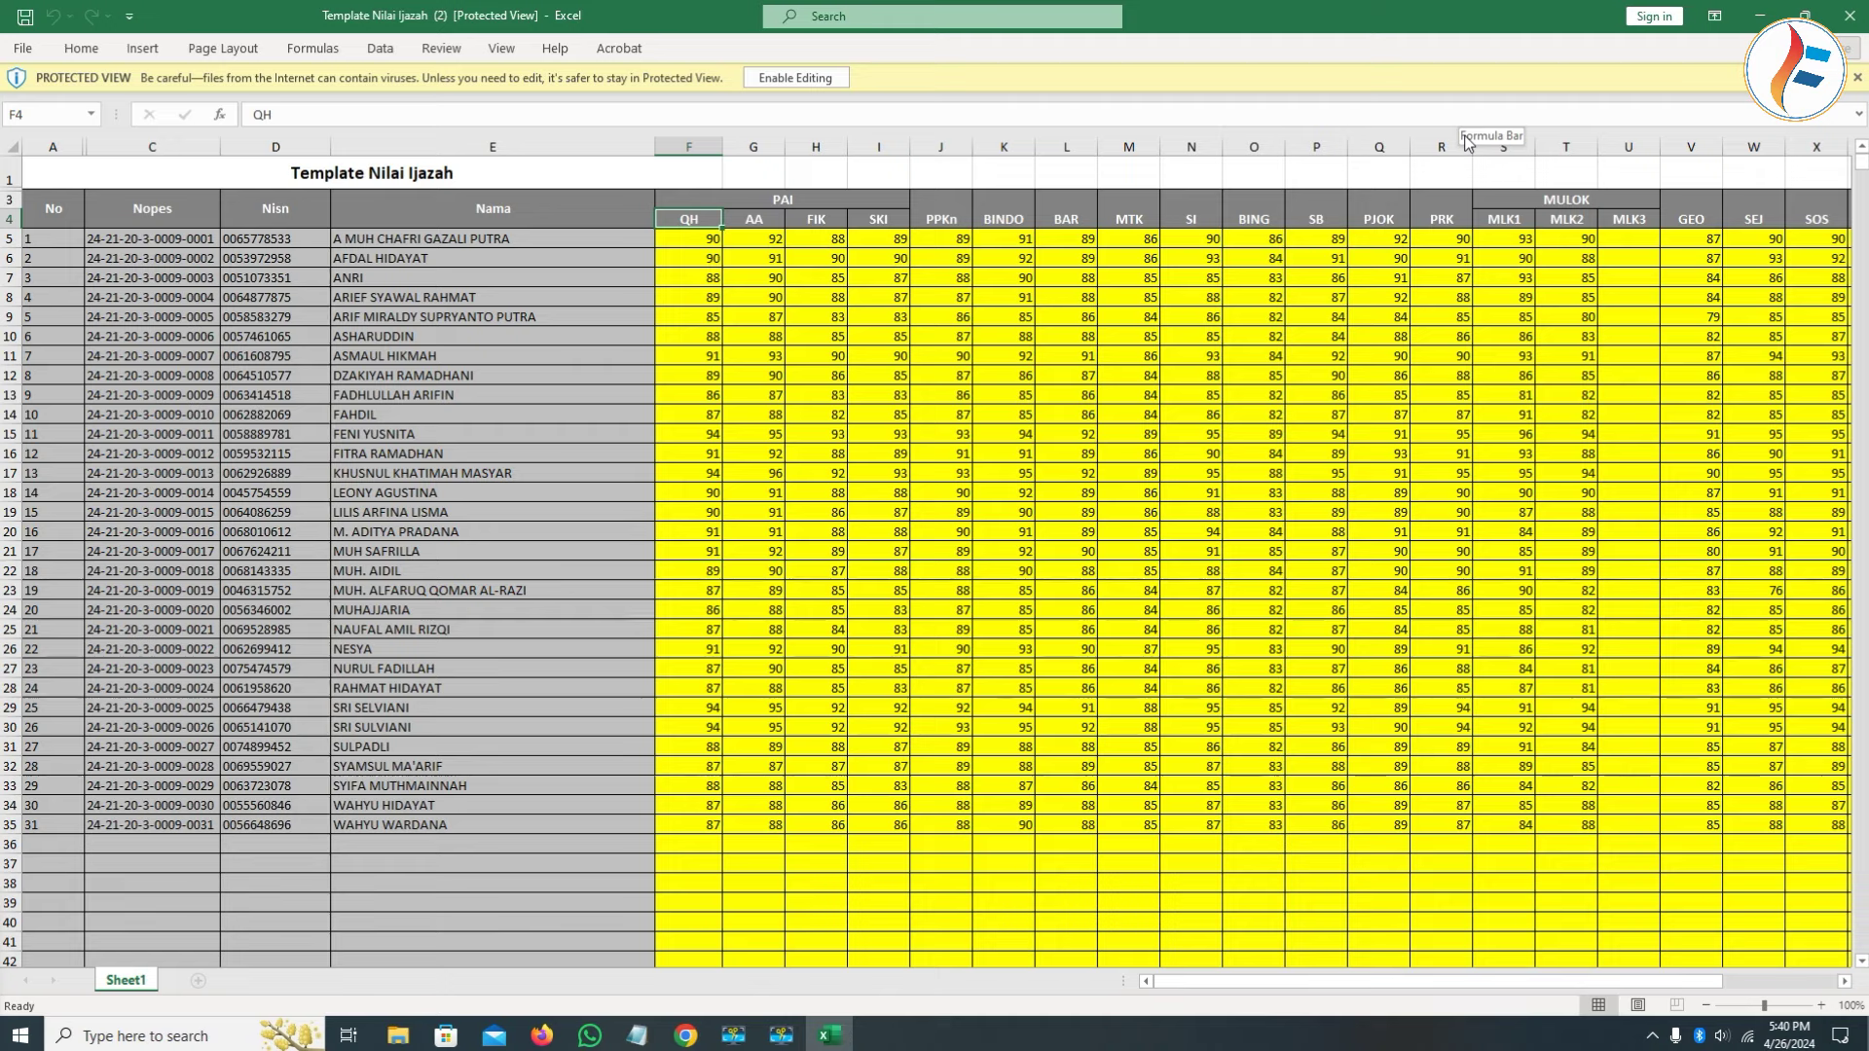
pyautogui.click(829, 78)
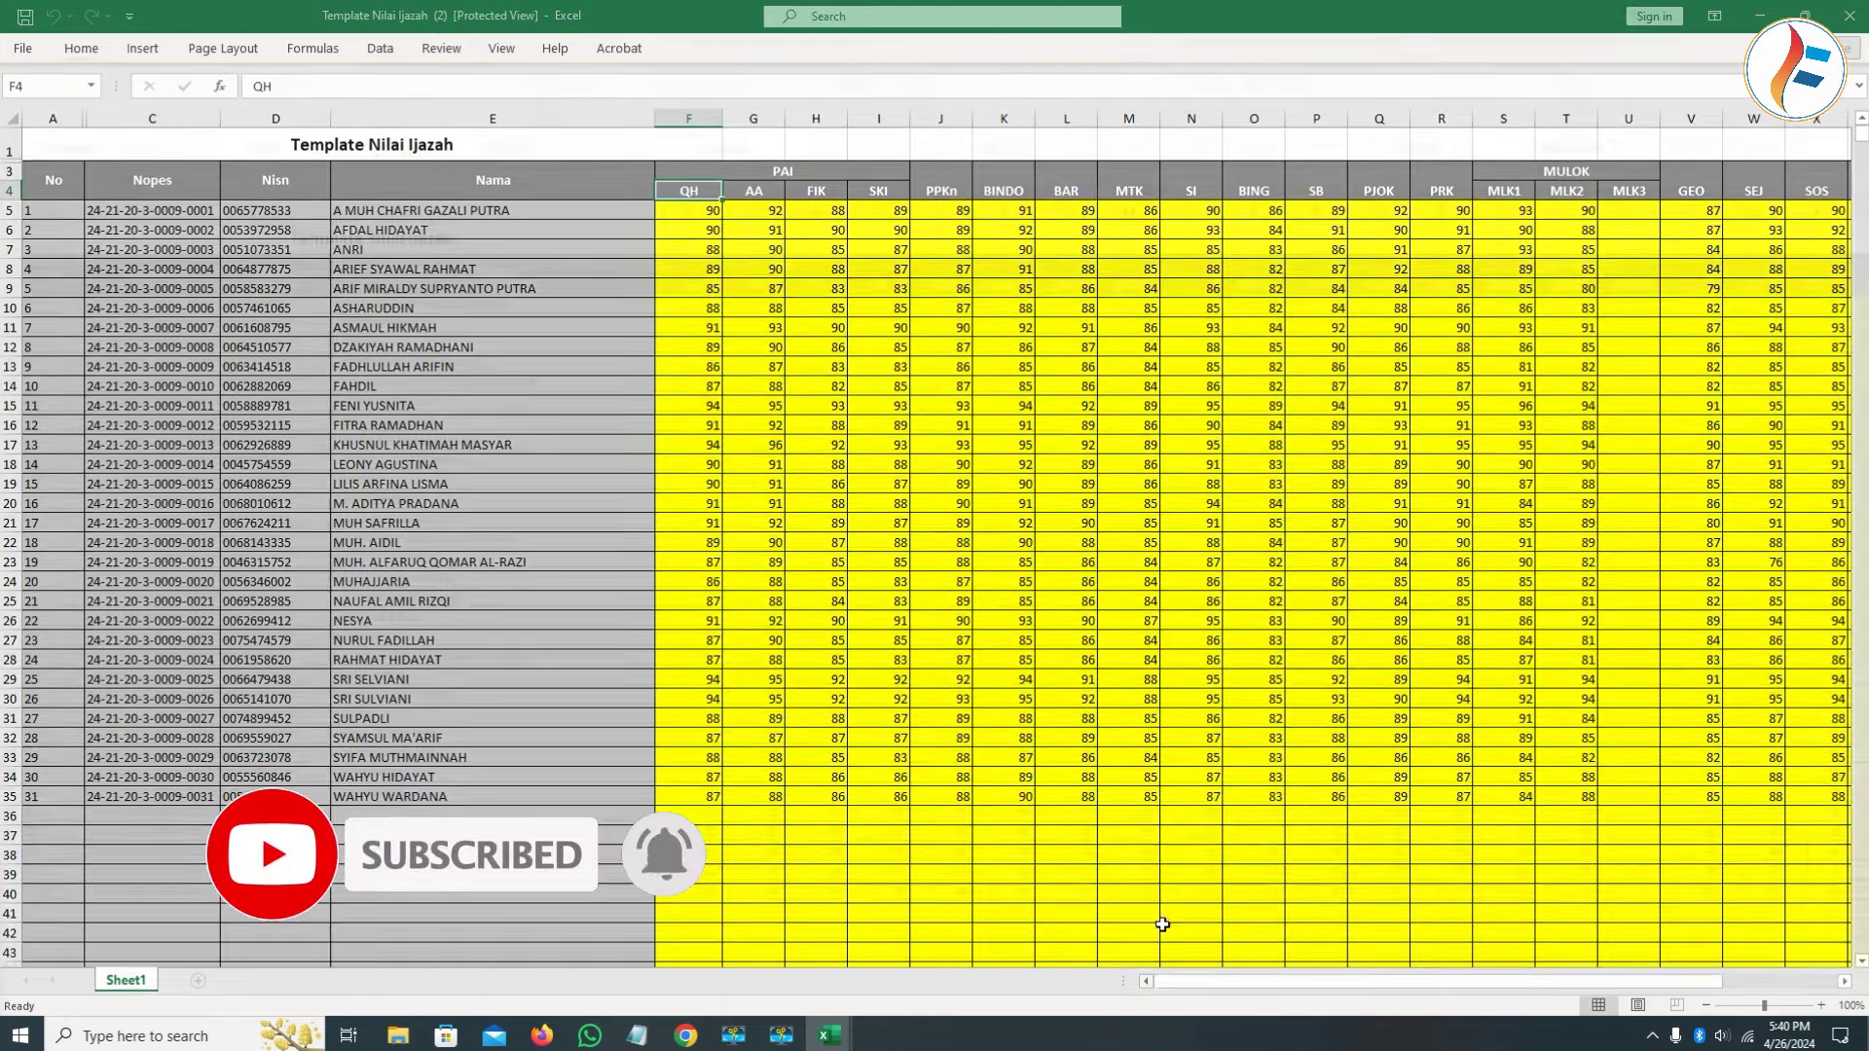
pyautogui.moveTo(1431, 981); pyautogui.dragTo(1535, 983)
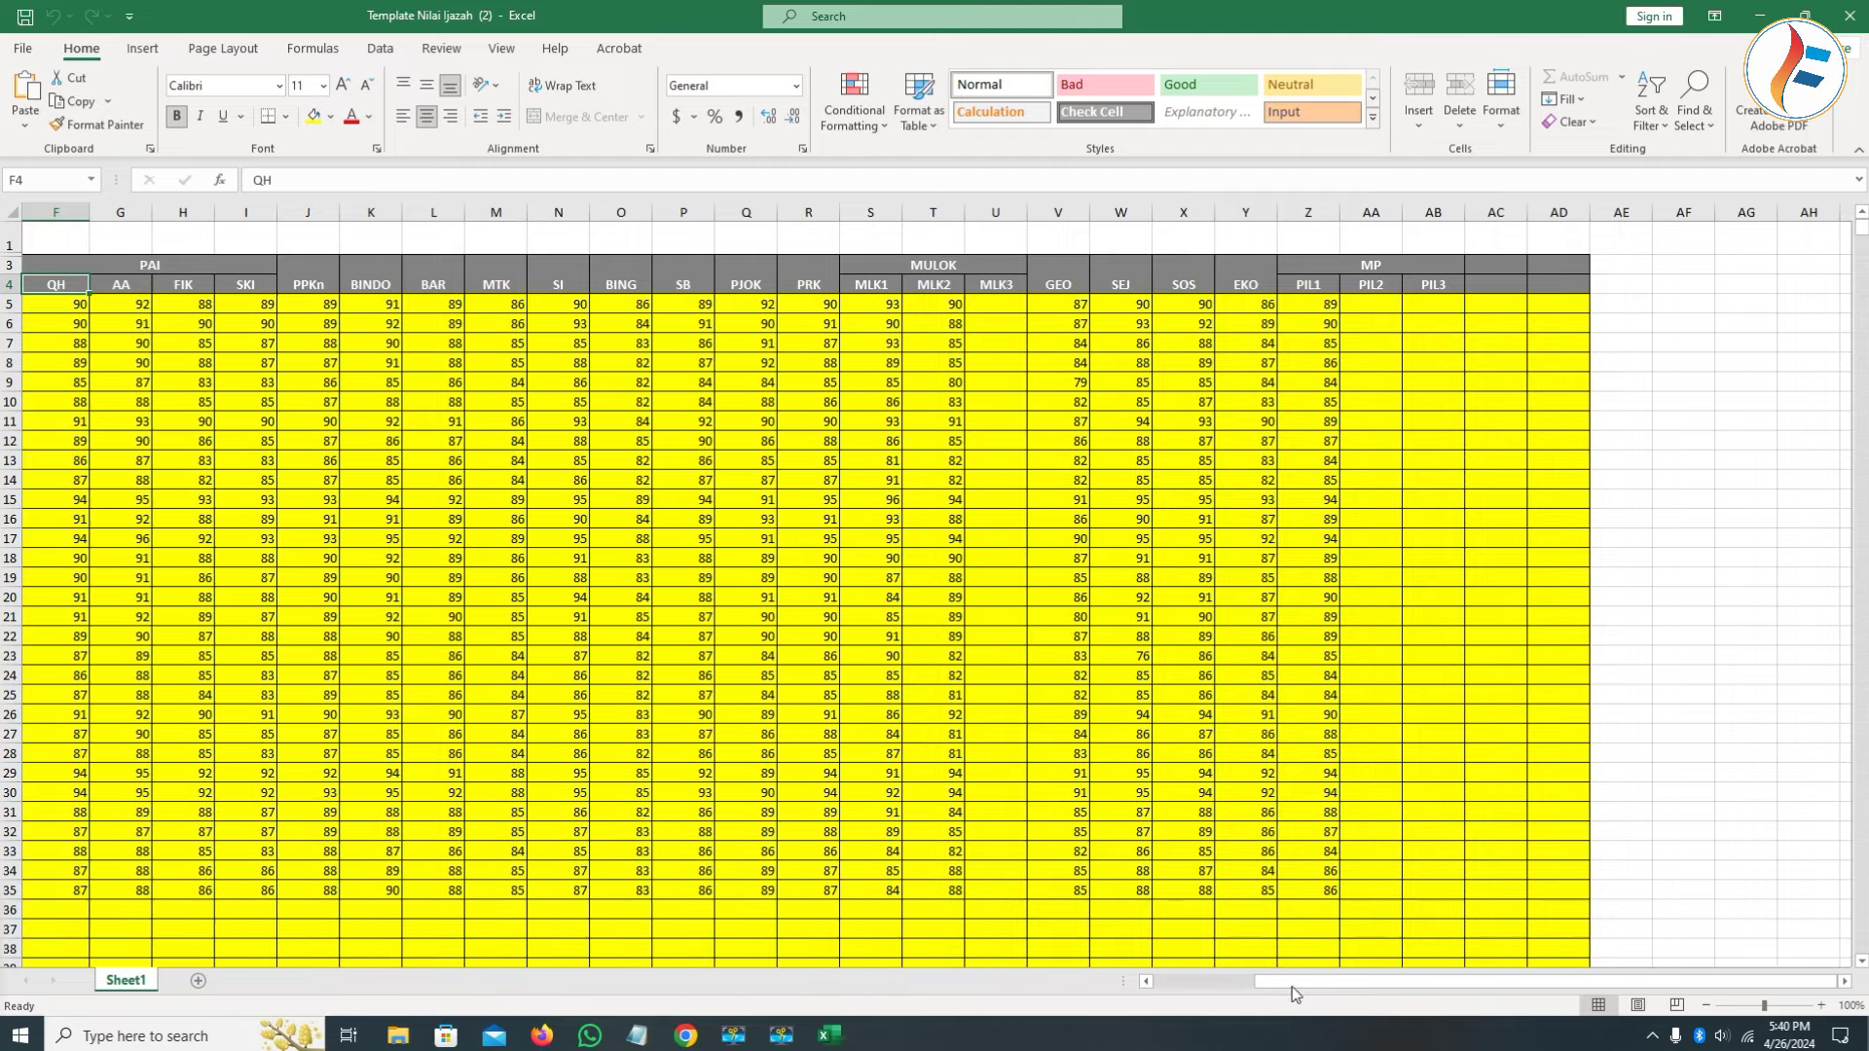
pyautogui.moveTo(1292, 985); pyautogui.dragTo(1158, 985)
# Open the NILAI IJAZAH MA 2024 workbook from the IJAZAH folder in the madrasah's My Drive.
pyautogui.click(398, 1035)
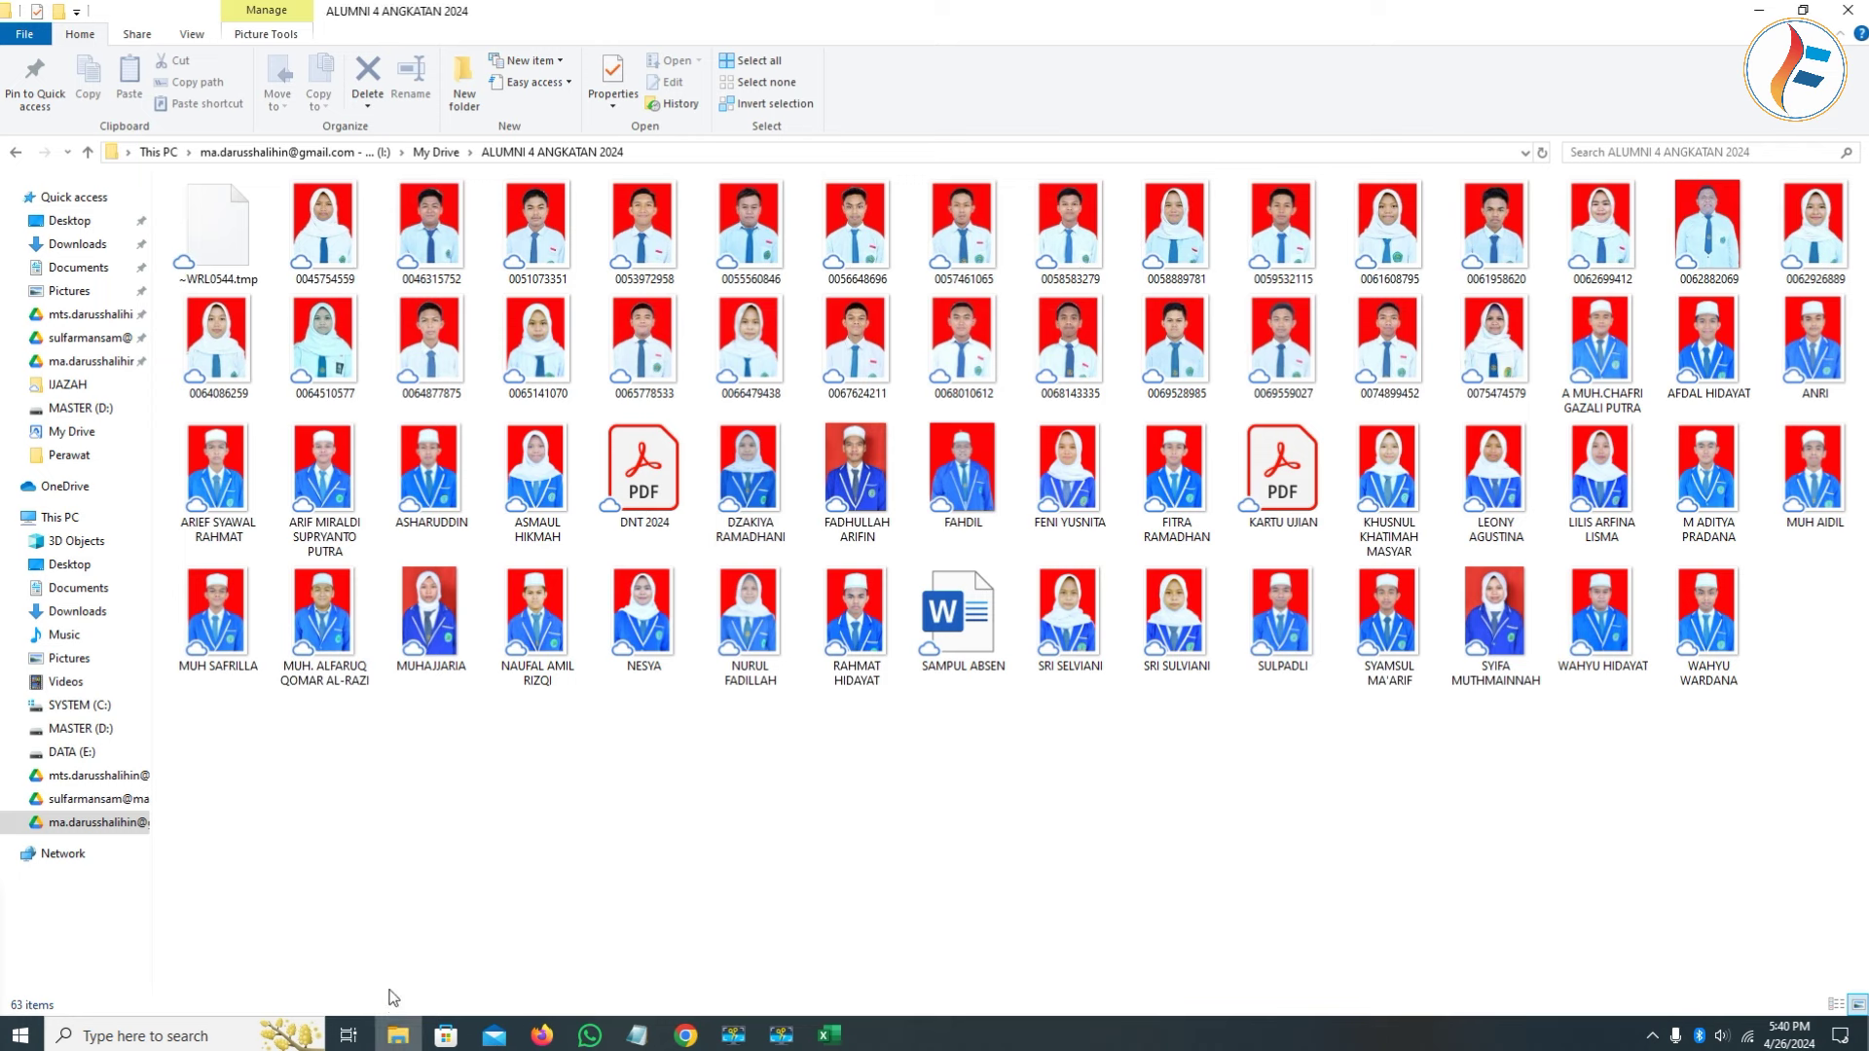
pyautogui.click(105, 824)
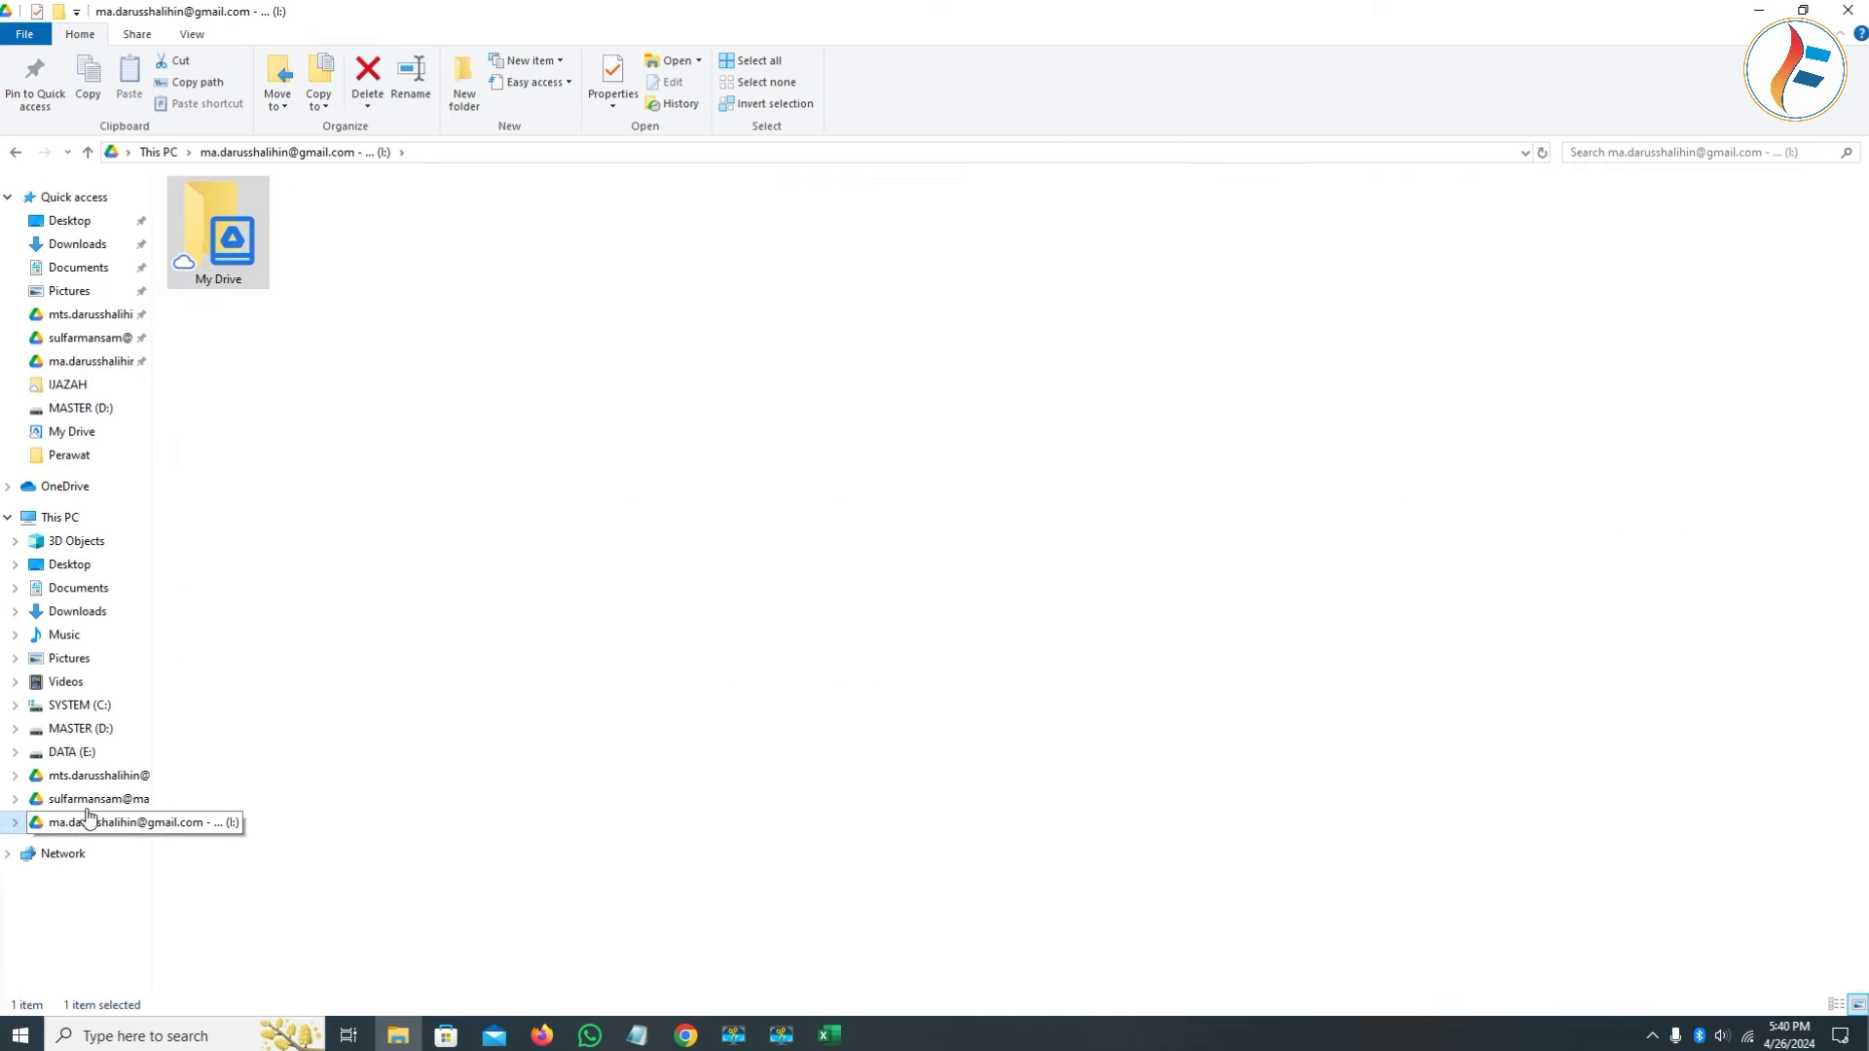
pyautogui.doubleClick(223, 252)
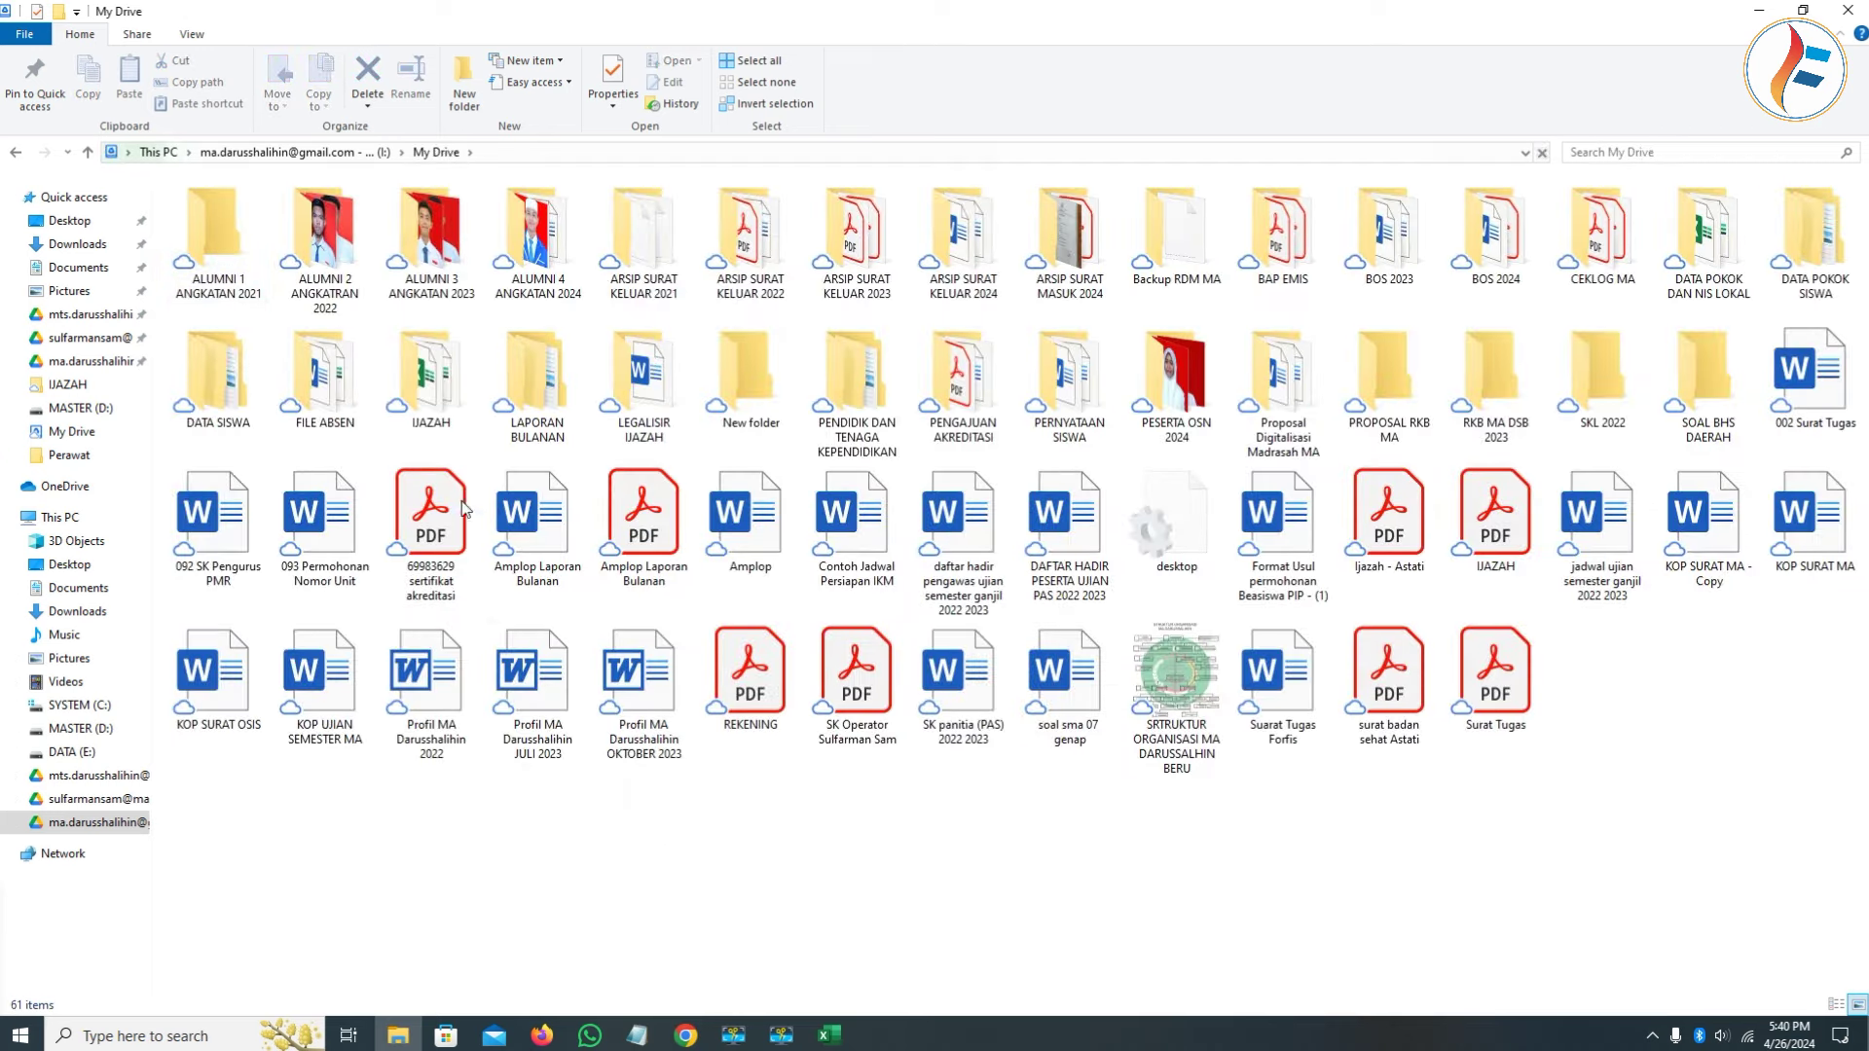
pyautogui.doubleClick(431, 404)
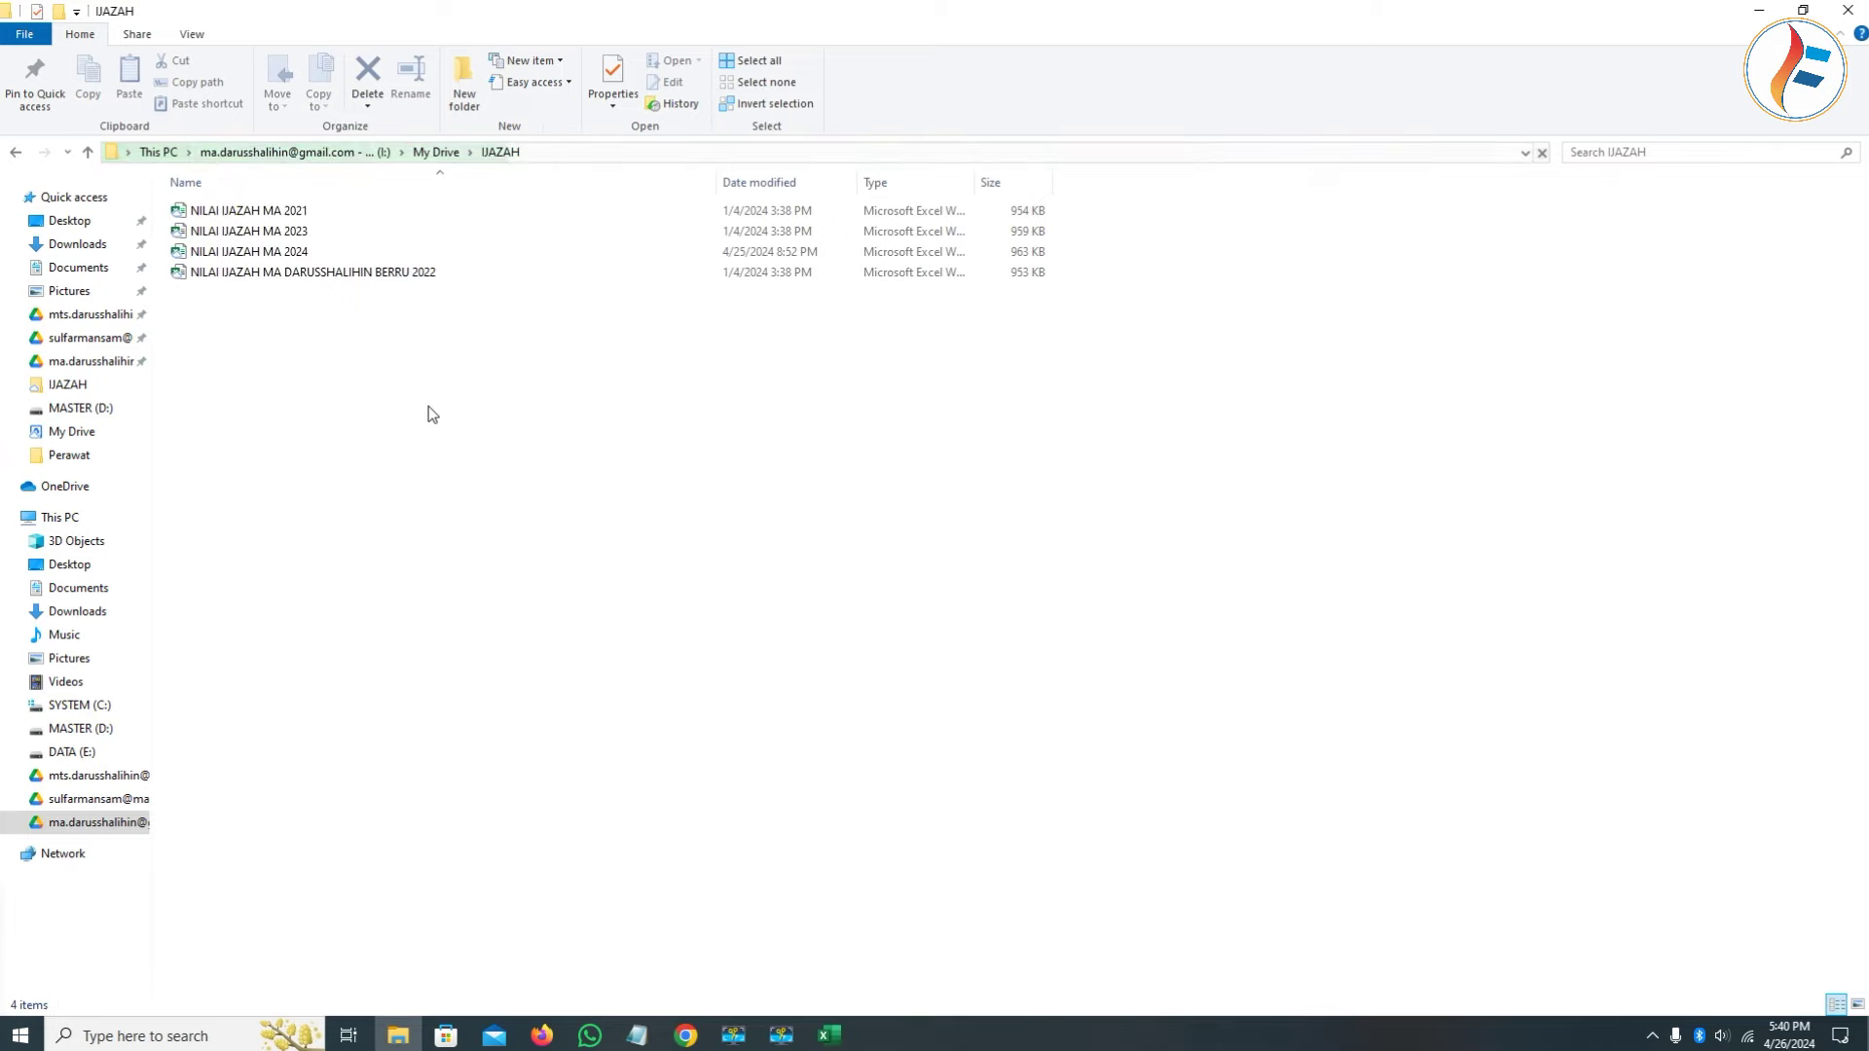
pyautogui.click(325, 254)
pyautogui.hotkey('alt', 'Tab')
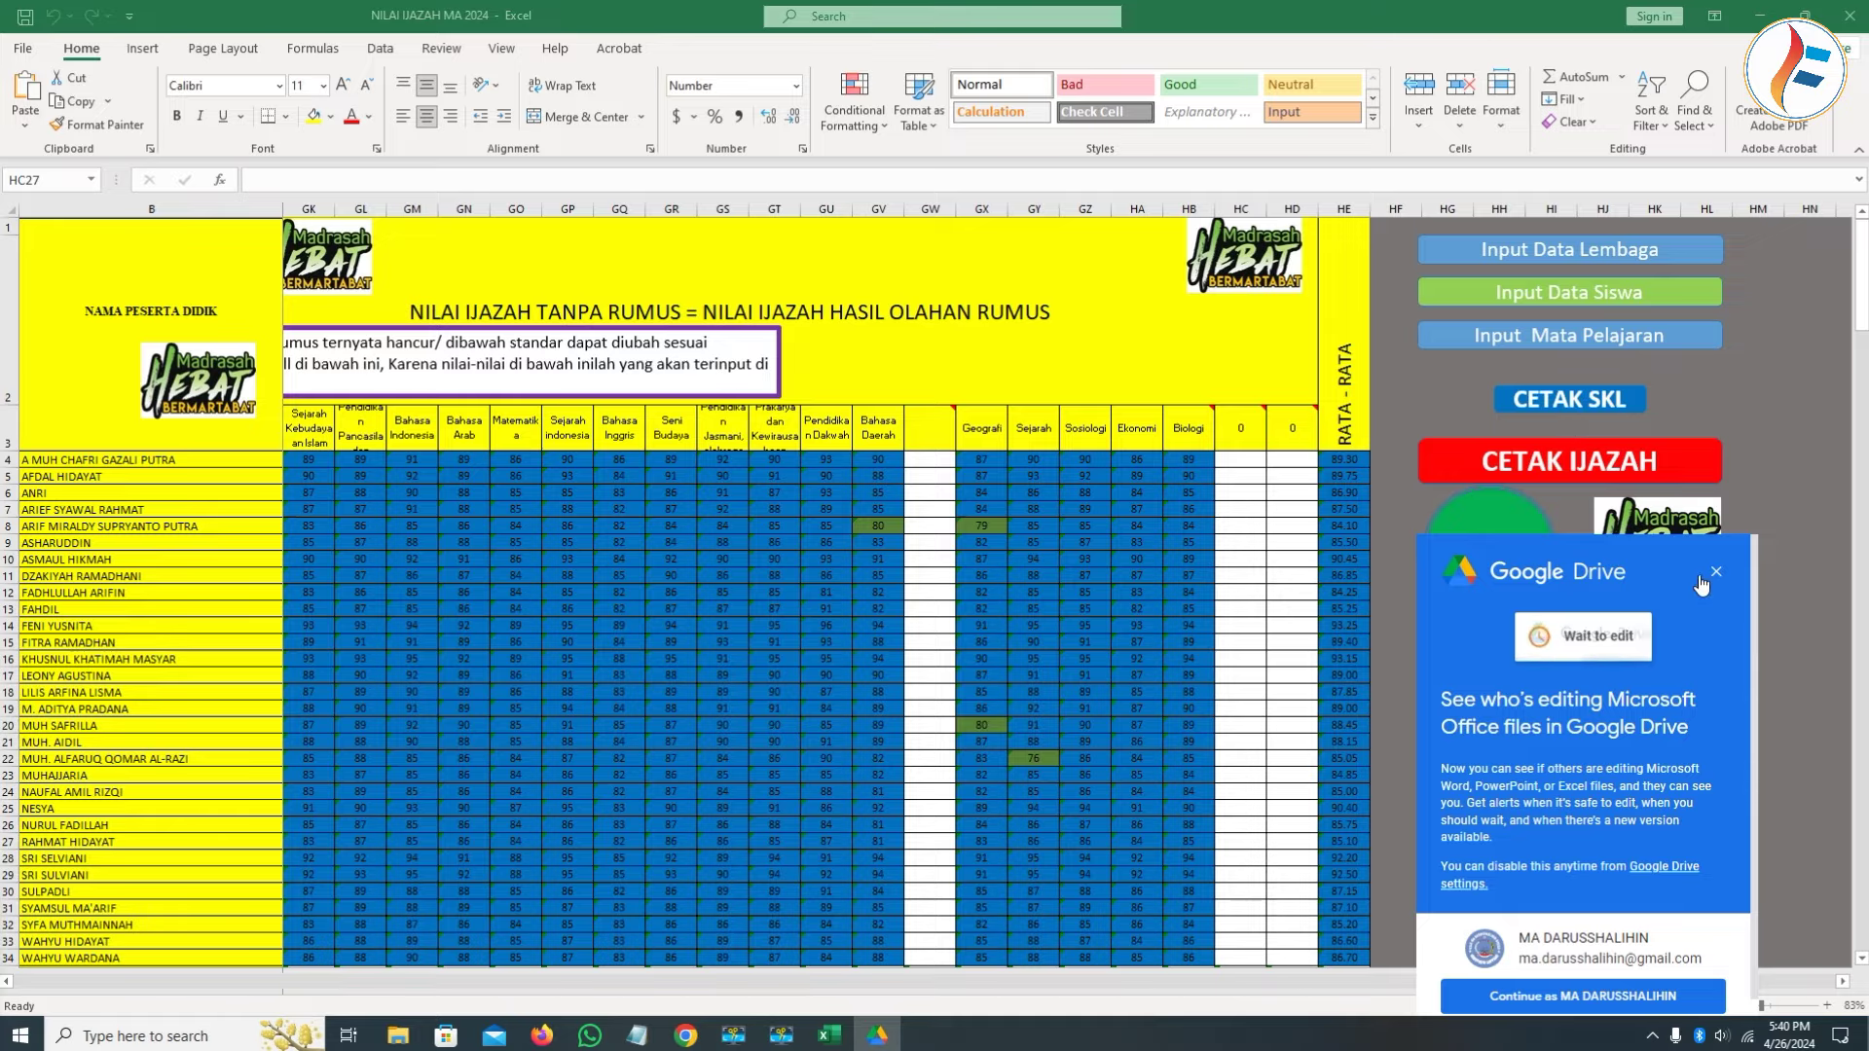
# On the IJAZAH grade sheet, copy all students' grades from Al Qur'an Hadis through Bahasa Daerah (C3:Q33).
pyautogui.moveTo(1534, 983); pyautogui.dragTo(1621, 818)
pyautogui.click(876, 553)
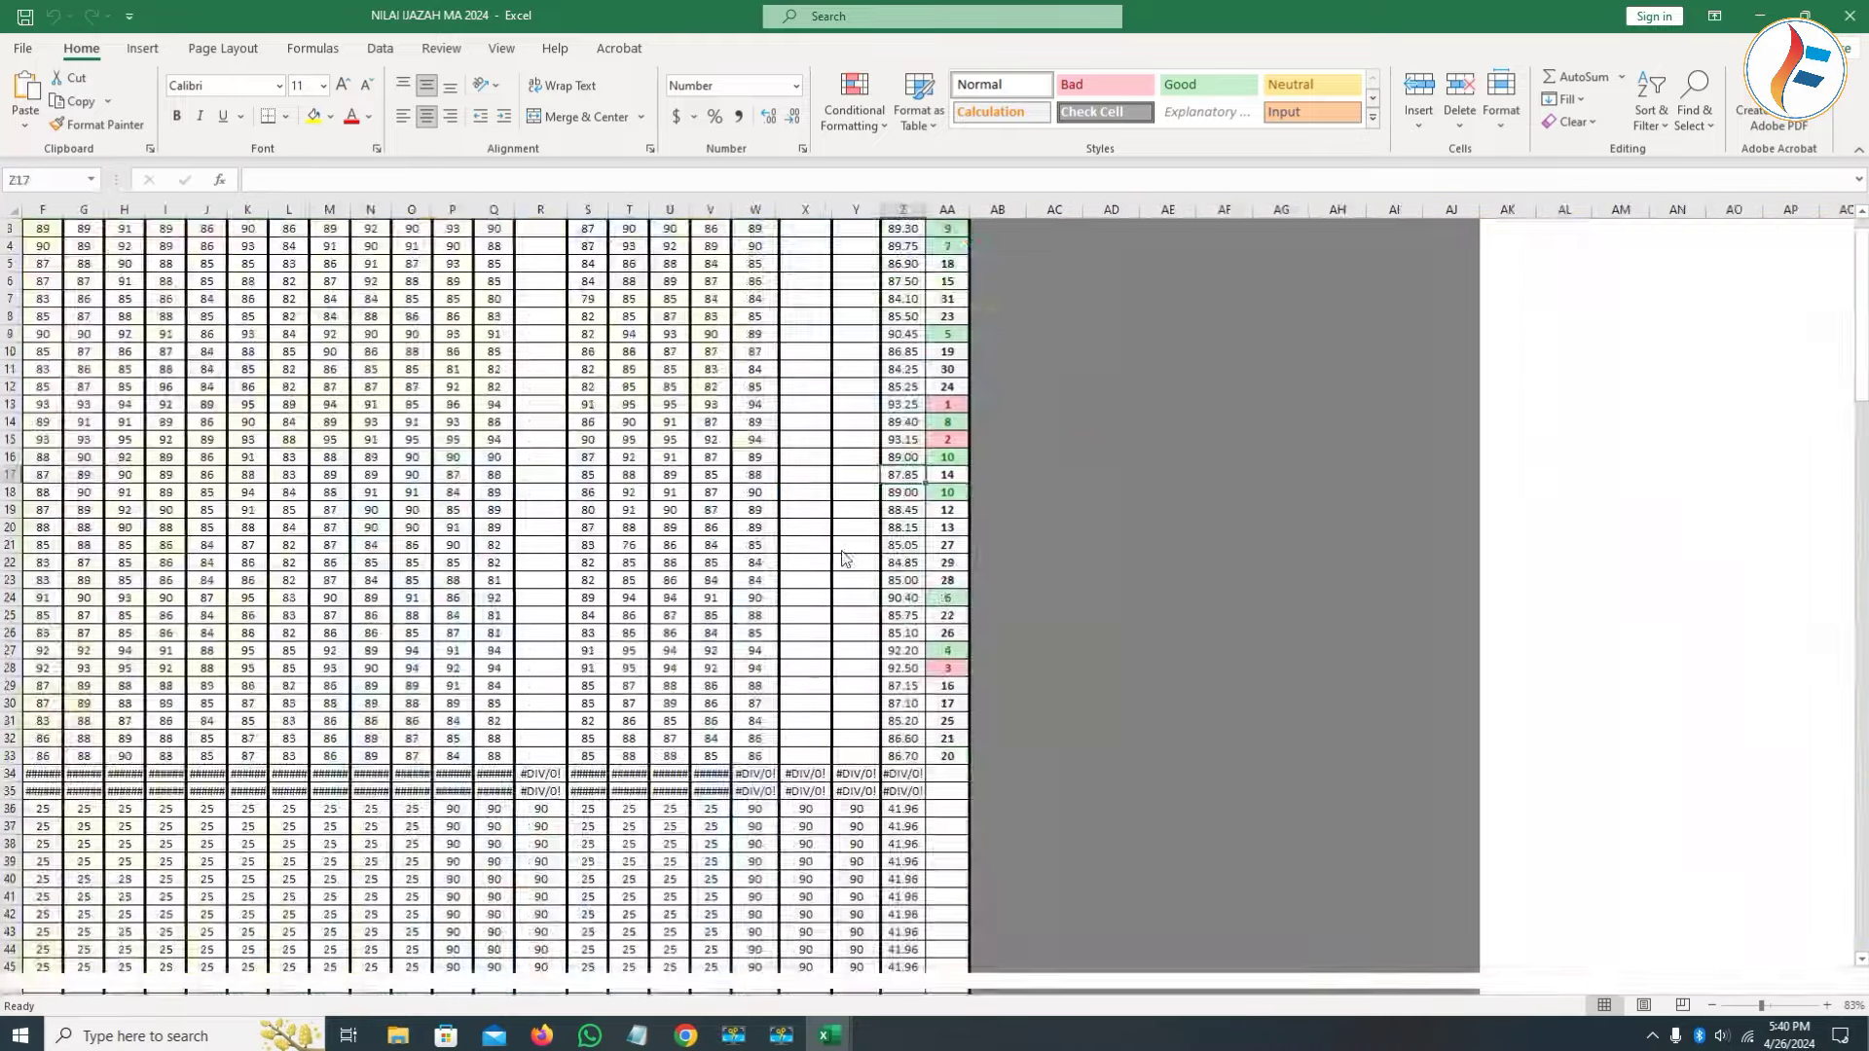
pyautogui.moveTo(239, 408); pyautogui.dragTo(808, 936)
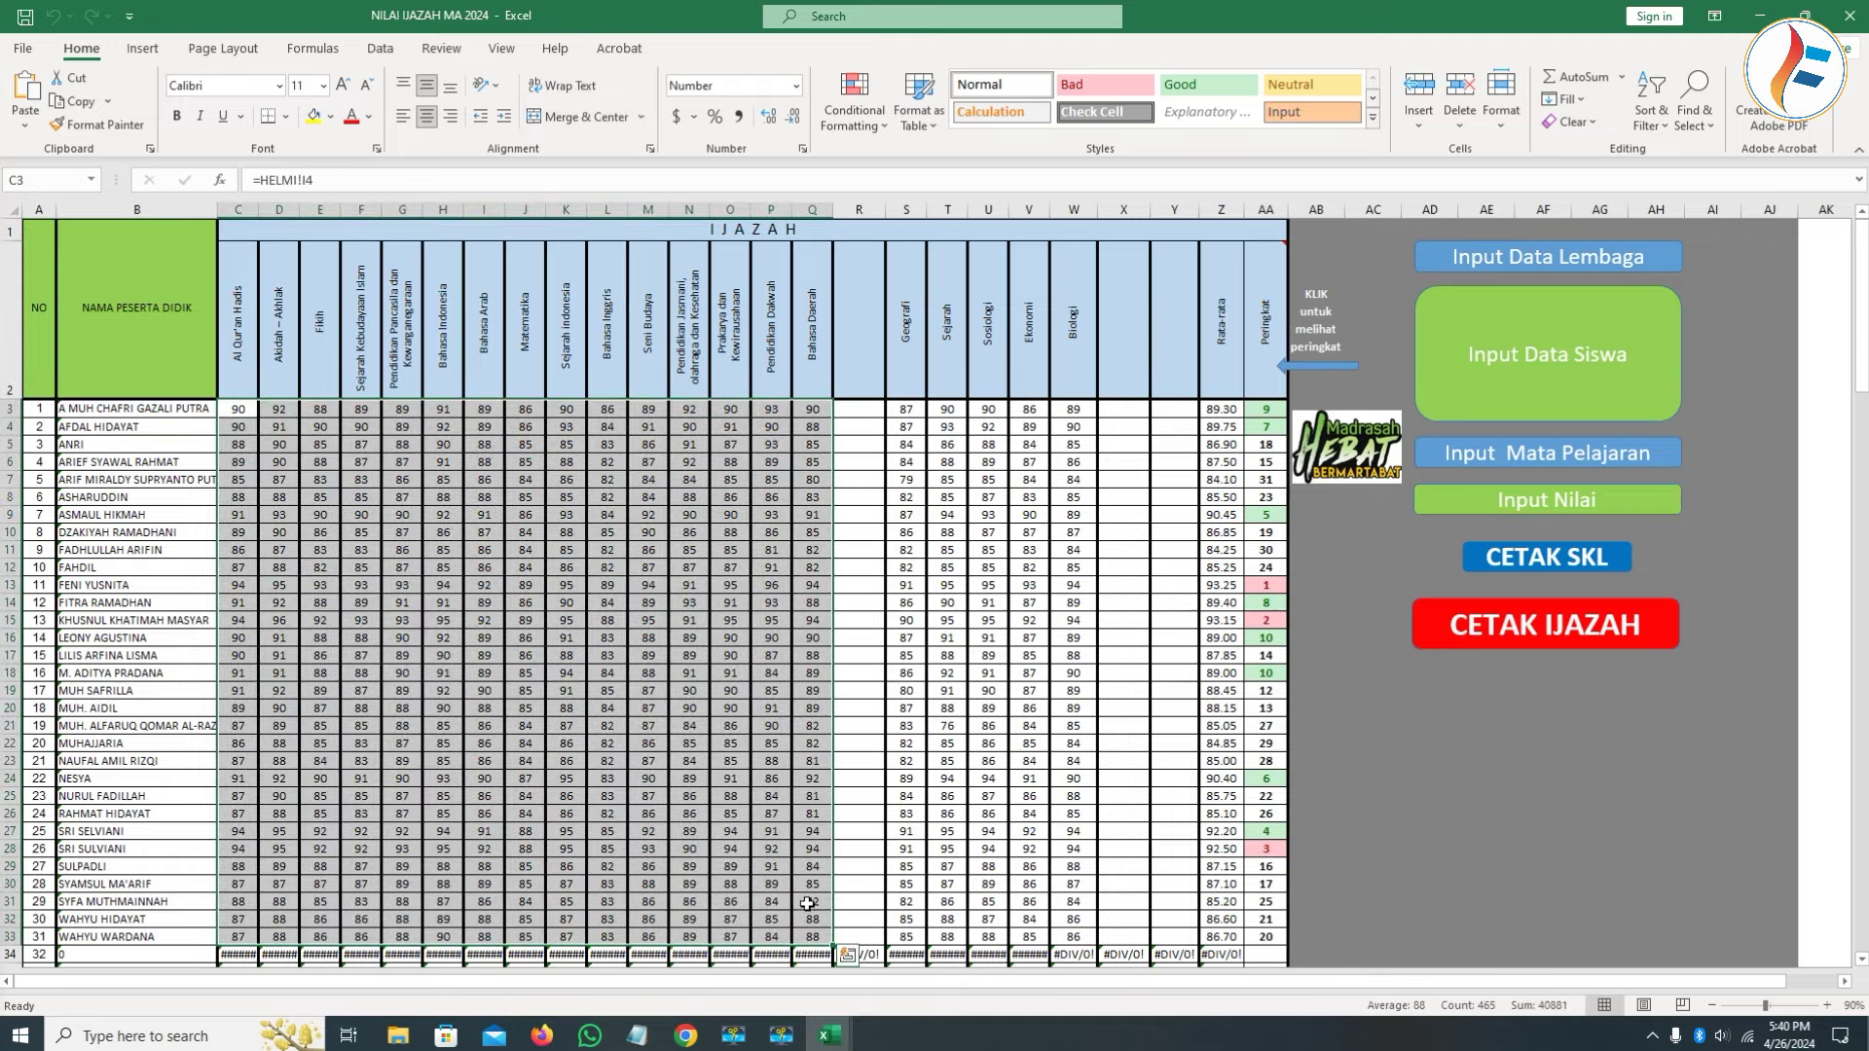
pyautogui.hotkey('ctrl', 'c')
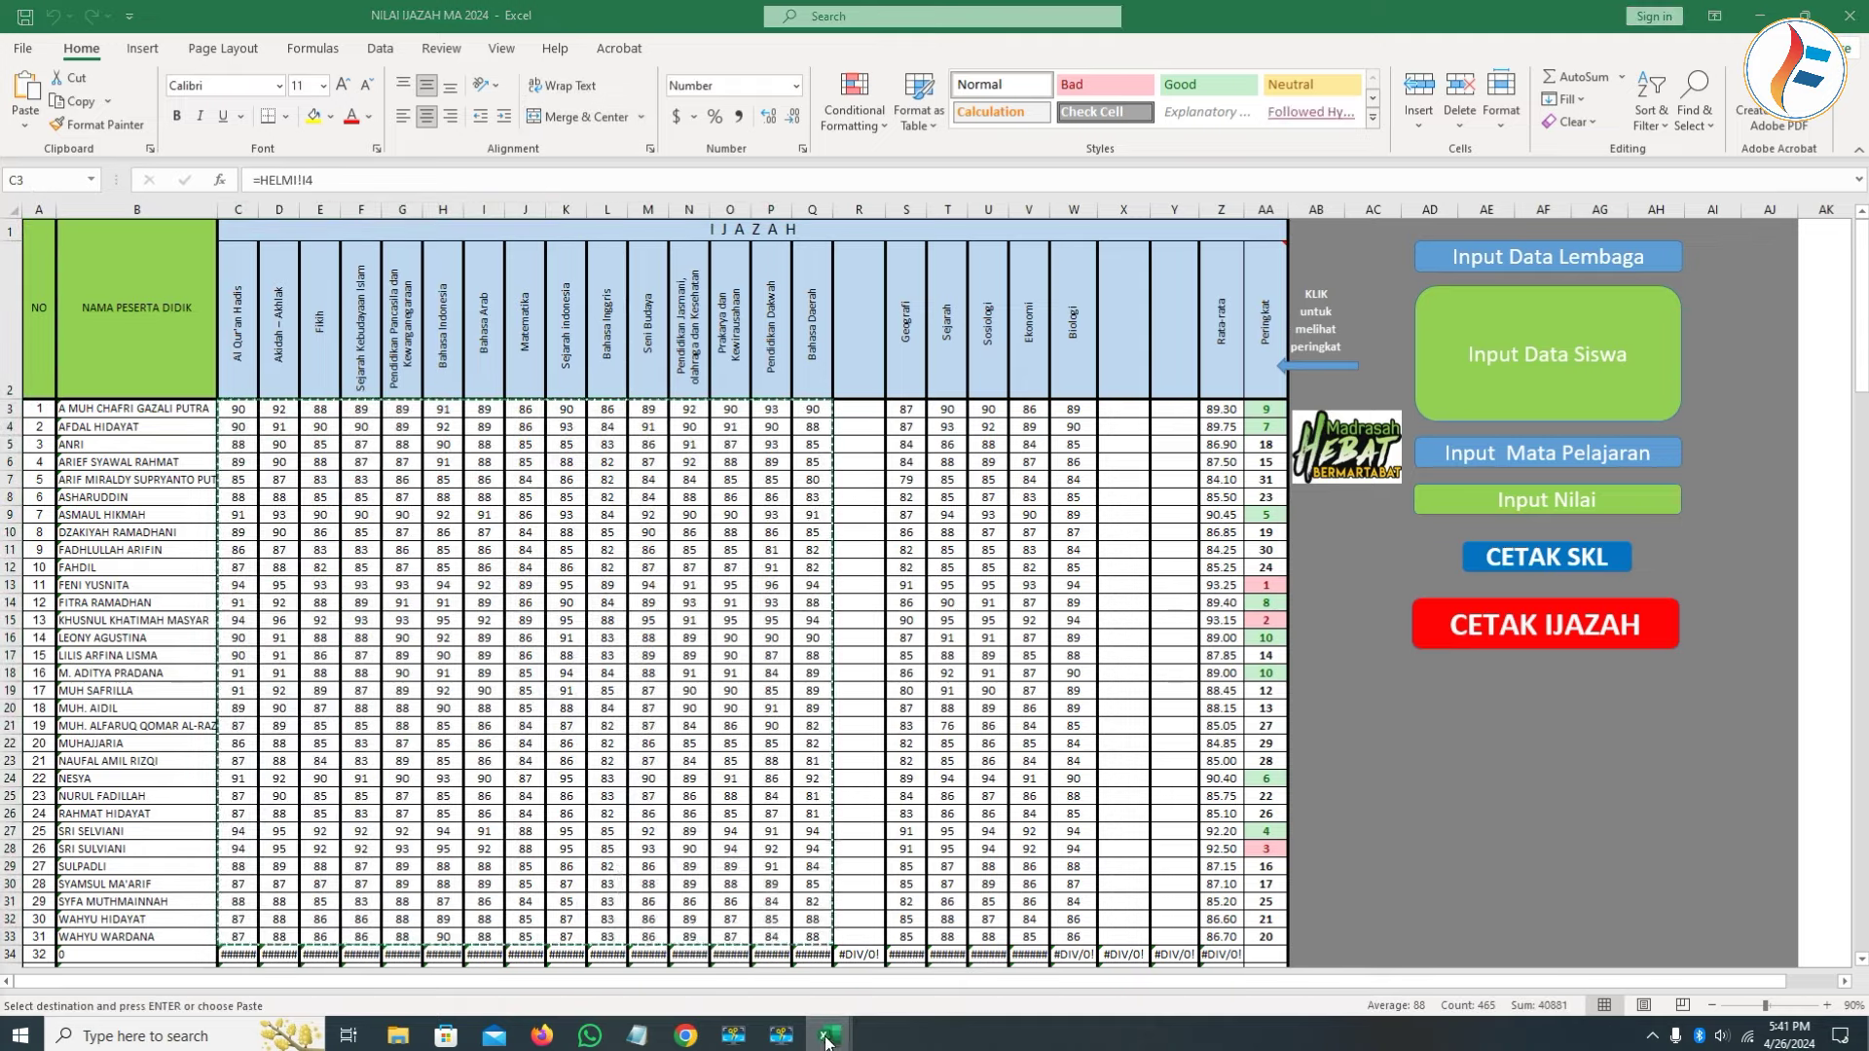
# Switch to the Template Nilai Ijazah workbook and clear the existing grades in F5:Z35.
pyautogui.moveTo(827, 1035)
pyautogui.click(749, 977)
pyautogui.click(691, 307)
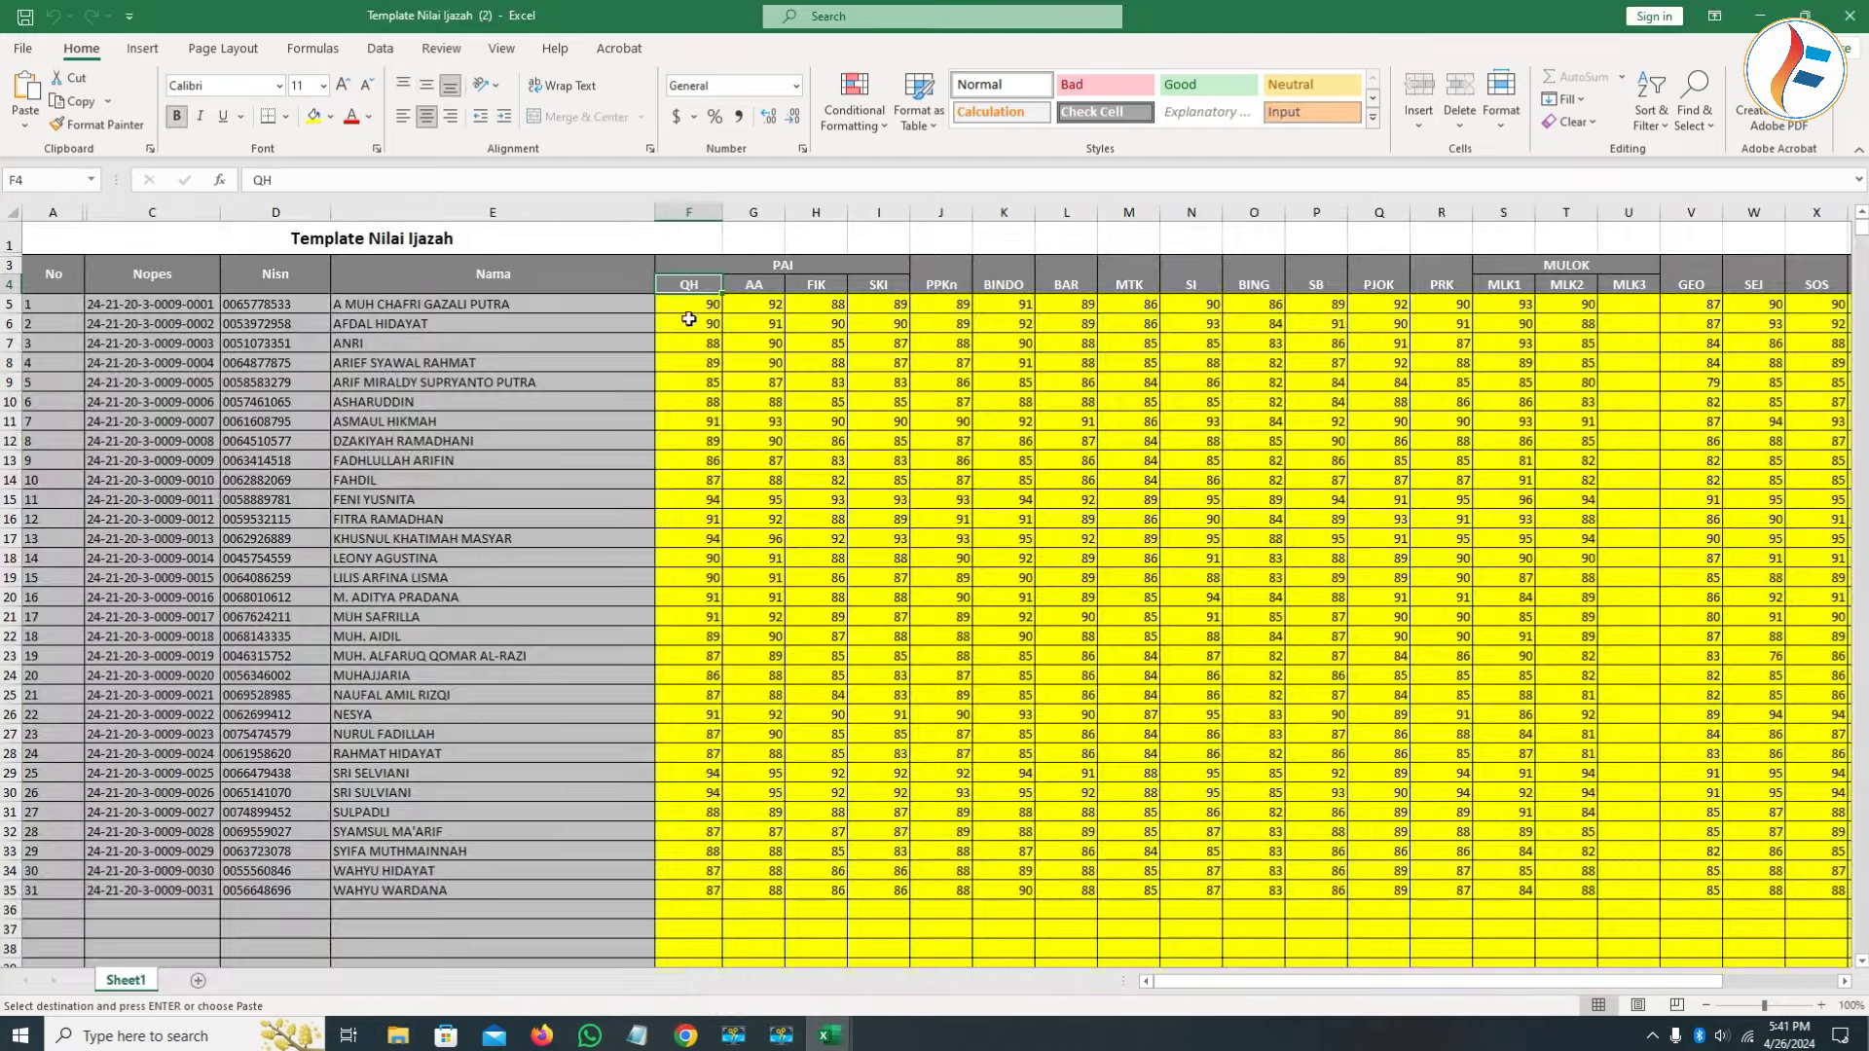
pyautogui.moveTo(691, 308); pyautogui.dragTo(1427, 771)
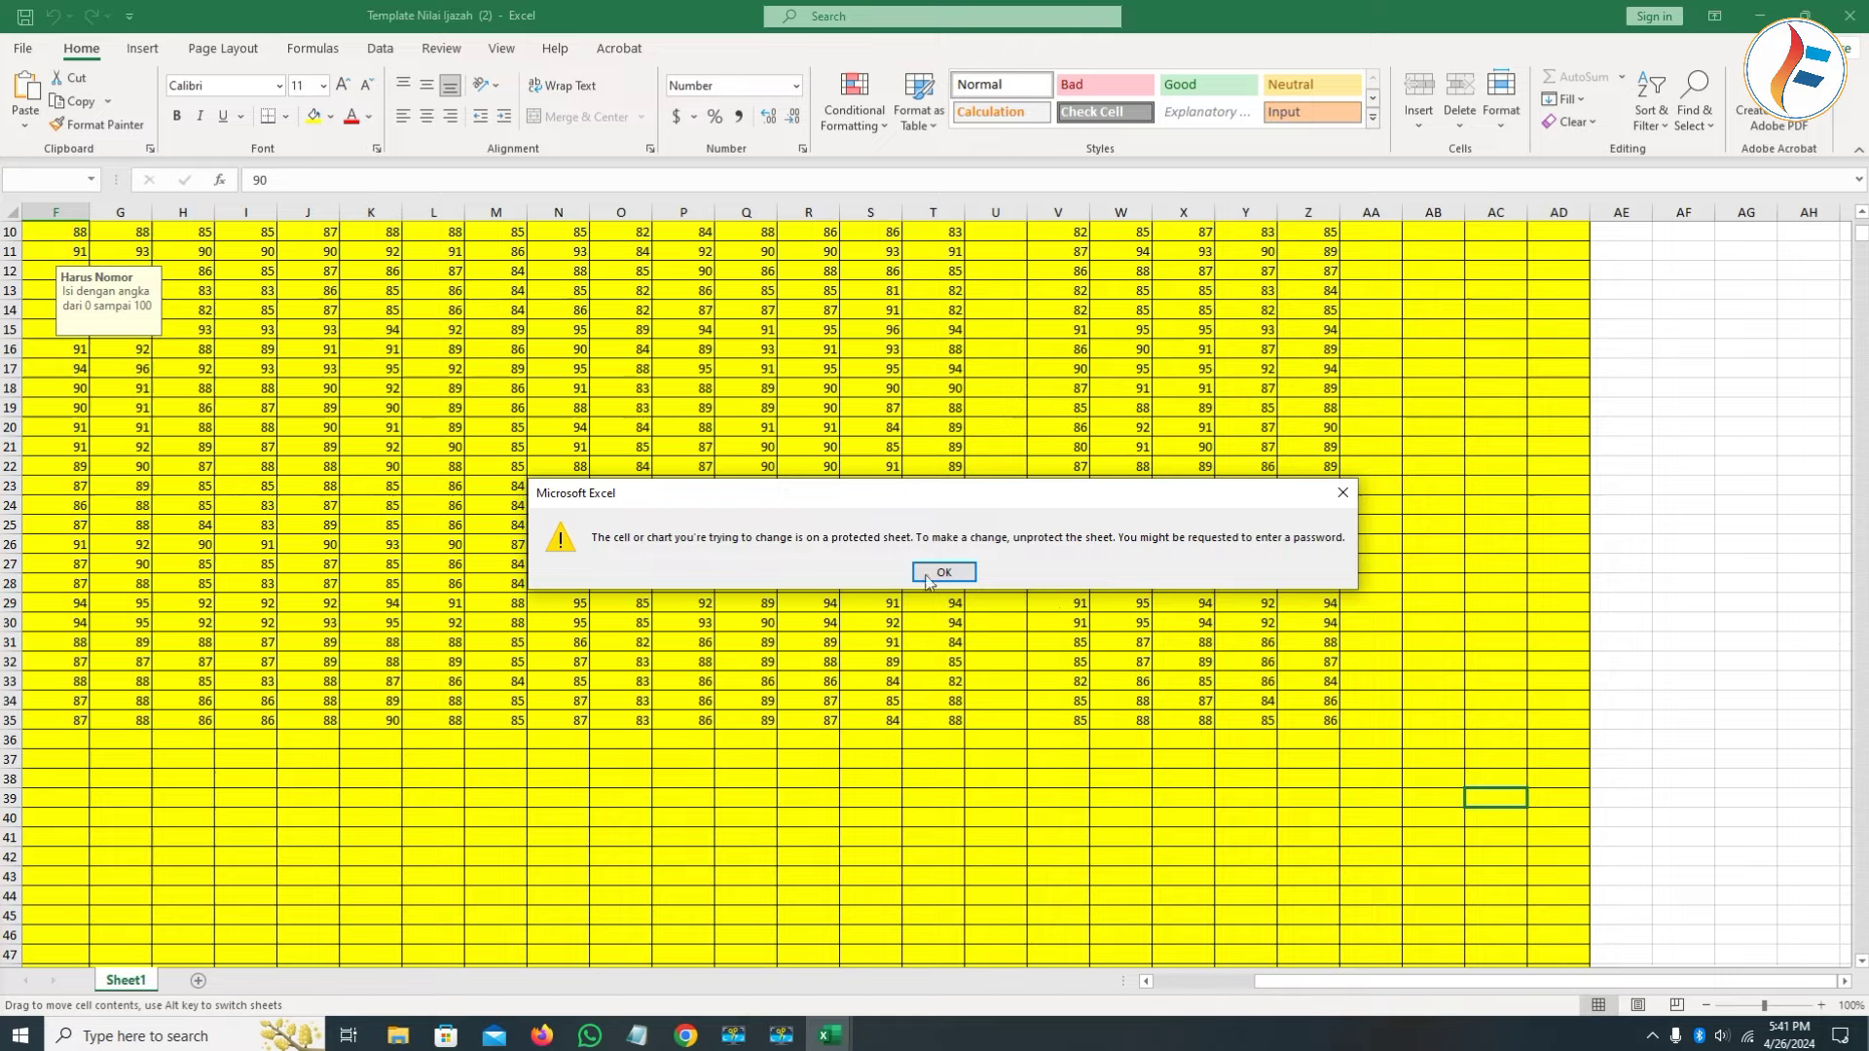
pyautogui.press('Return')
pyautogui.moveTo(1337, 725); pyautogui.dragTo(610, 259)
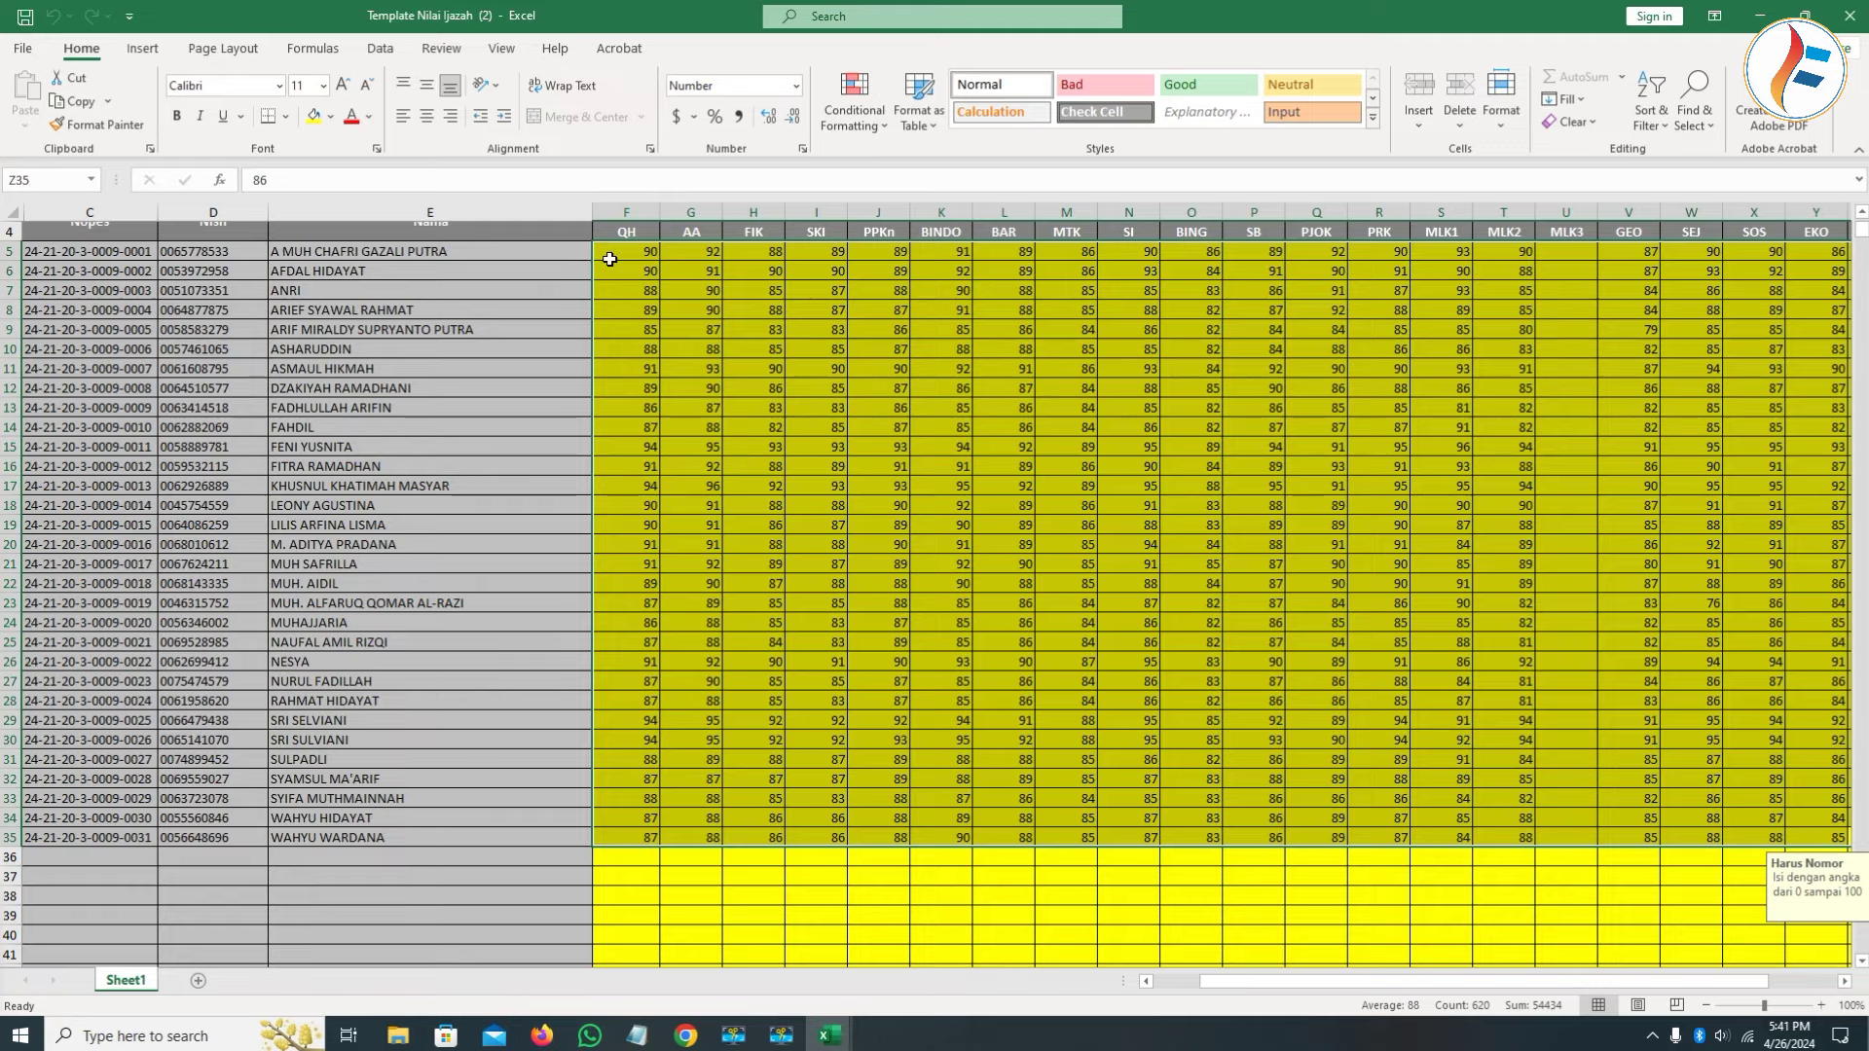
pyautogui.press('Delete')
# Check the cleared subject columns of the template and select the first student's QH cell, F5.
pyautogui.hscroll(3, 609, 259)
pyautogui.click(615, 446)
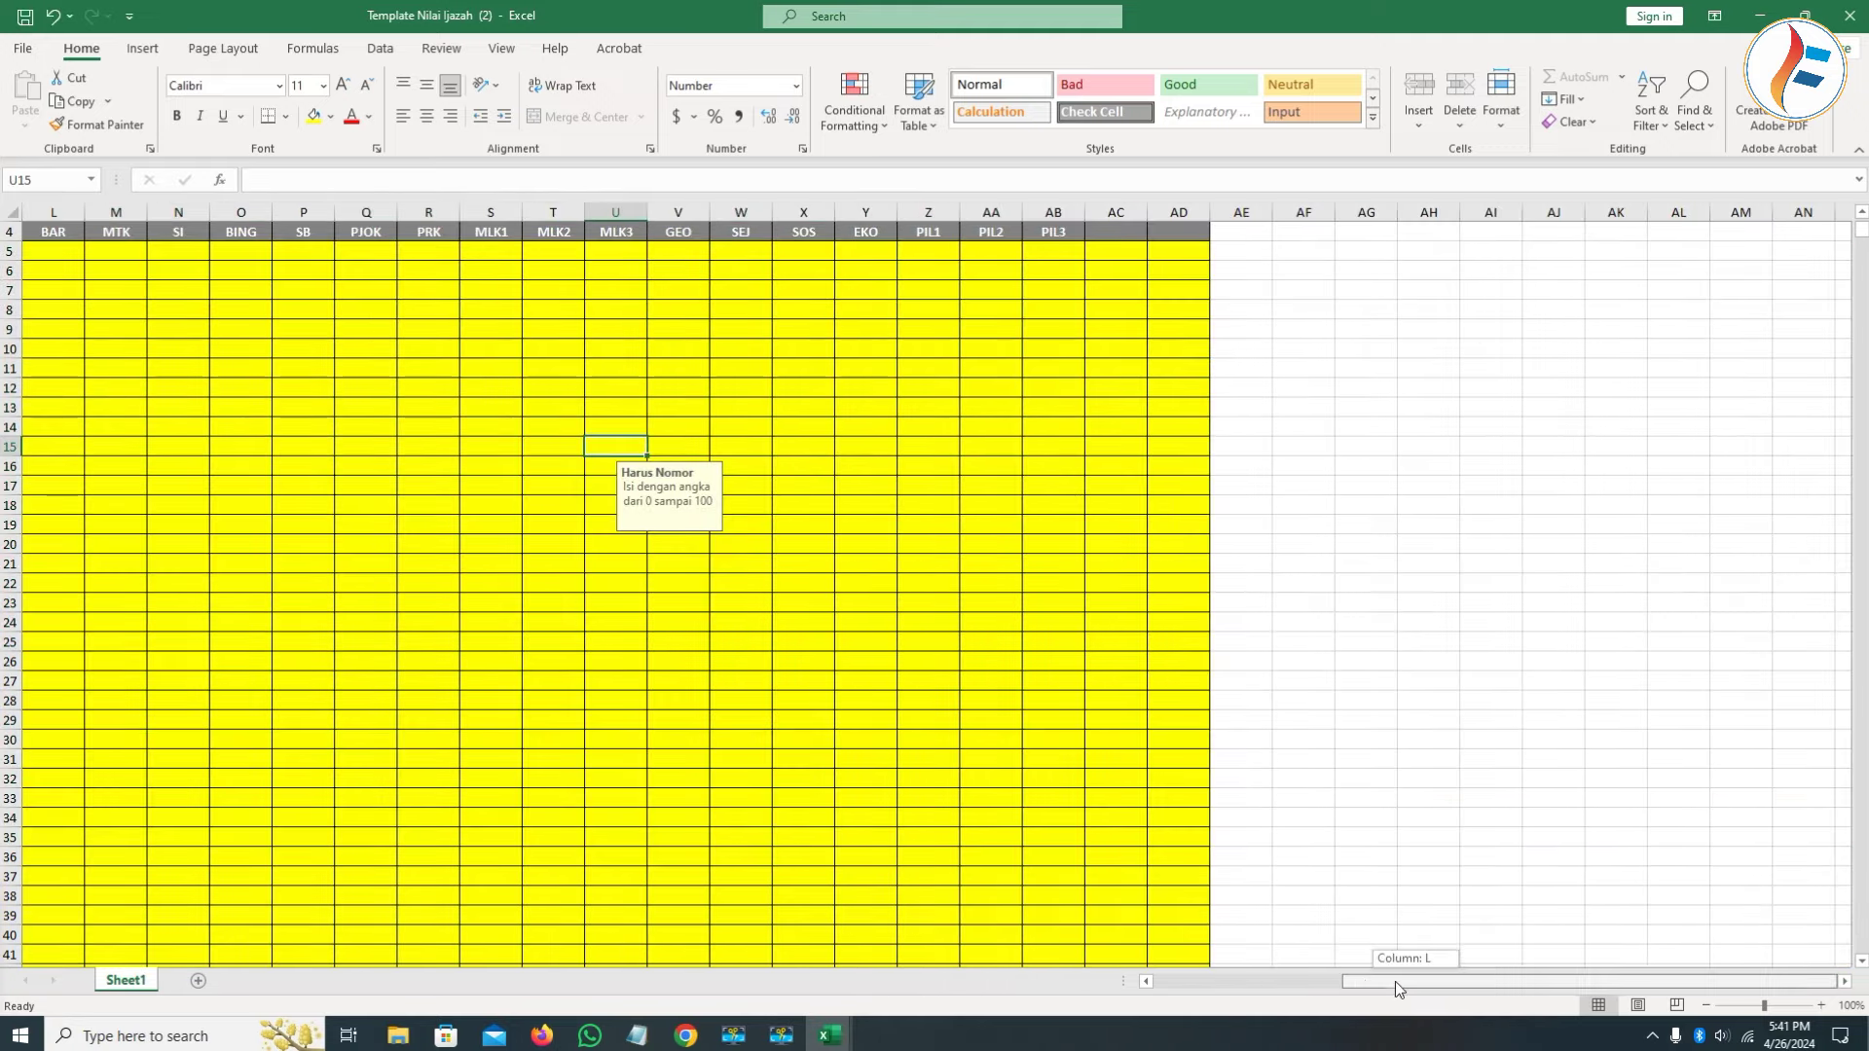
pyautogui.moveTo(1415, 983); pyautogui.dragTo(1106, 983)
pyautogui.click(700, 250)
pyautogui.scroll(1, 701, 250)
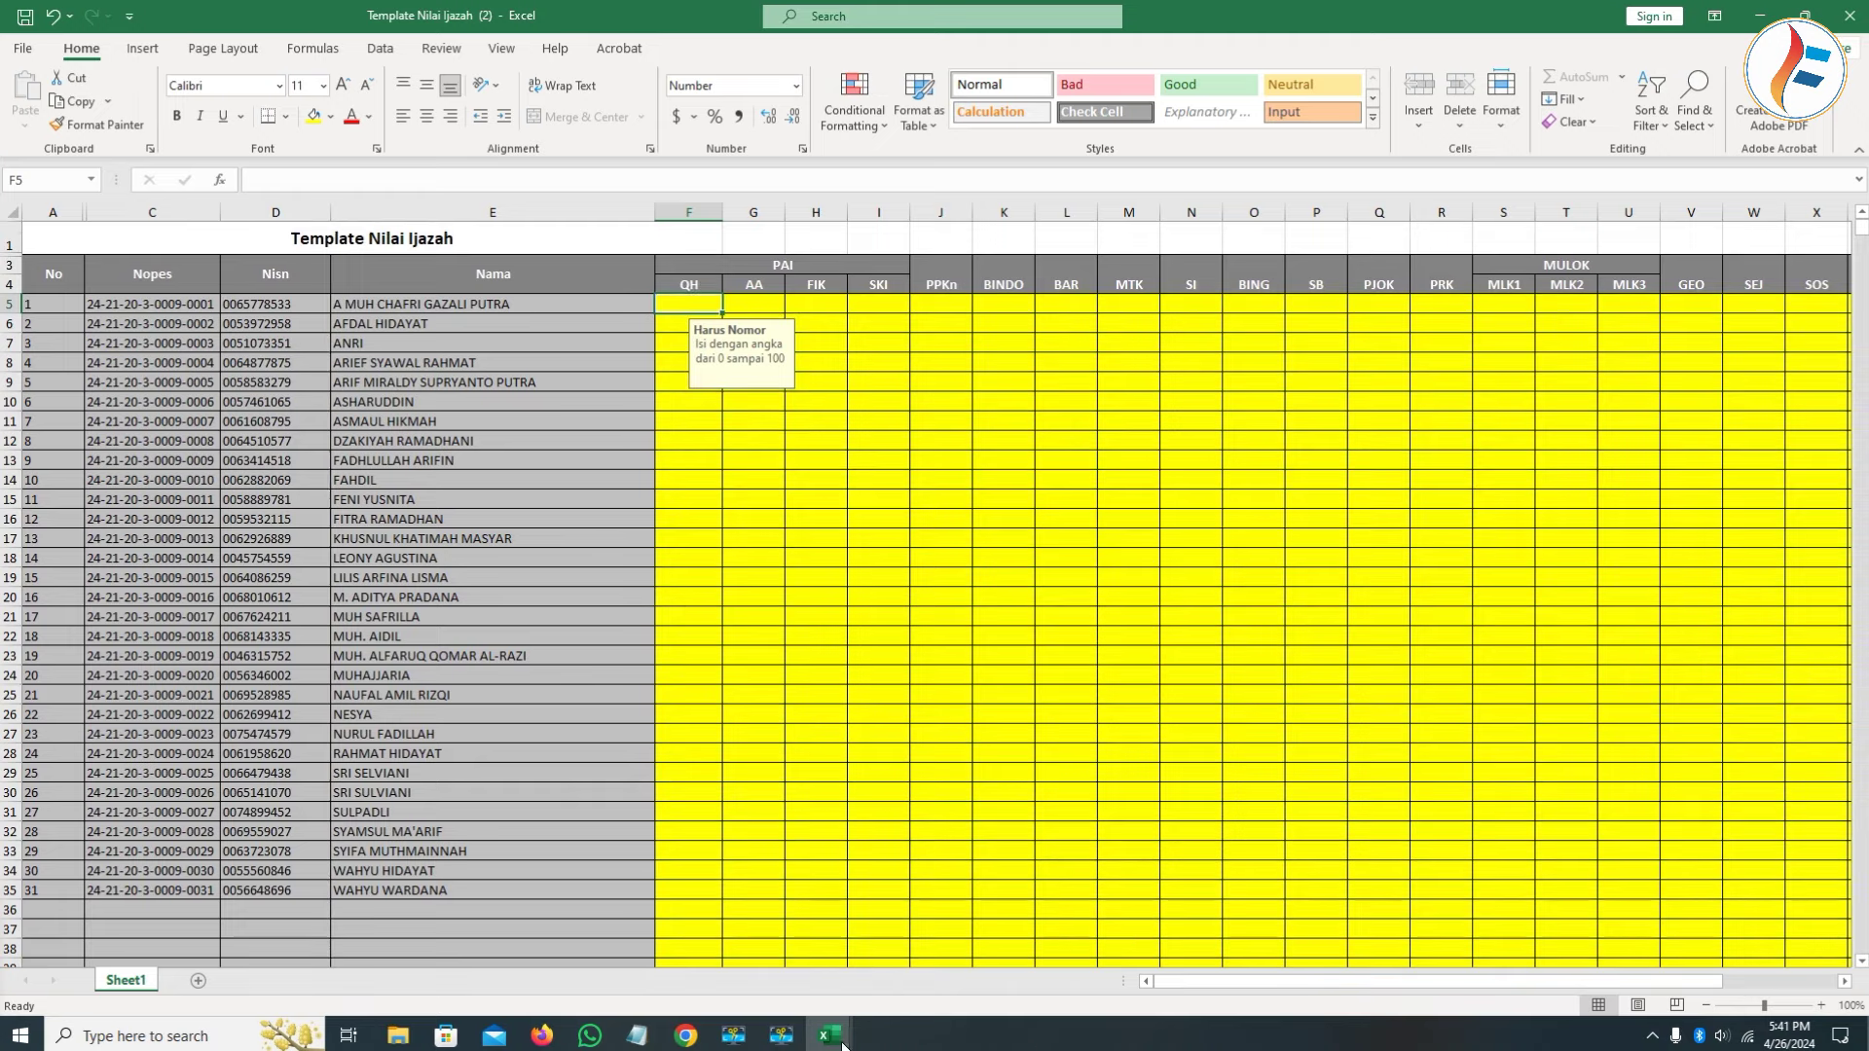
# Copy the selected grades C3:Q33 from NILAI IJAZAH MA 2024 and paste them as values into the Template Nilai Ijazah workbook from F5.
pyautogui.moveTo(829, 1034)
pyautogui.click(888, 892)
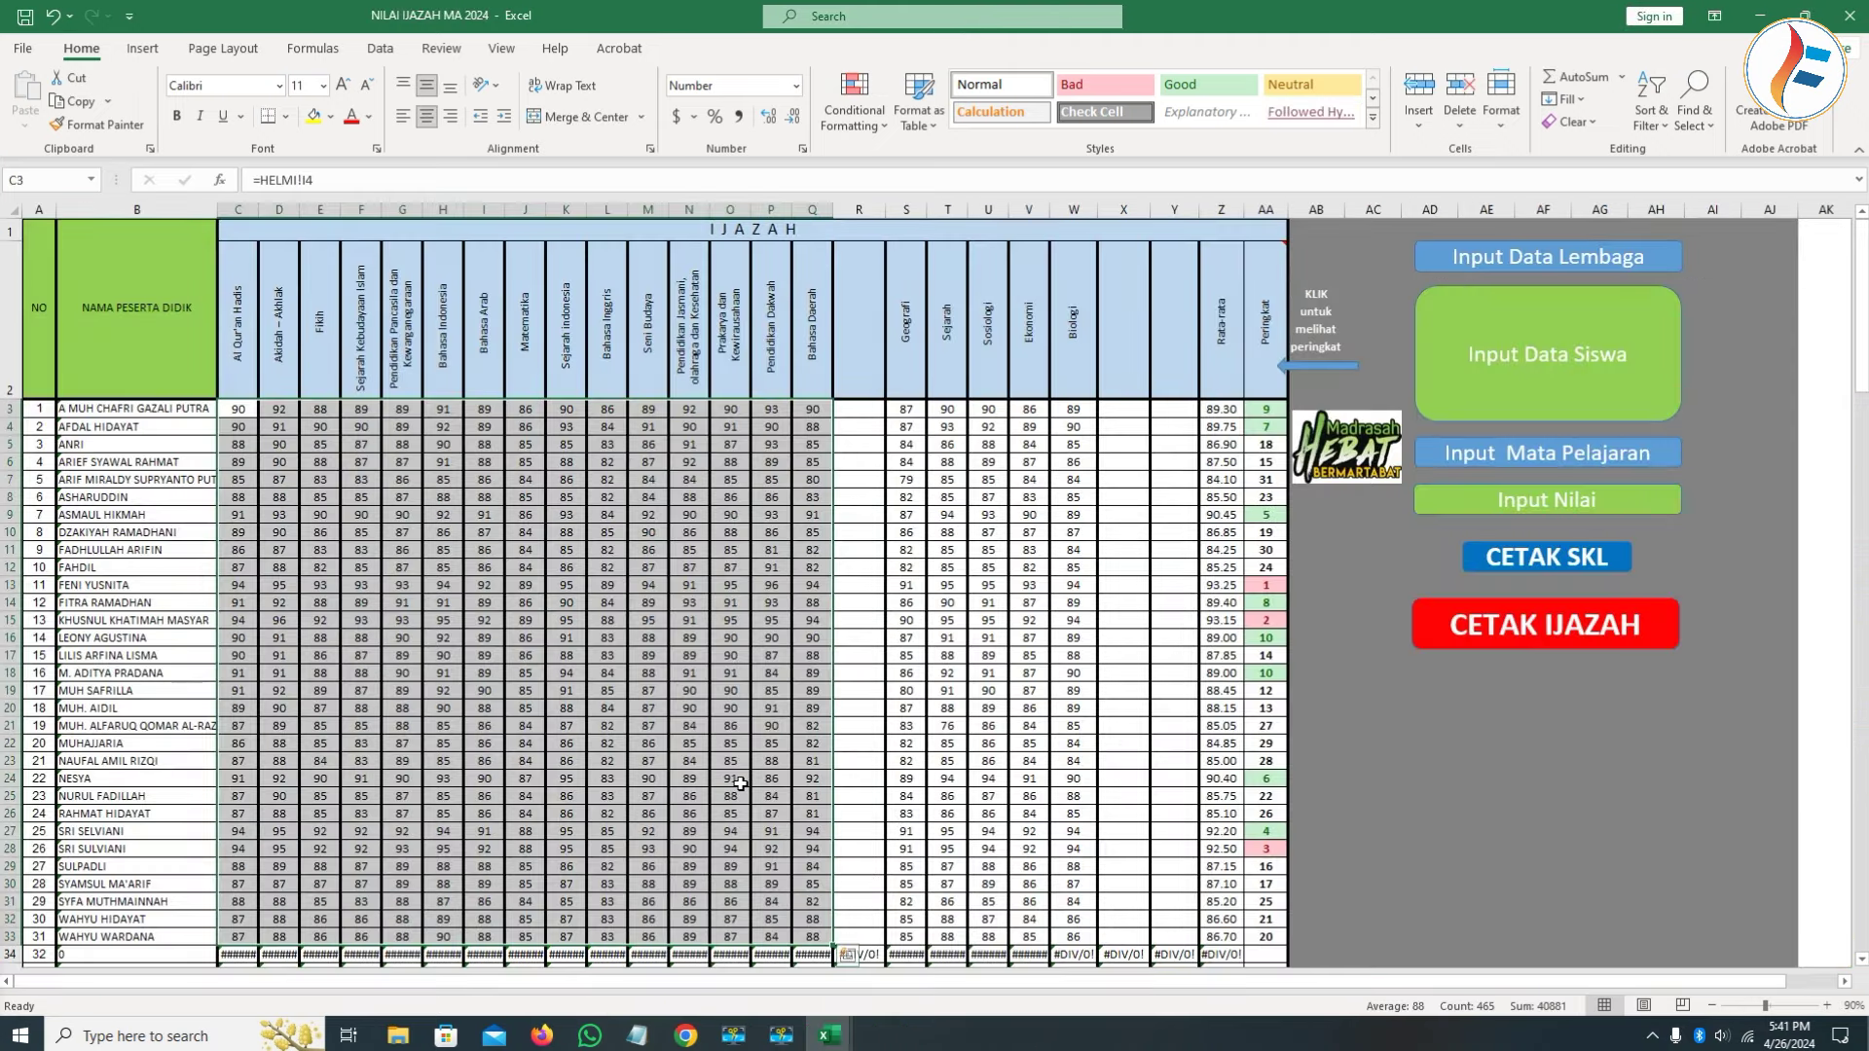
pyautogui.hotkey('ctrl', 'c')
pyautogui.moveTo(828, 1035)
pyautogui.click(751, 936)
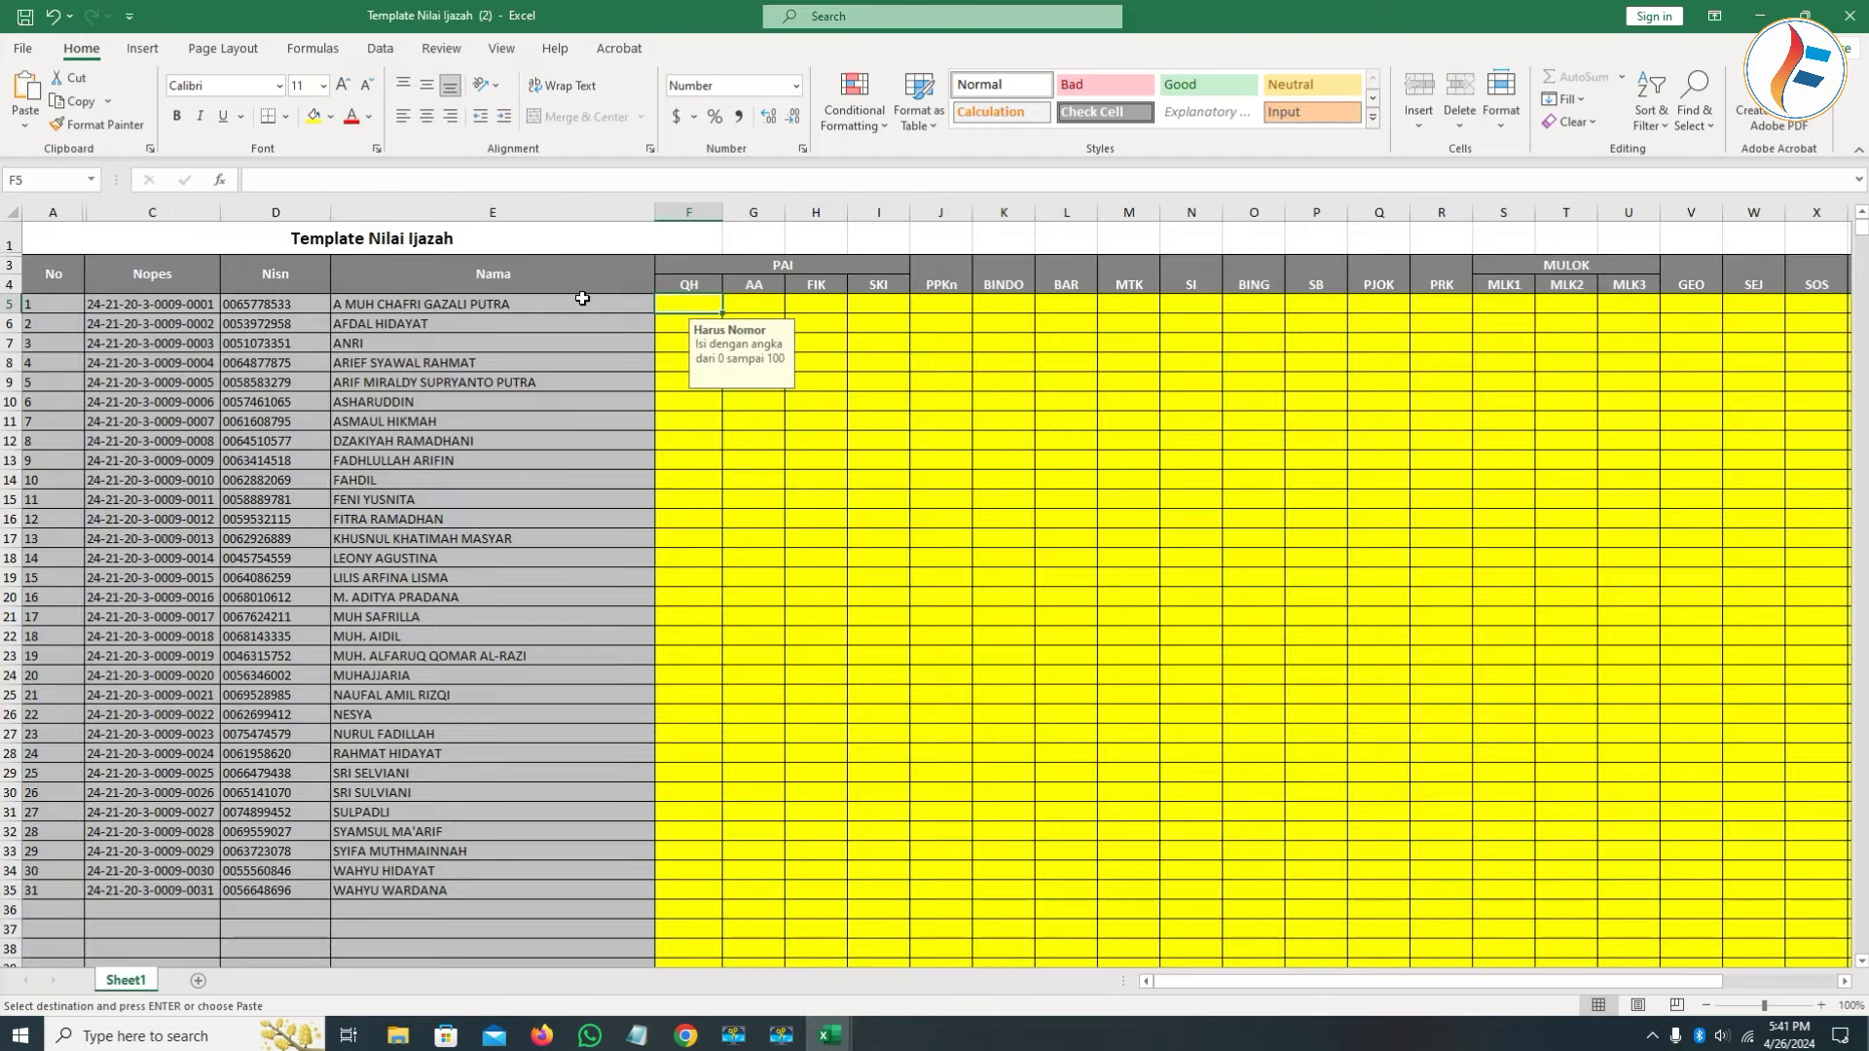
pyautogui.click(26, 123)
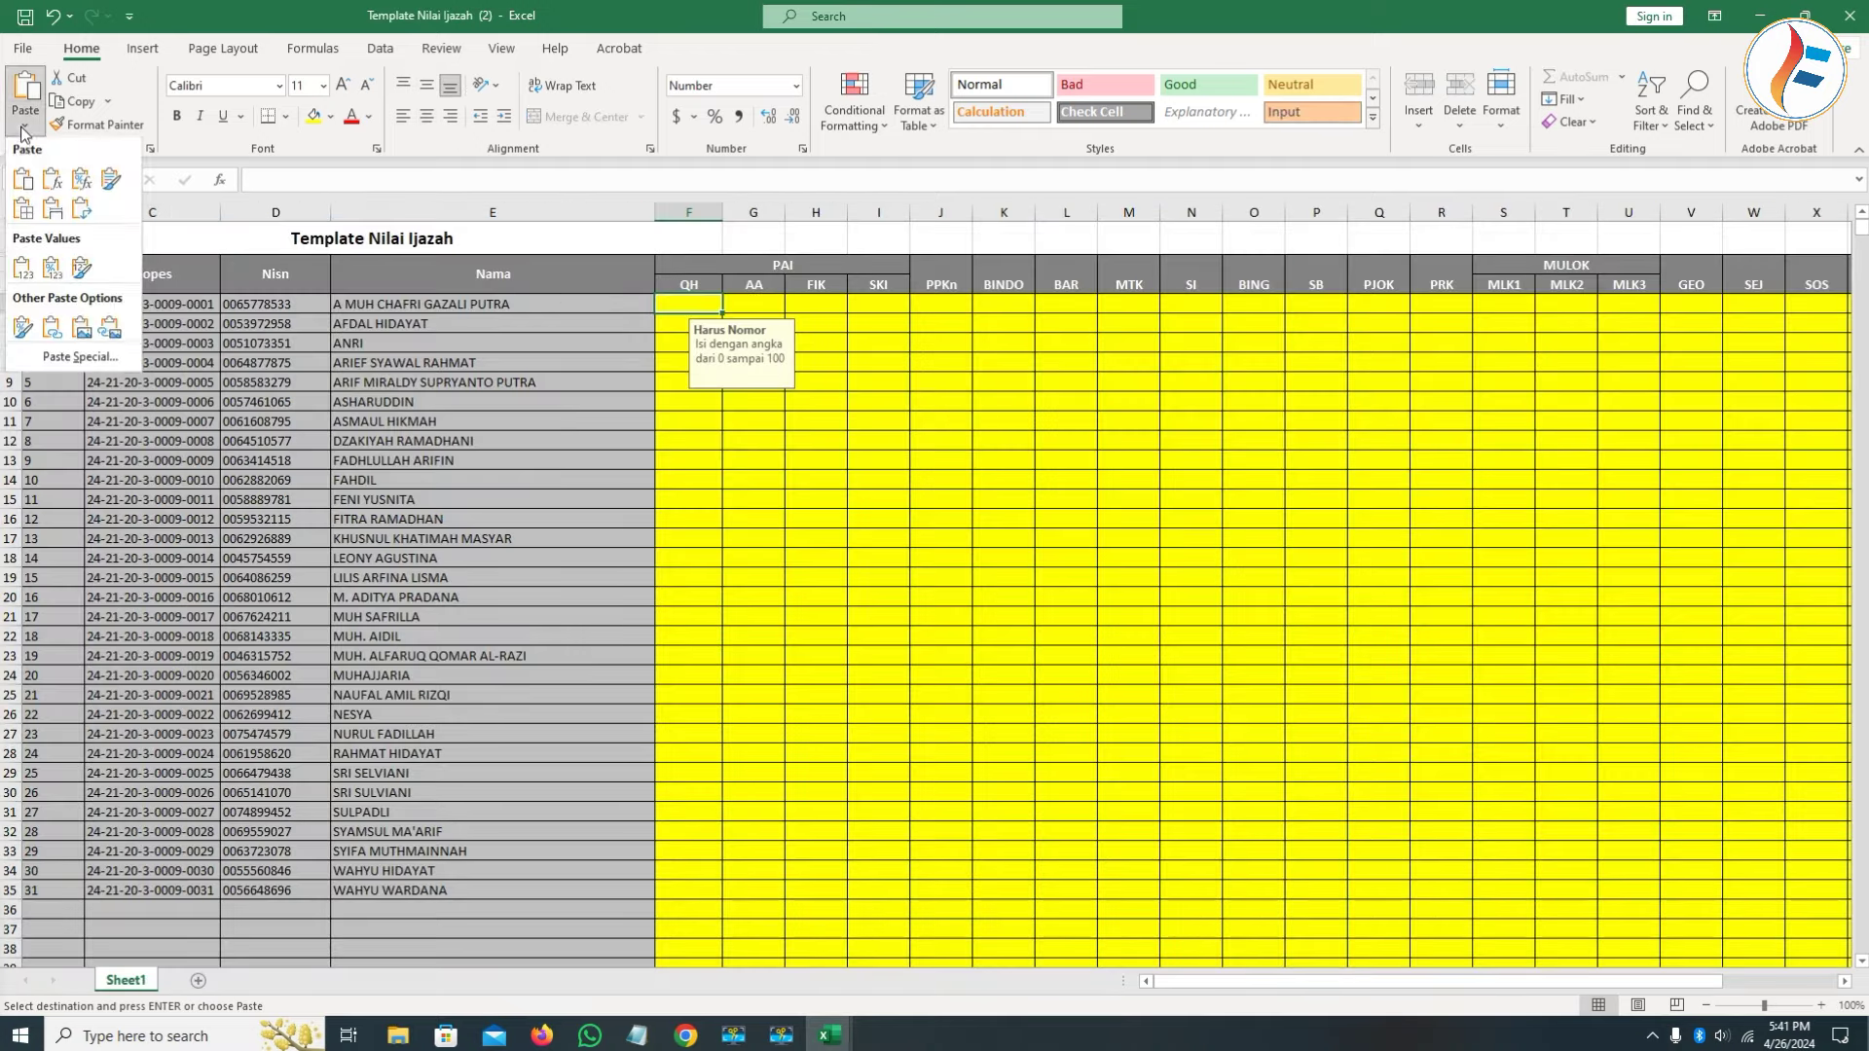
pyautogui.click(29, 273)
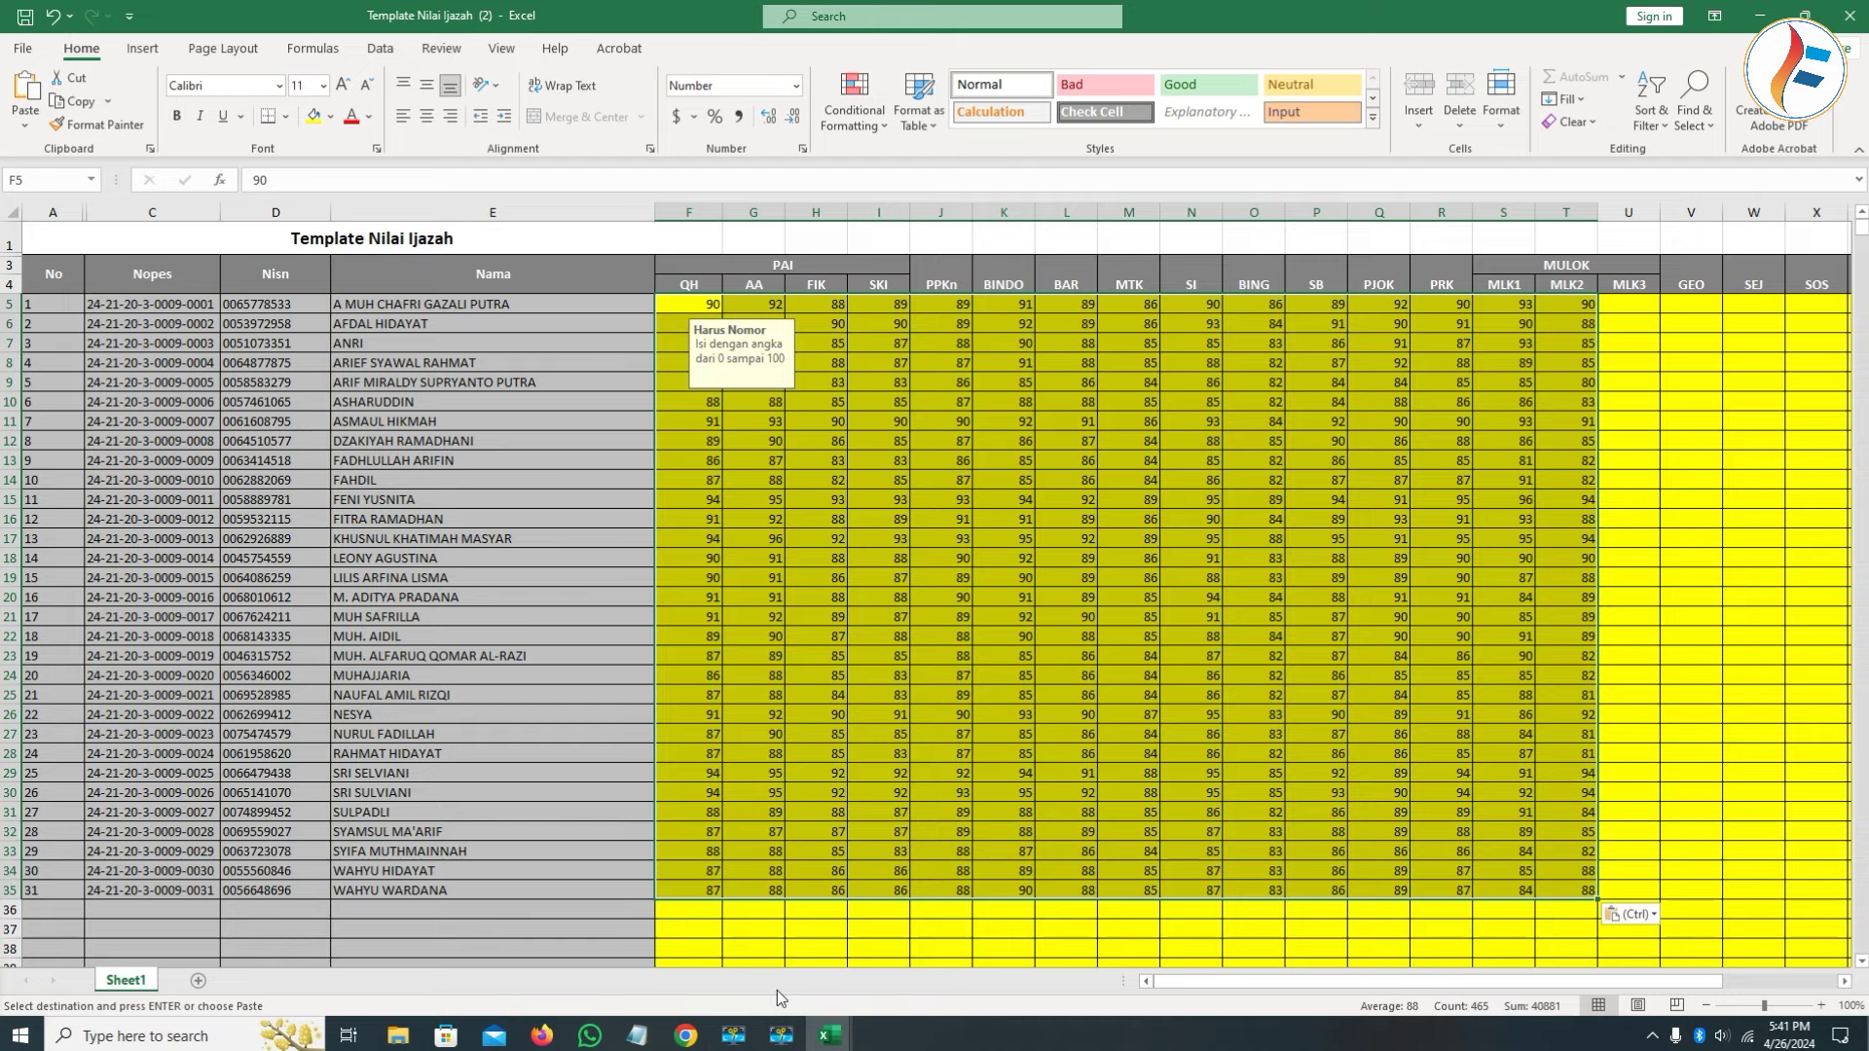
# Switch to PDUM, close the Upload Nilai Ijazah dialog, and open the printable diploma sheet of the NILAI IJAZAH MA 2024 workbook.
pyautogui.click(685, 1034)
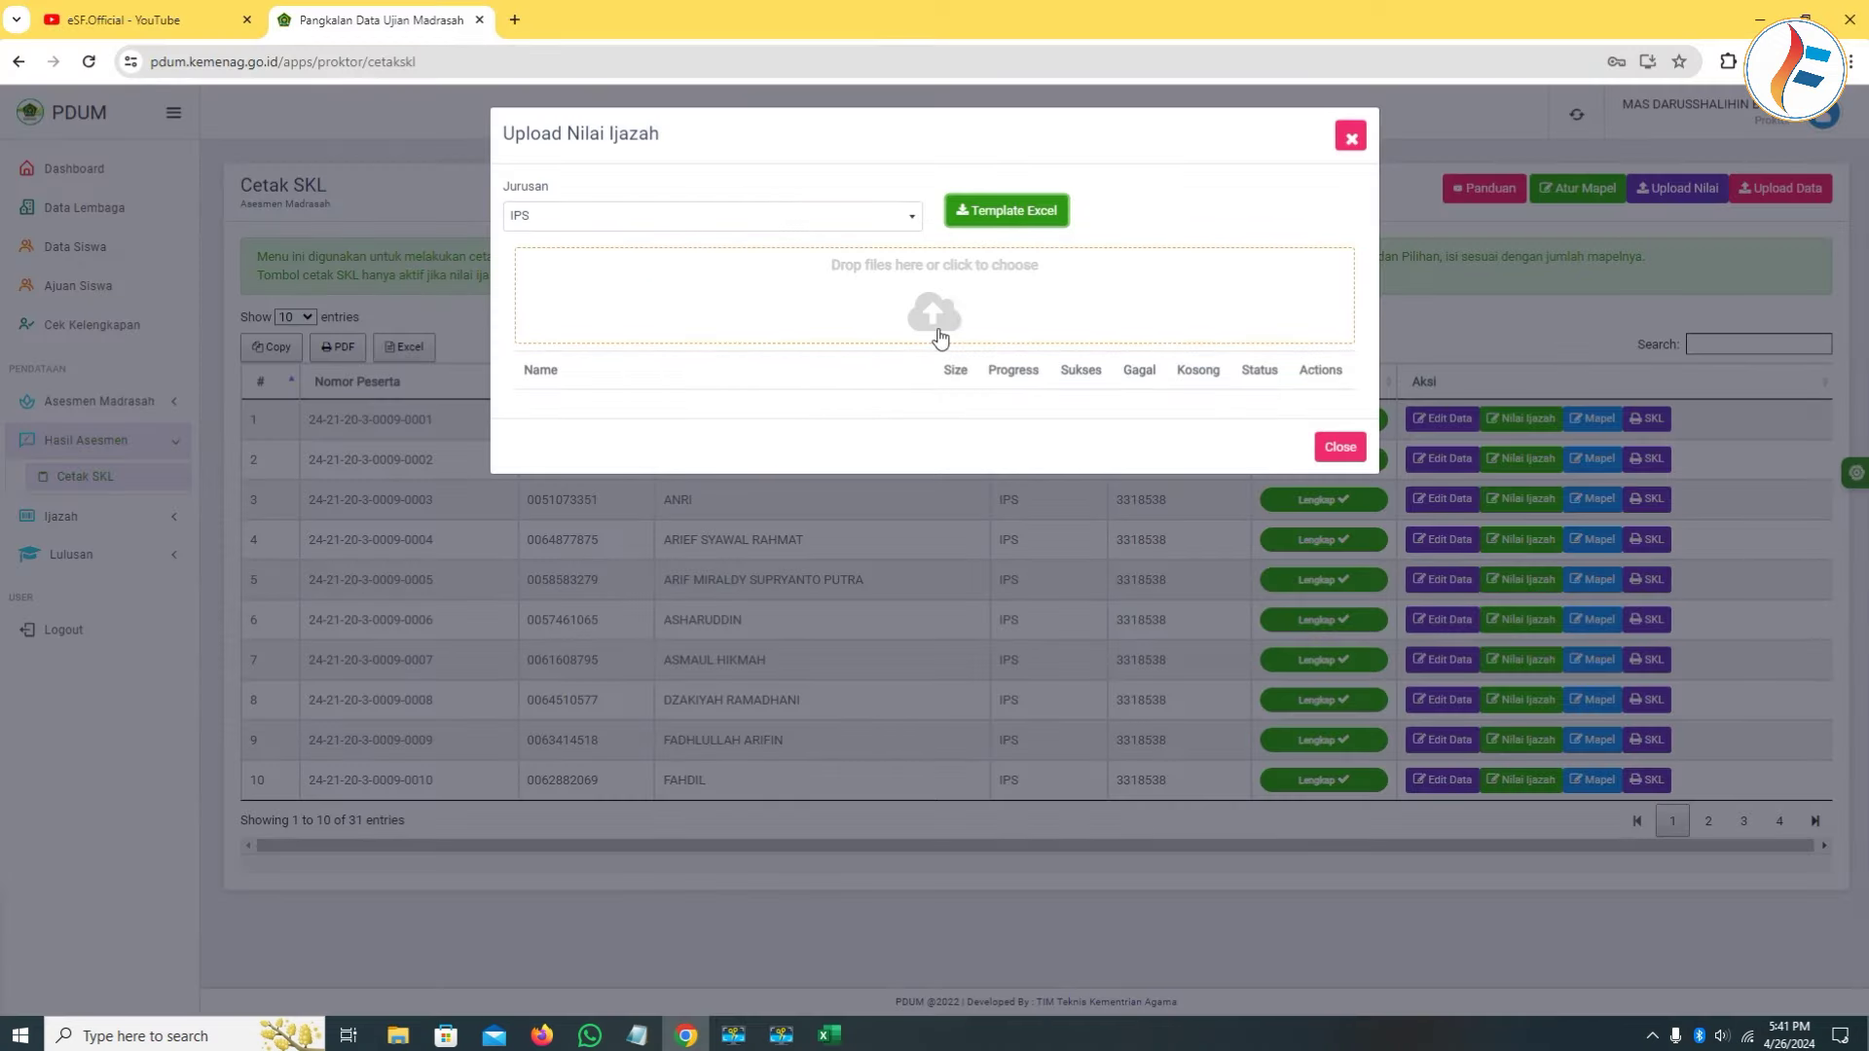
pyautogui.click(1352, 138)
pyautogui.moveTo(829, 1035)
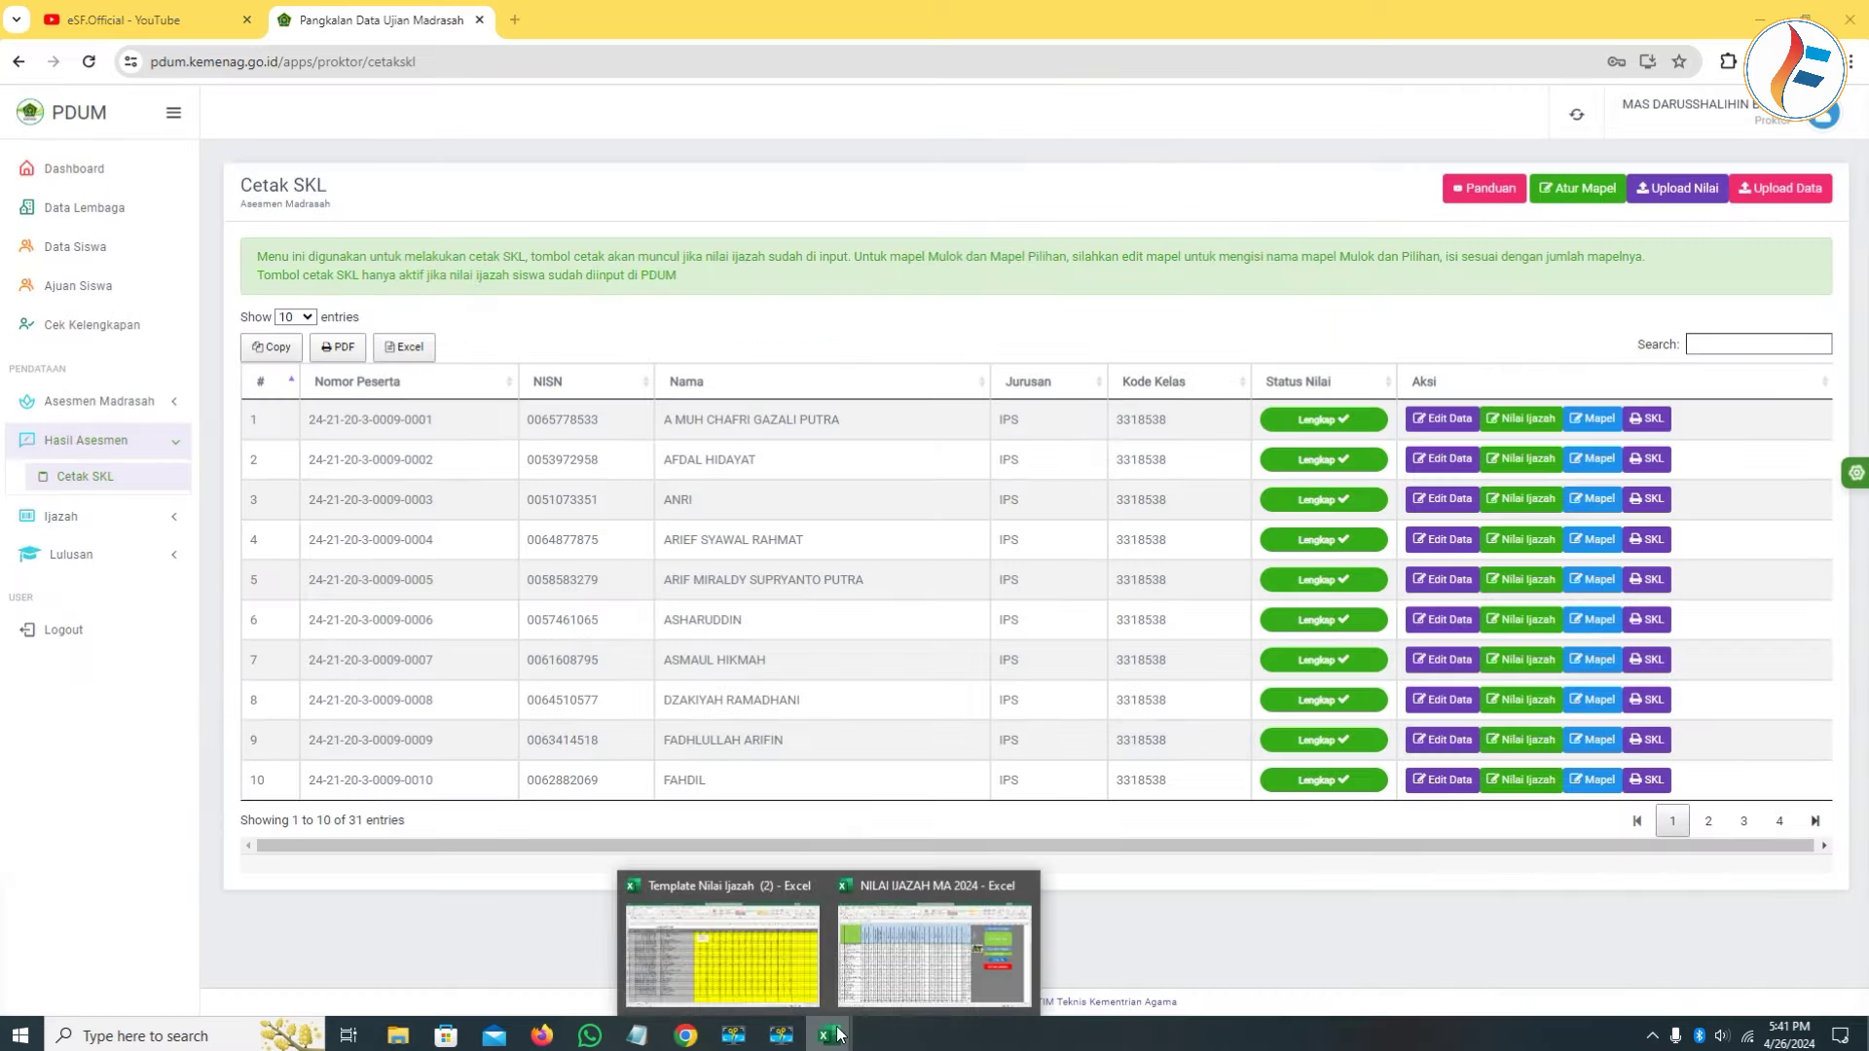
pyautogui.click(916, 959)
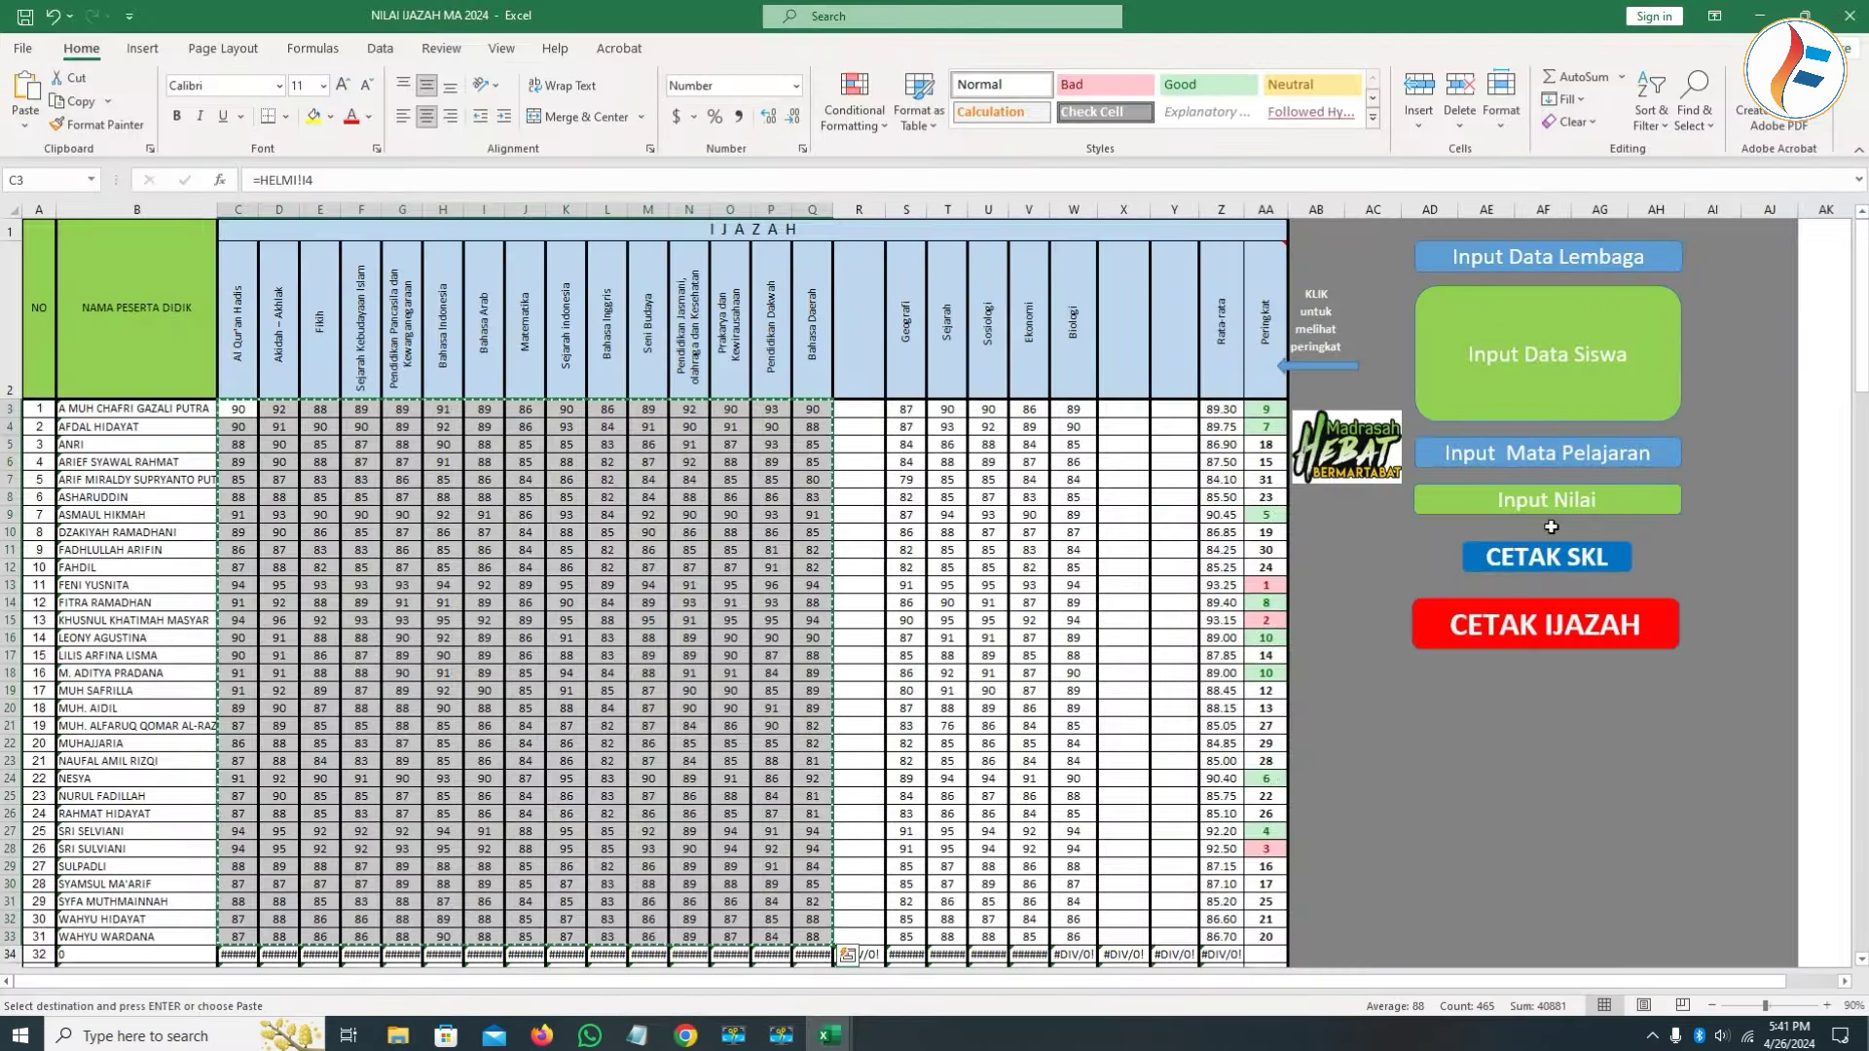
pyautogui.click(1558, 623)
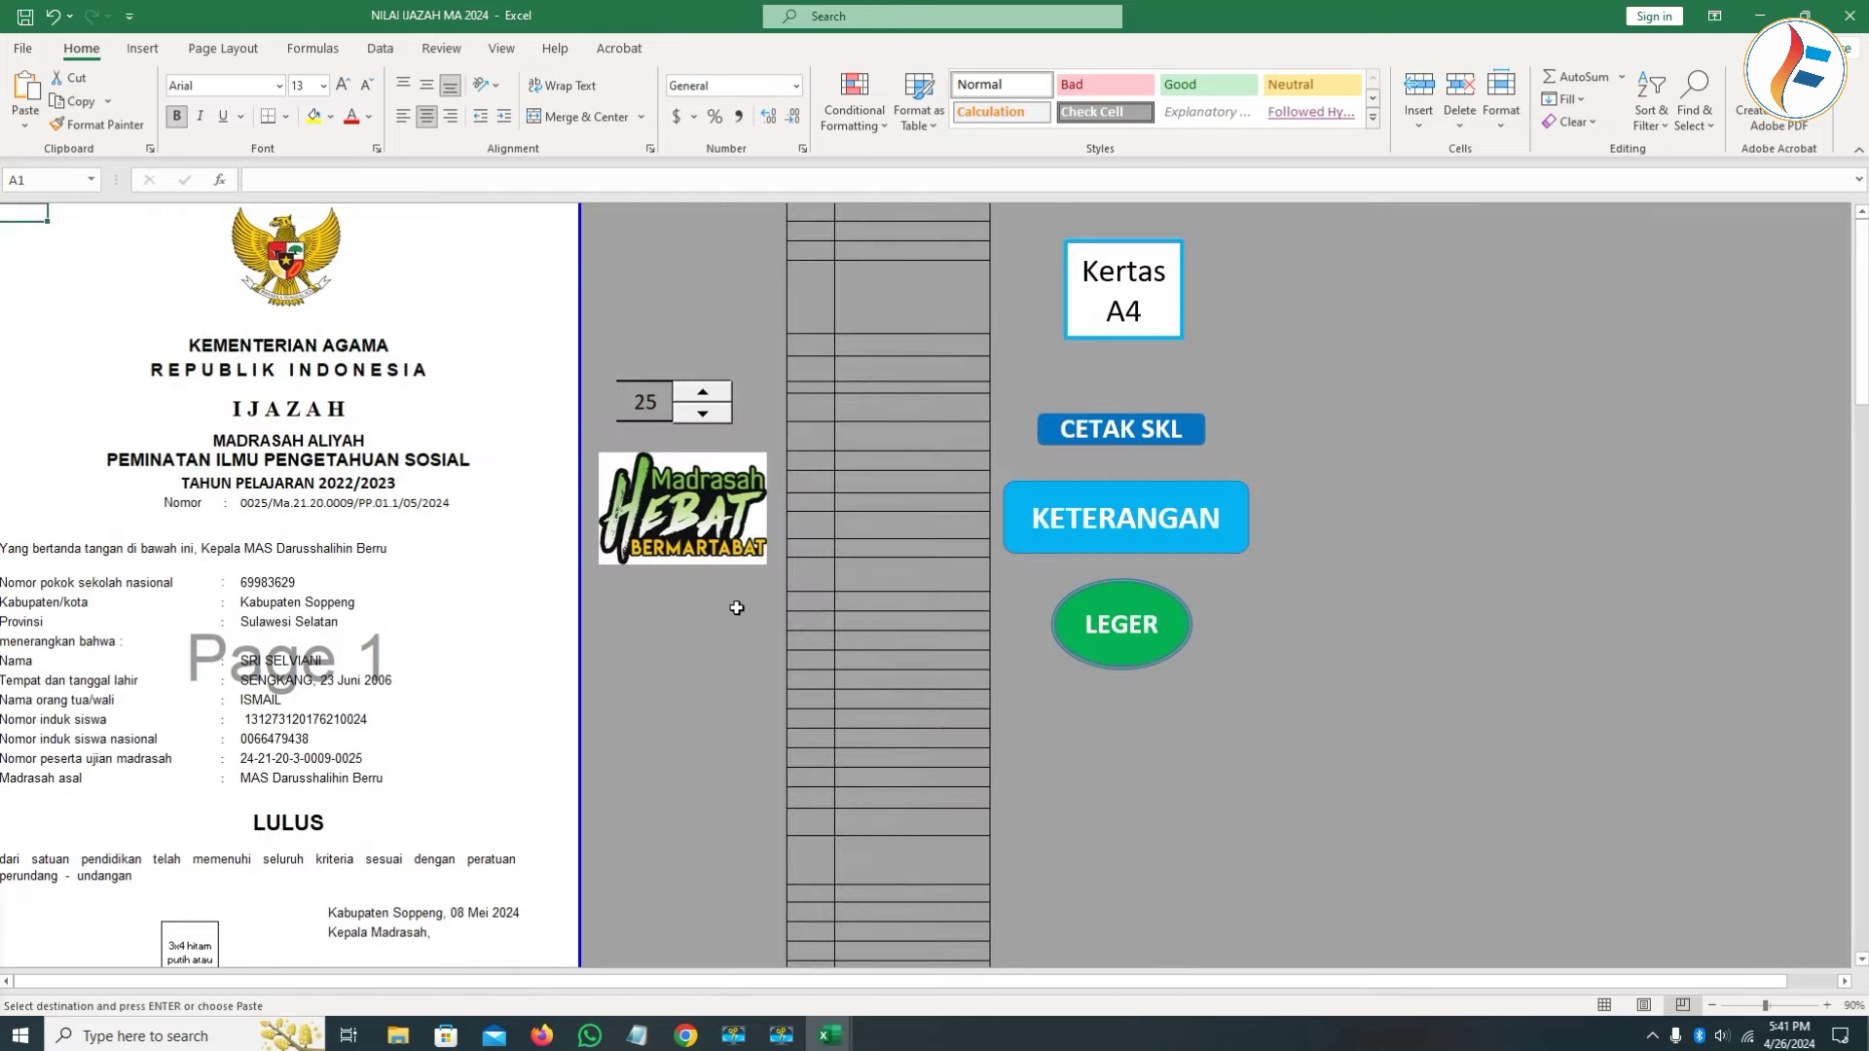
# Examine both pages of the printable diploma and check the formula of the Rata-Rata grade.
pyautogui.scroll(-5, 234, 672)
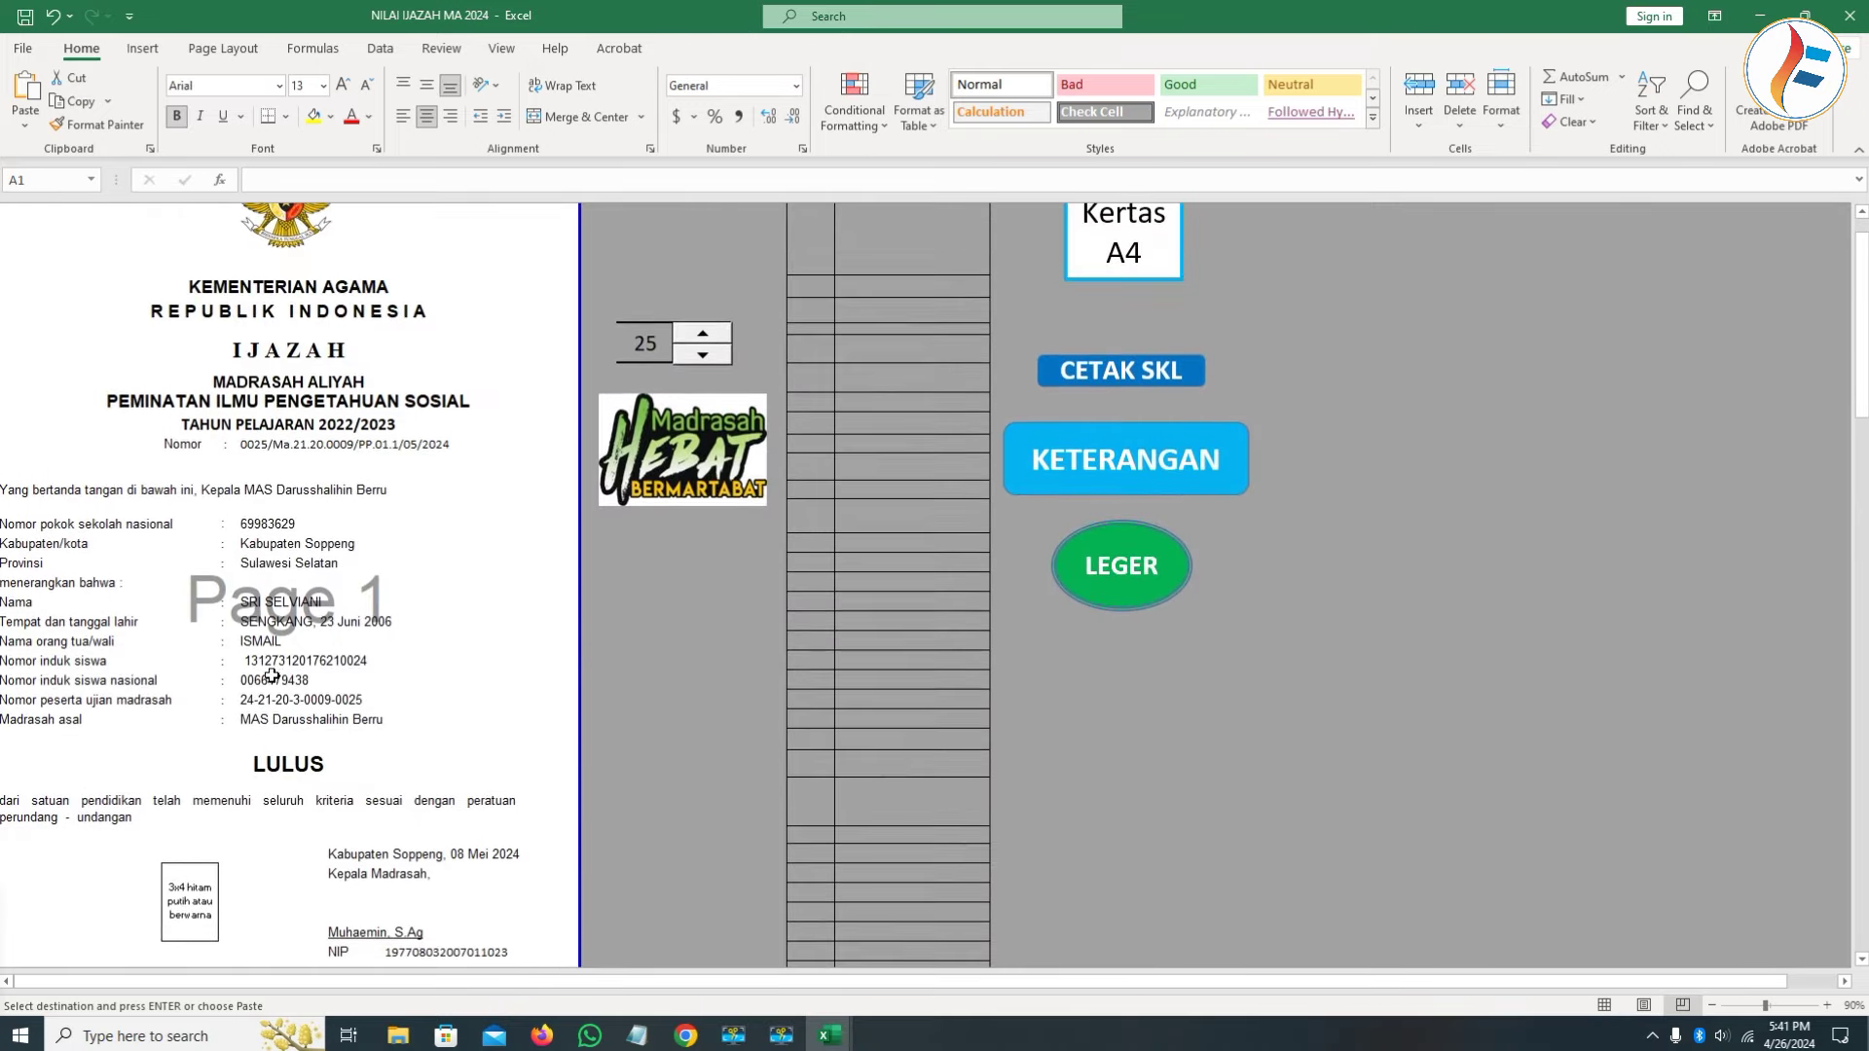
pyautogui.scroll(5, 280, 677)
pyautogui.scroll(-9, 280, 676)
pyautogui.scroll(-8, 320, 711)
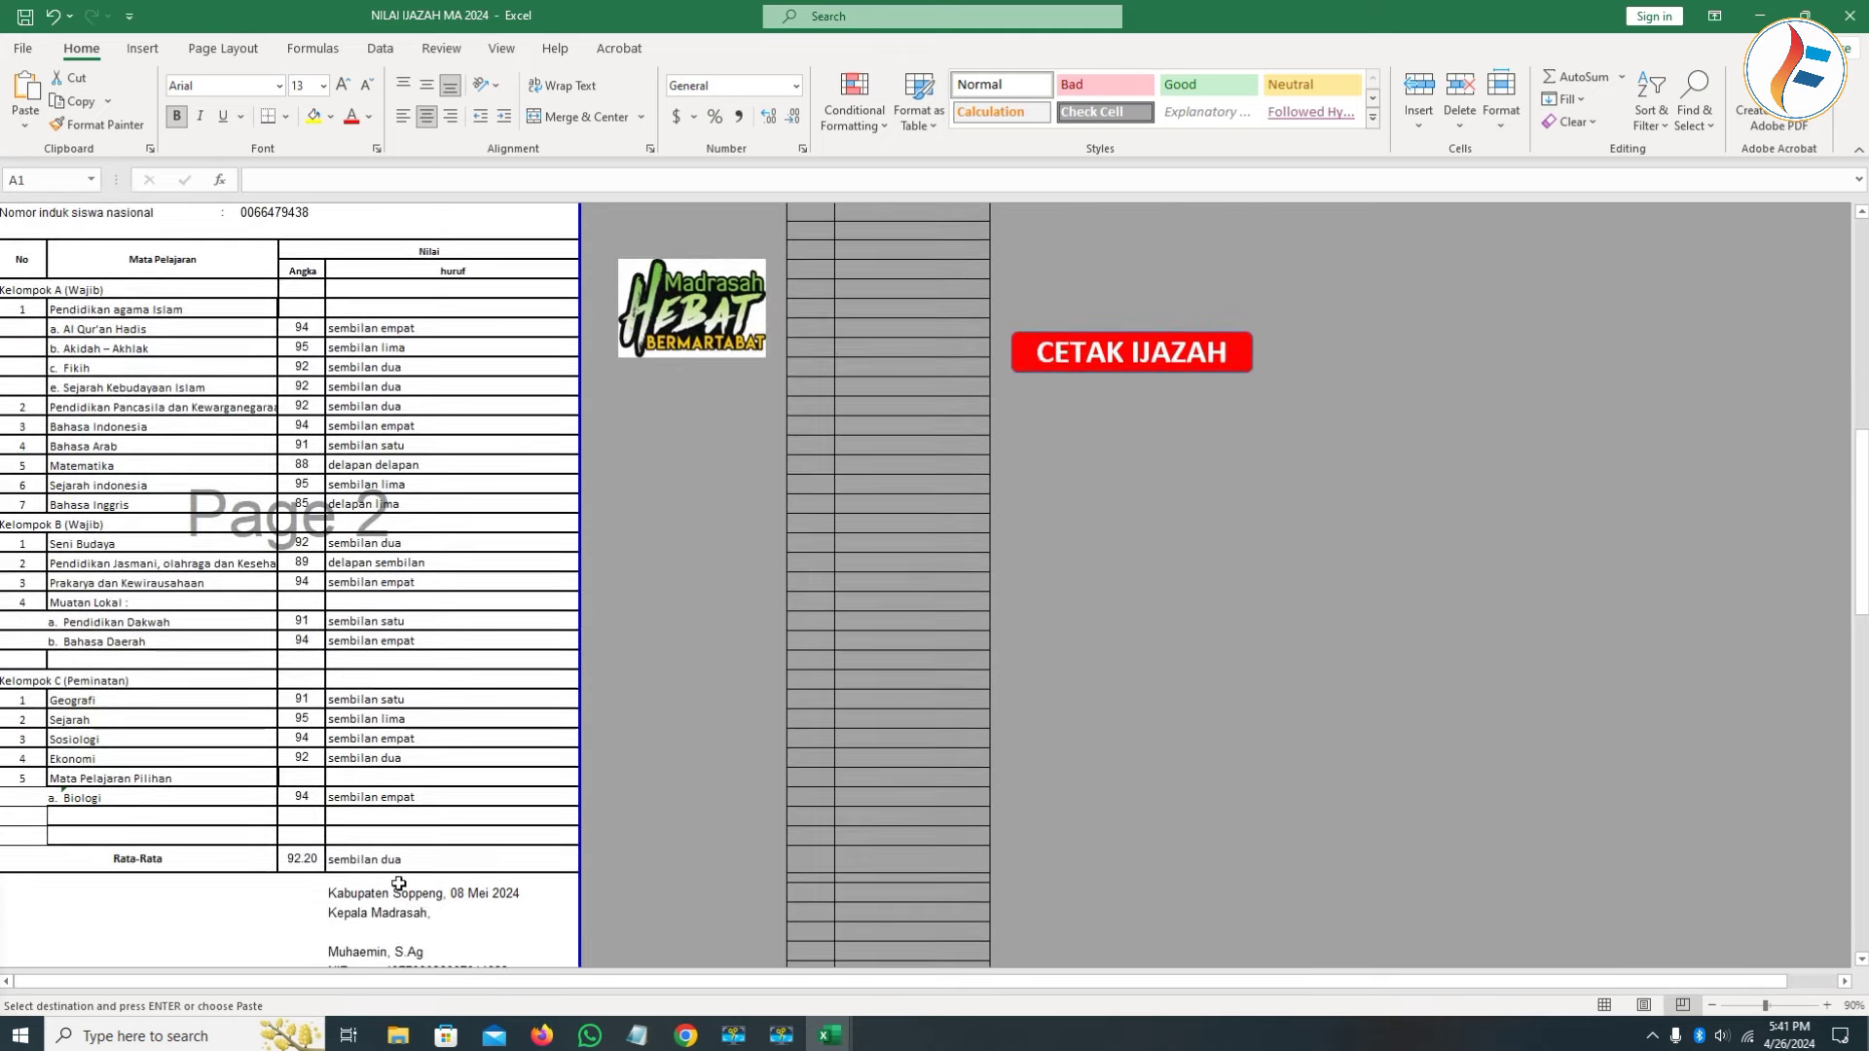
pyautogui.click(351, 864)
pyautogui.click(306, 862)
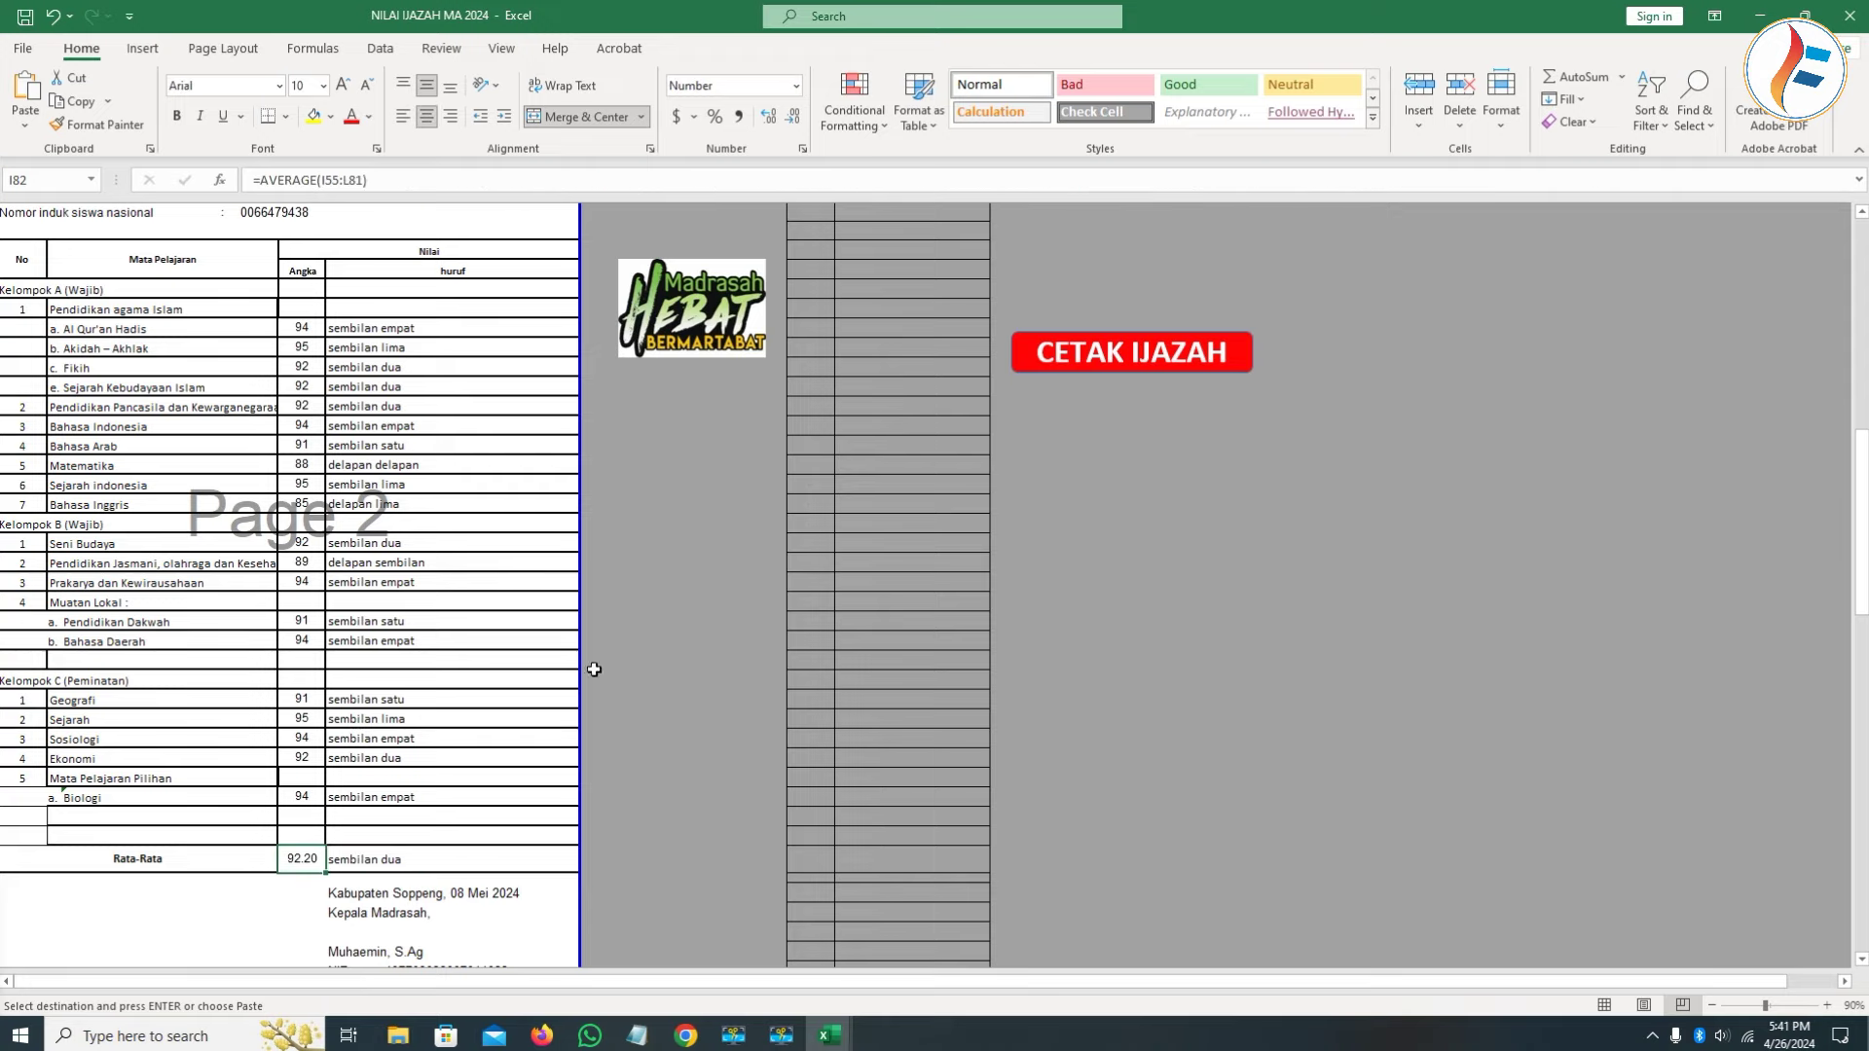
# Switch to PDUM, download the Excel template for the SKL data upload, and open it in Excel with editing enabled.
pyautogui.click(685, 1035)
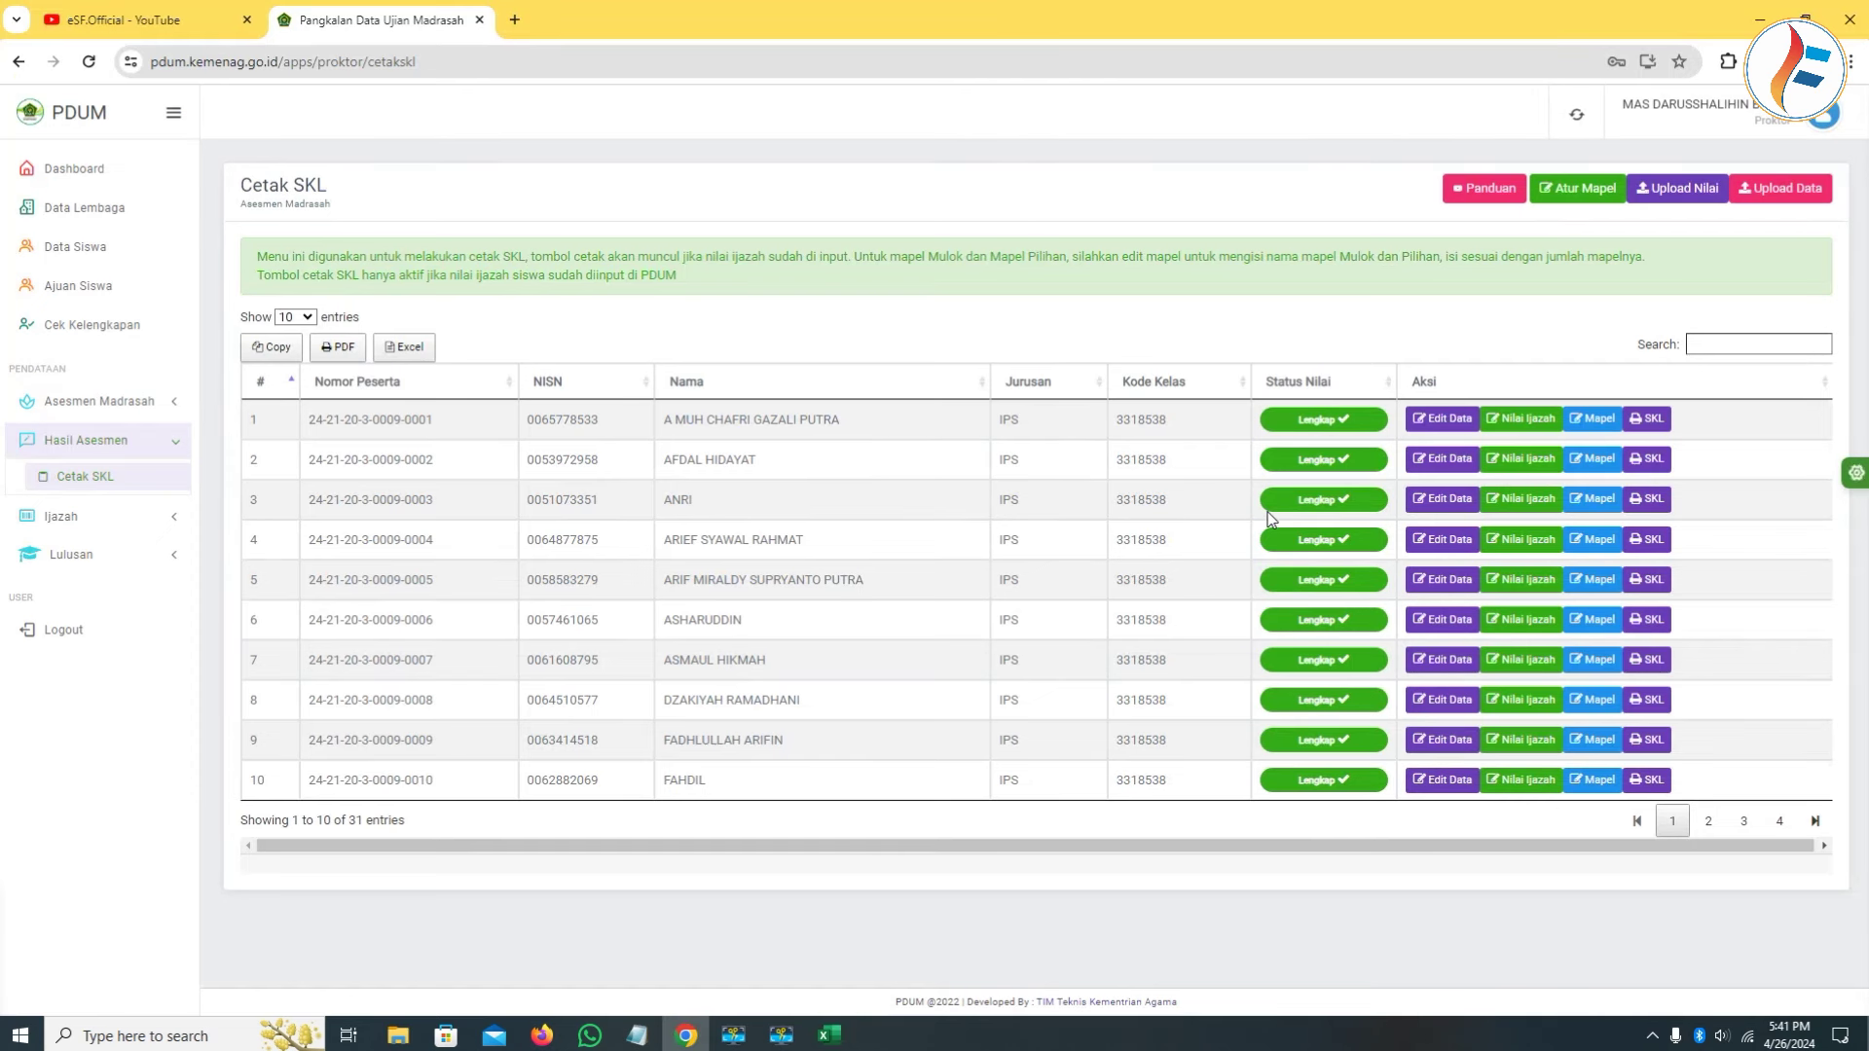
pyautogui.click(1780, 188)
pyautogui.click(1256, 146)
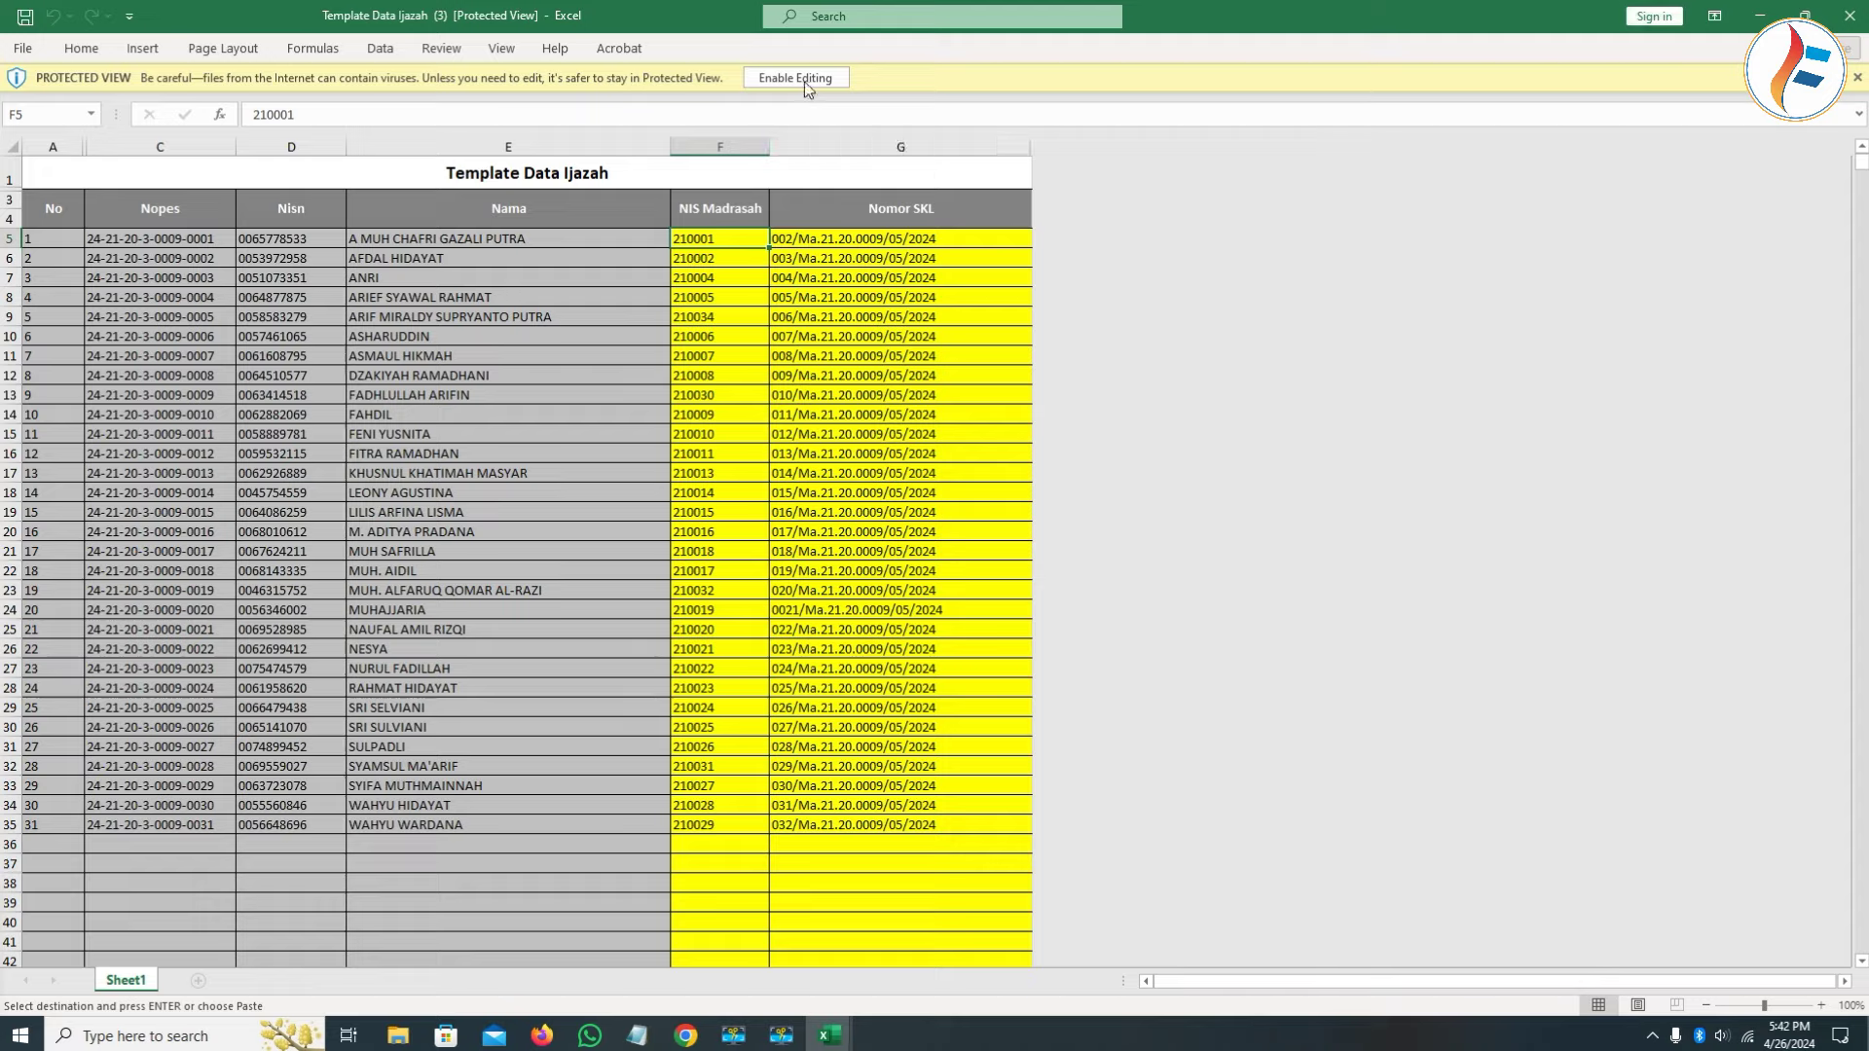
pyautogui.hotkey('ctrl', 'c')
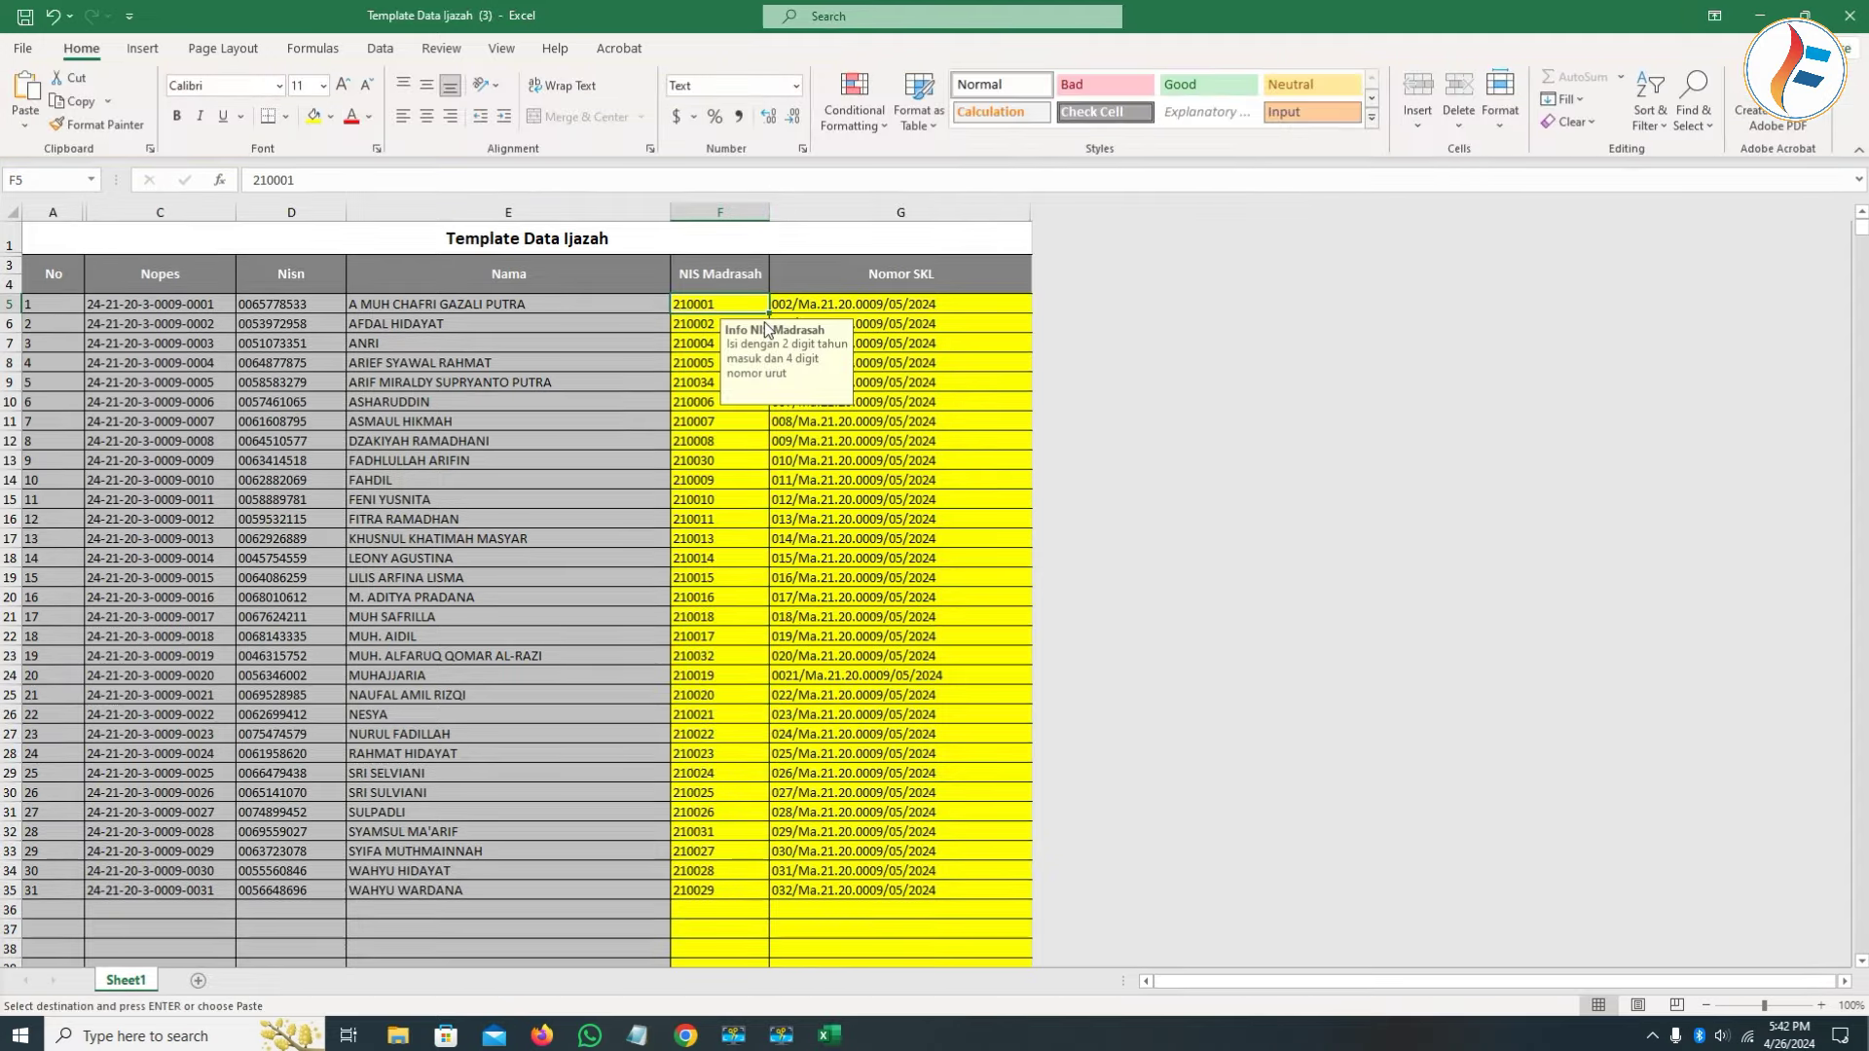
# Examine the NIS Madrasah and Nomor SKL columns of the Template Data Ijazah, including their fill-in hints.
pyautogui.click(889, 294)
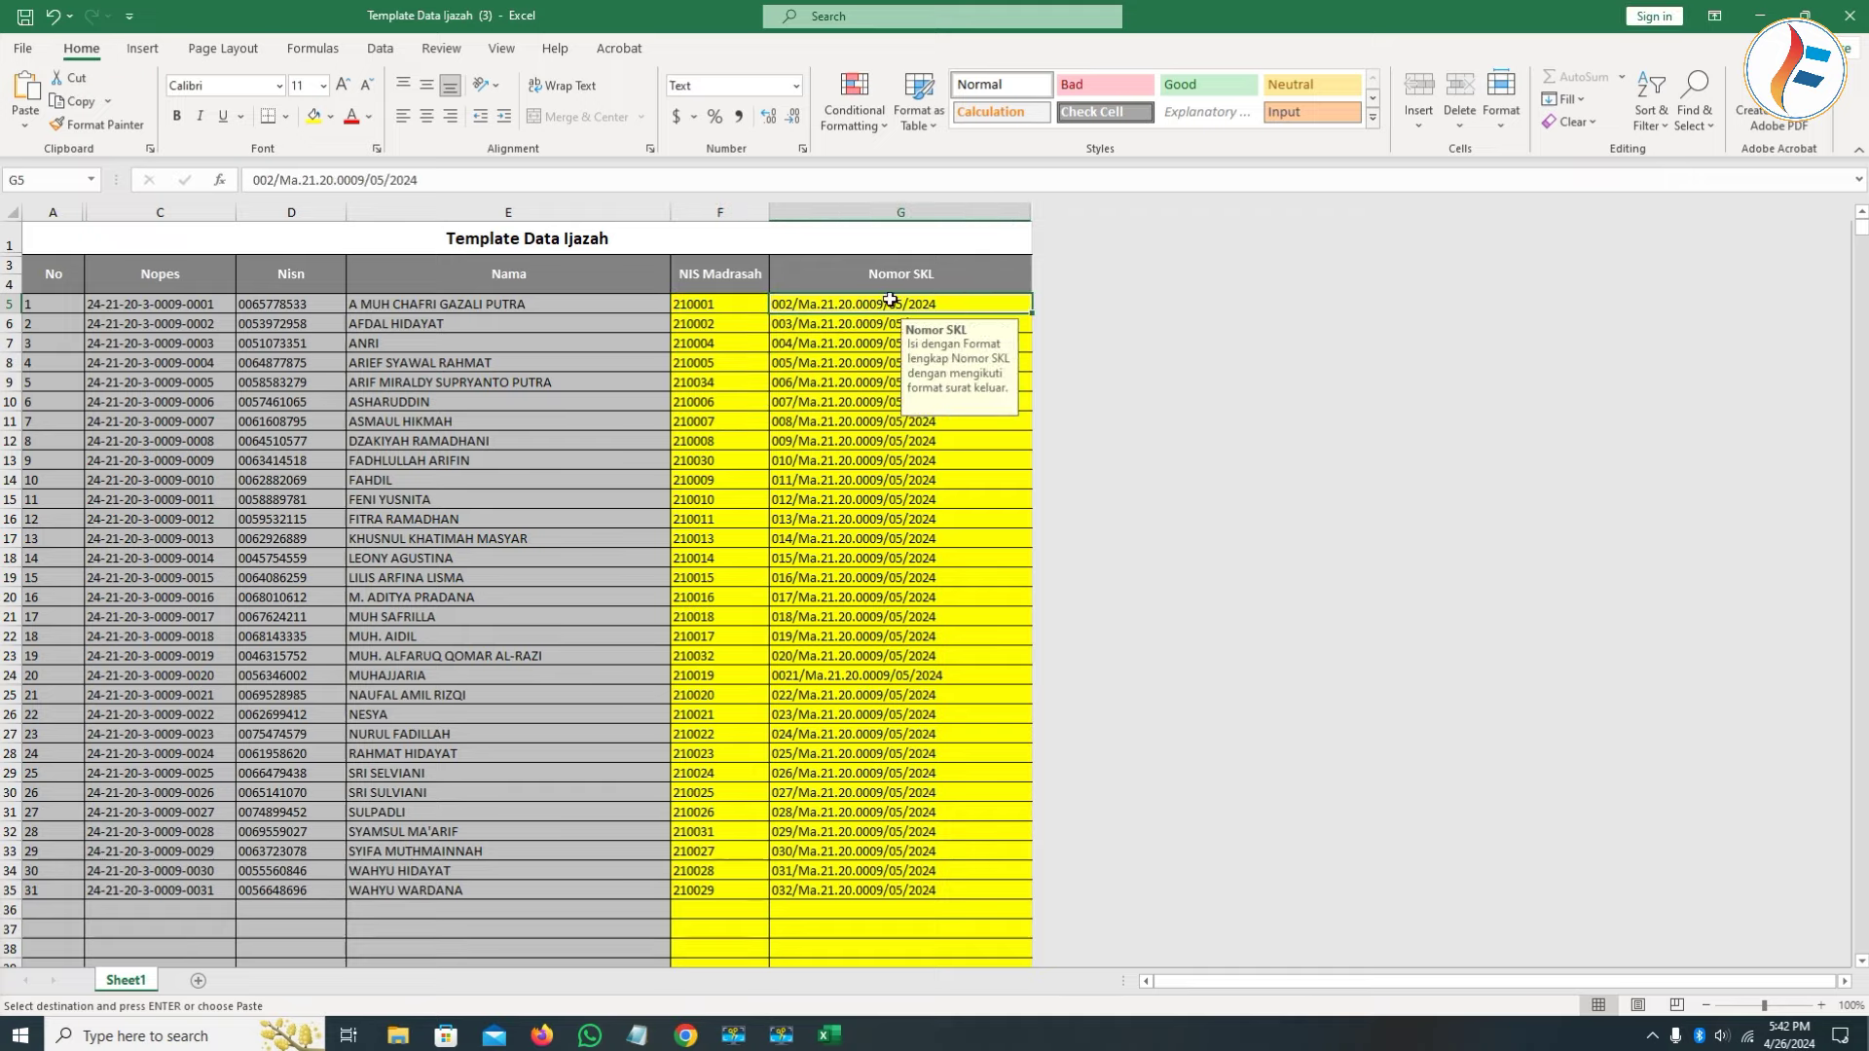
pyautogui.scroll(-6, 886, 331)
pyautogui.scroll(6, 884, 376)
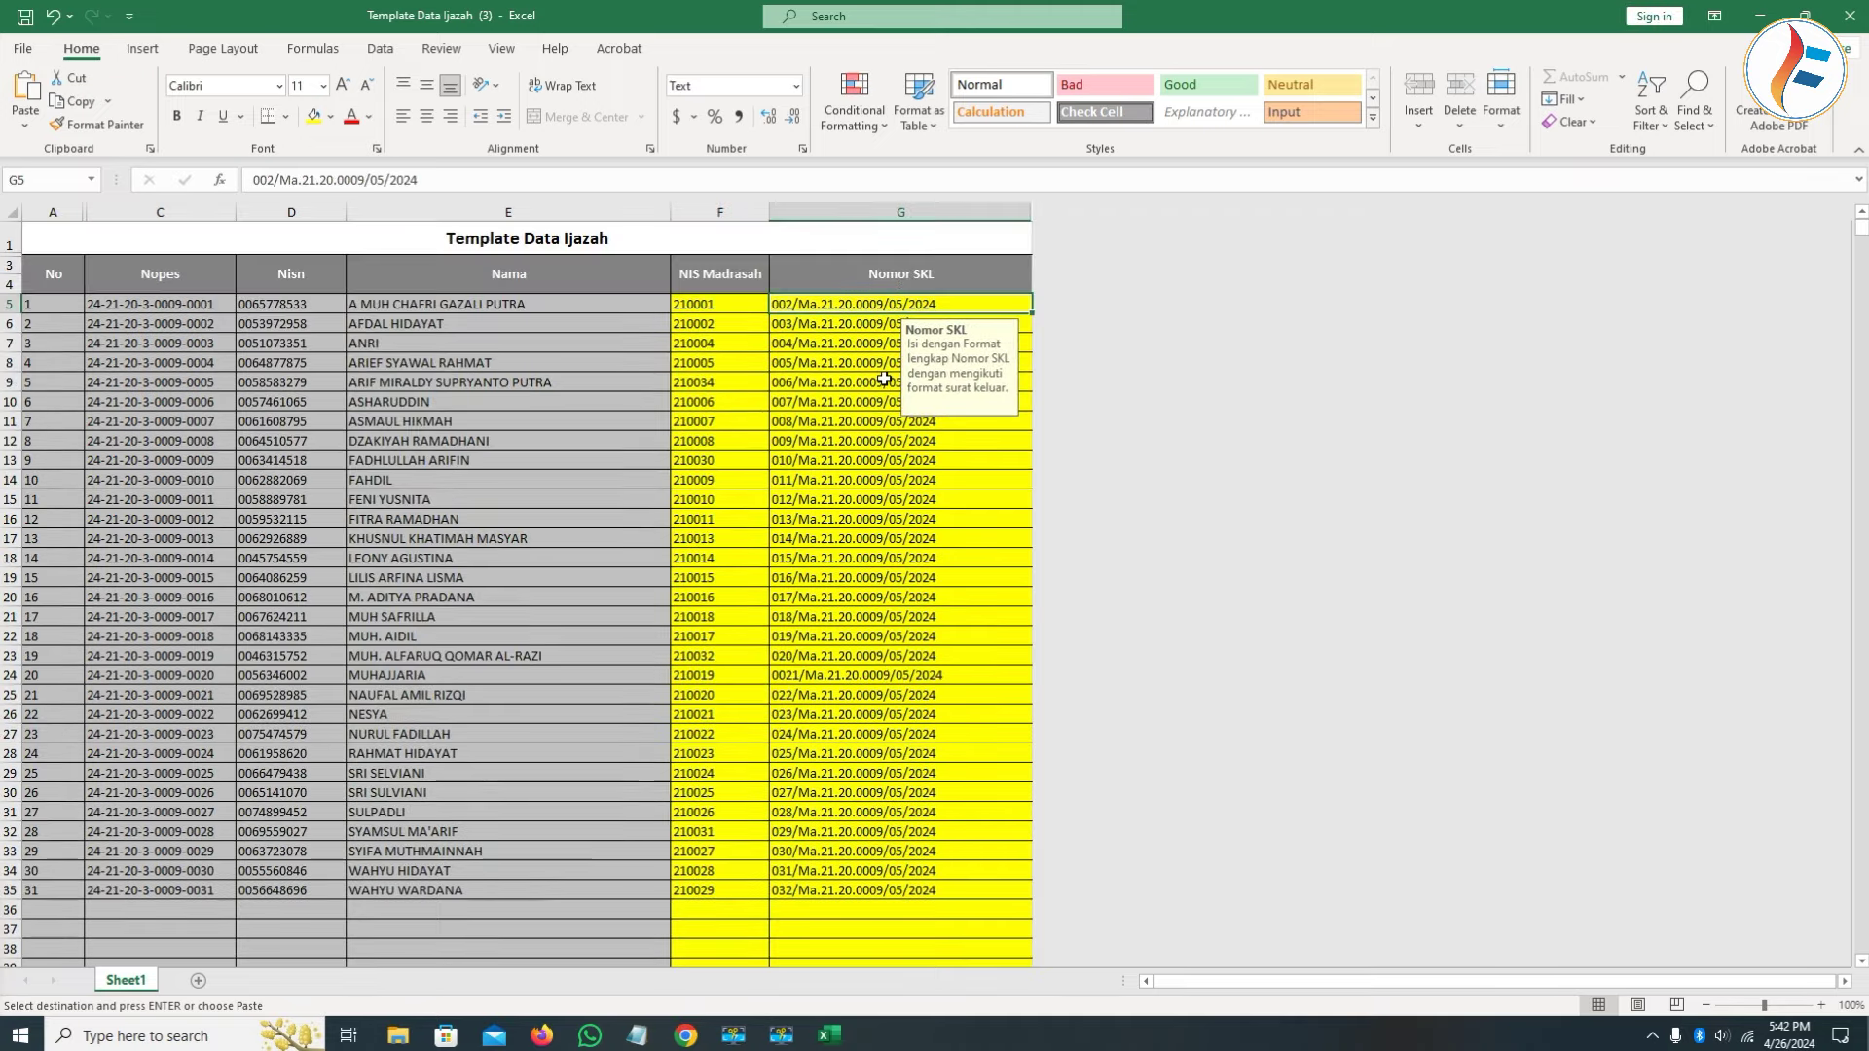
pyautogui.click(731, 381)
pyautogui.scroll(-3, 856, 701)
pyautogui.scroll(3, 855, 696)
# Return to PDUM, close the Upload Data SKL dialog, and open the first student's SKL to check its issue date.
pyautogui.click(686, 1035)
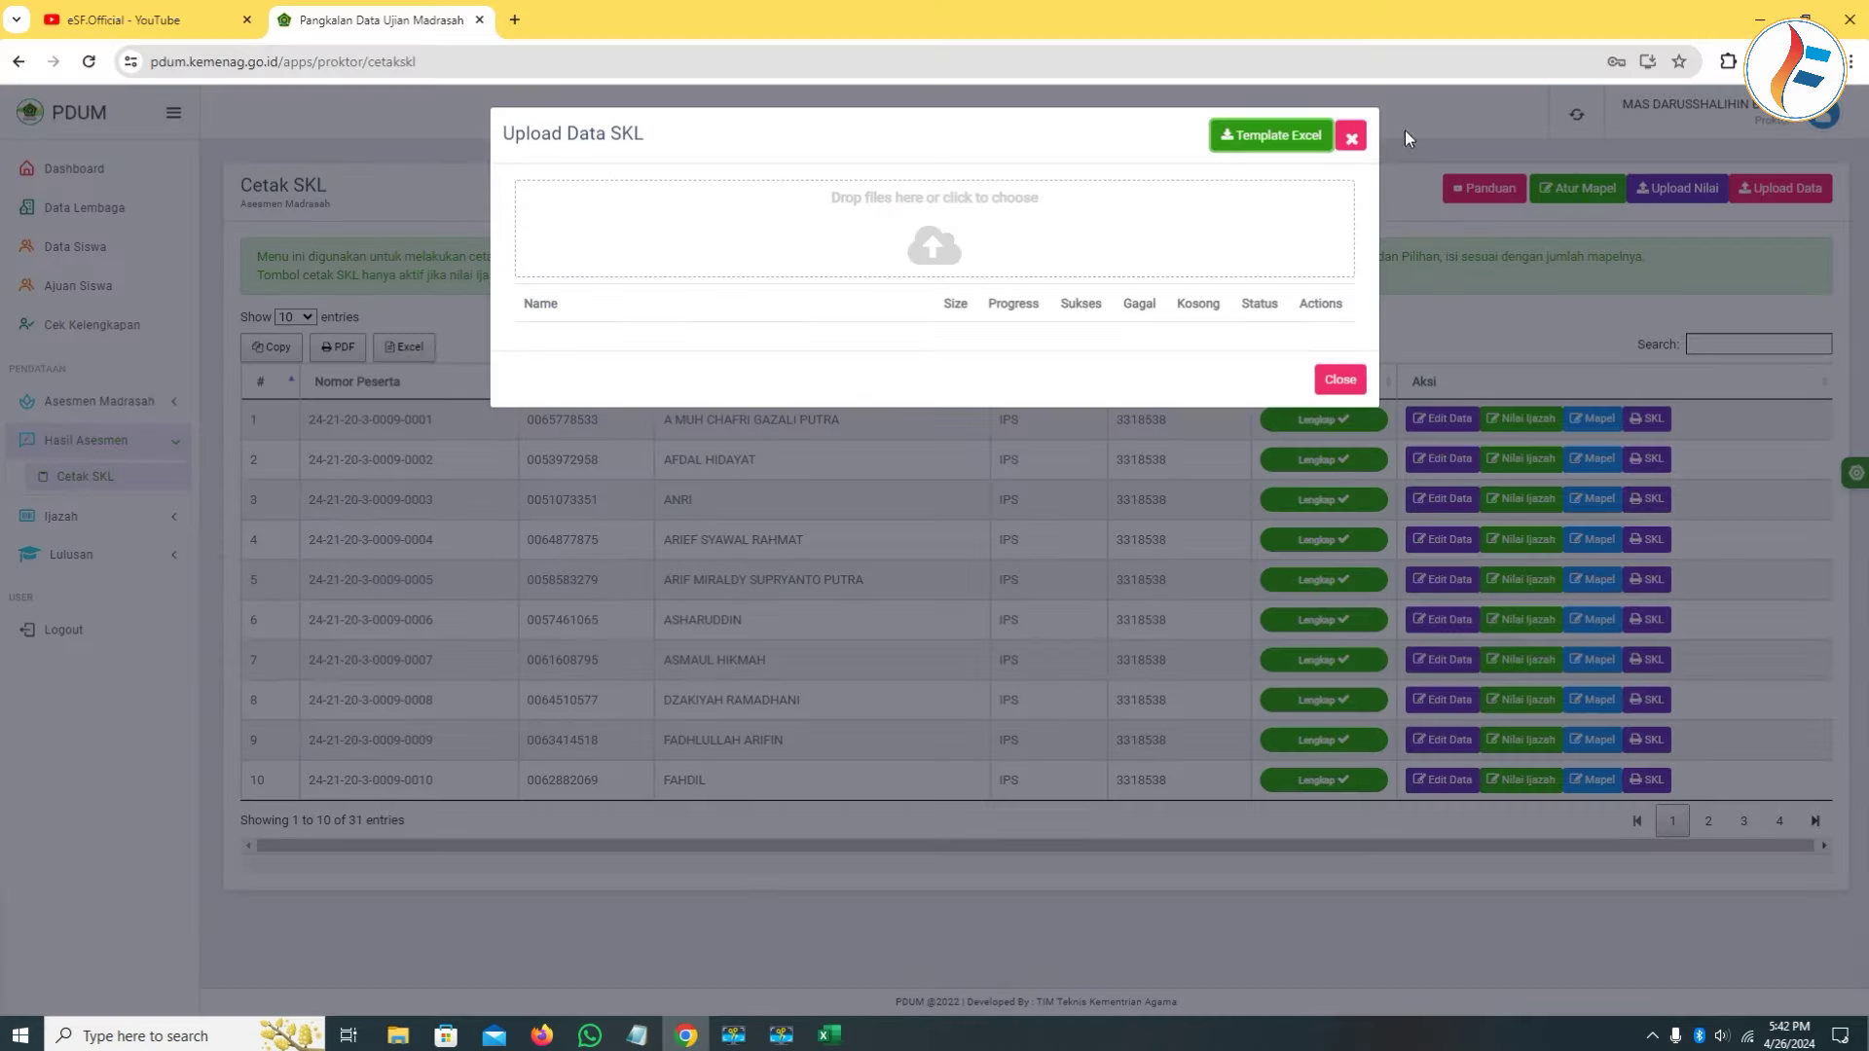
pyautogui.press('Escape')
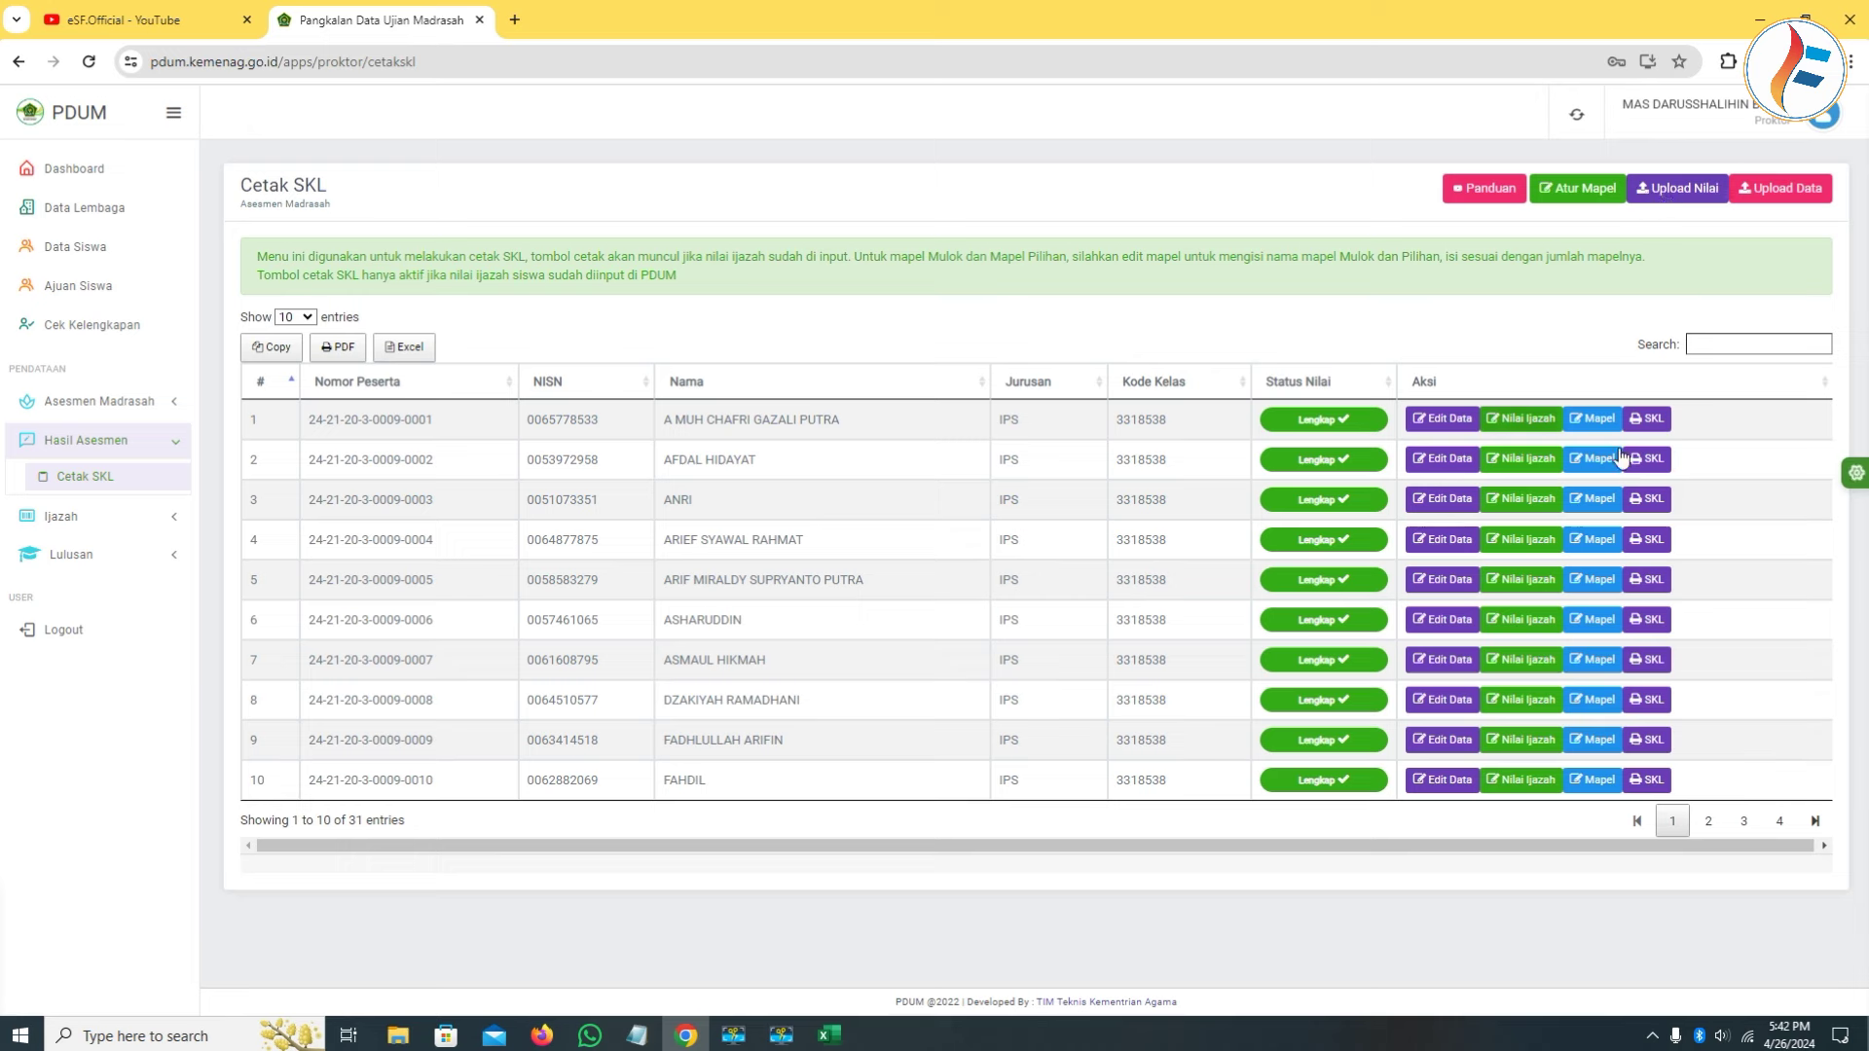
pyautogui.click(1645, 420)
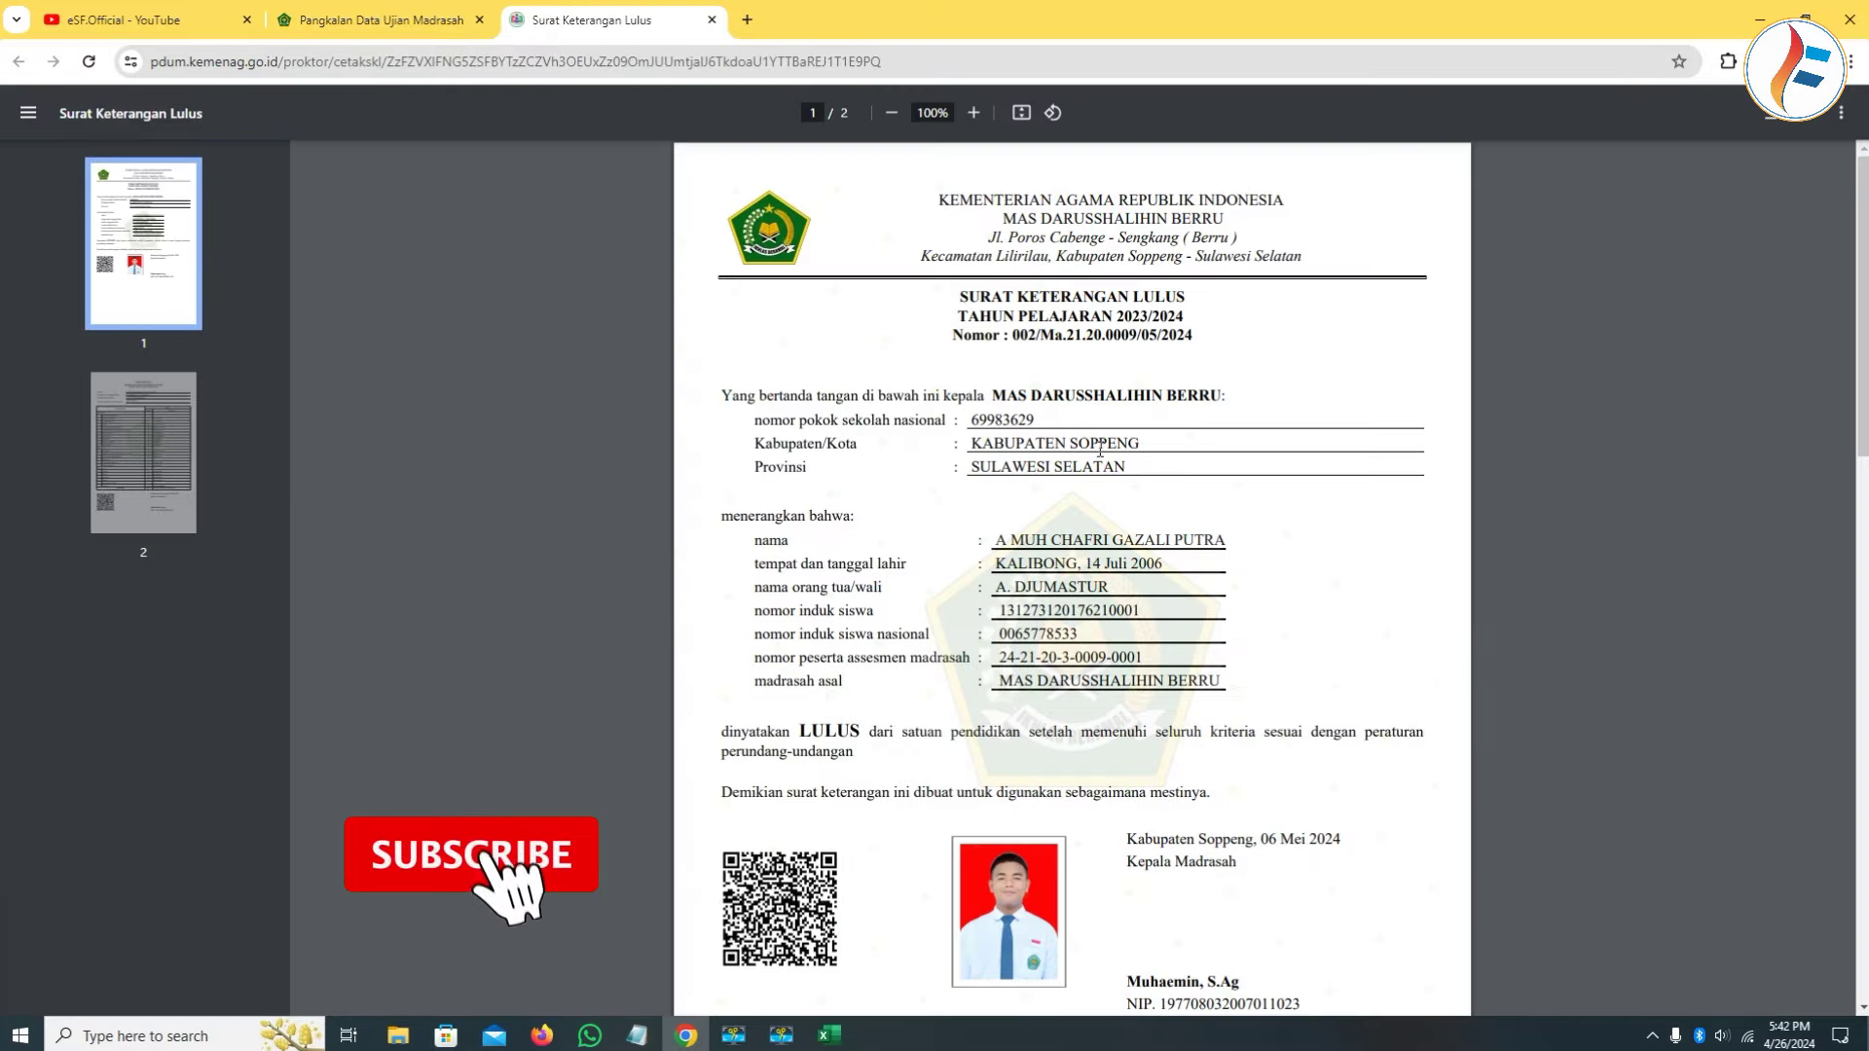
pyautogui.moveTo(1343, 839); pyautogui.dragTo(1264, 843)
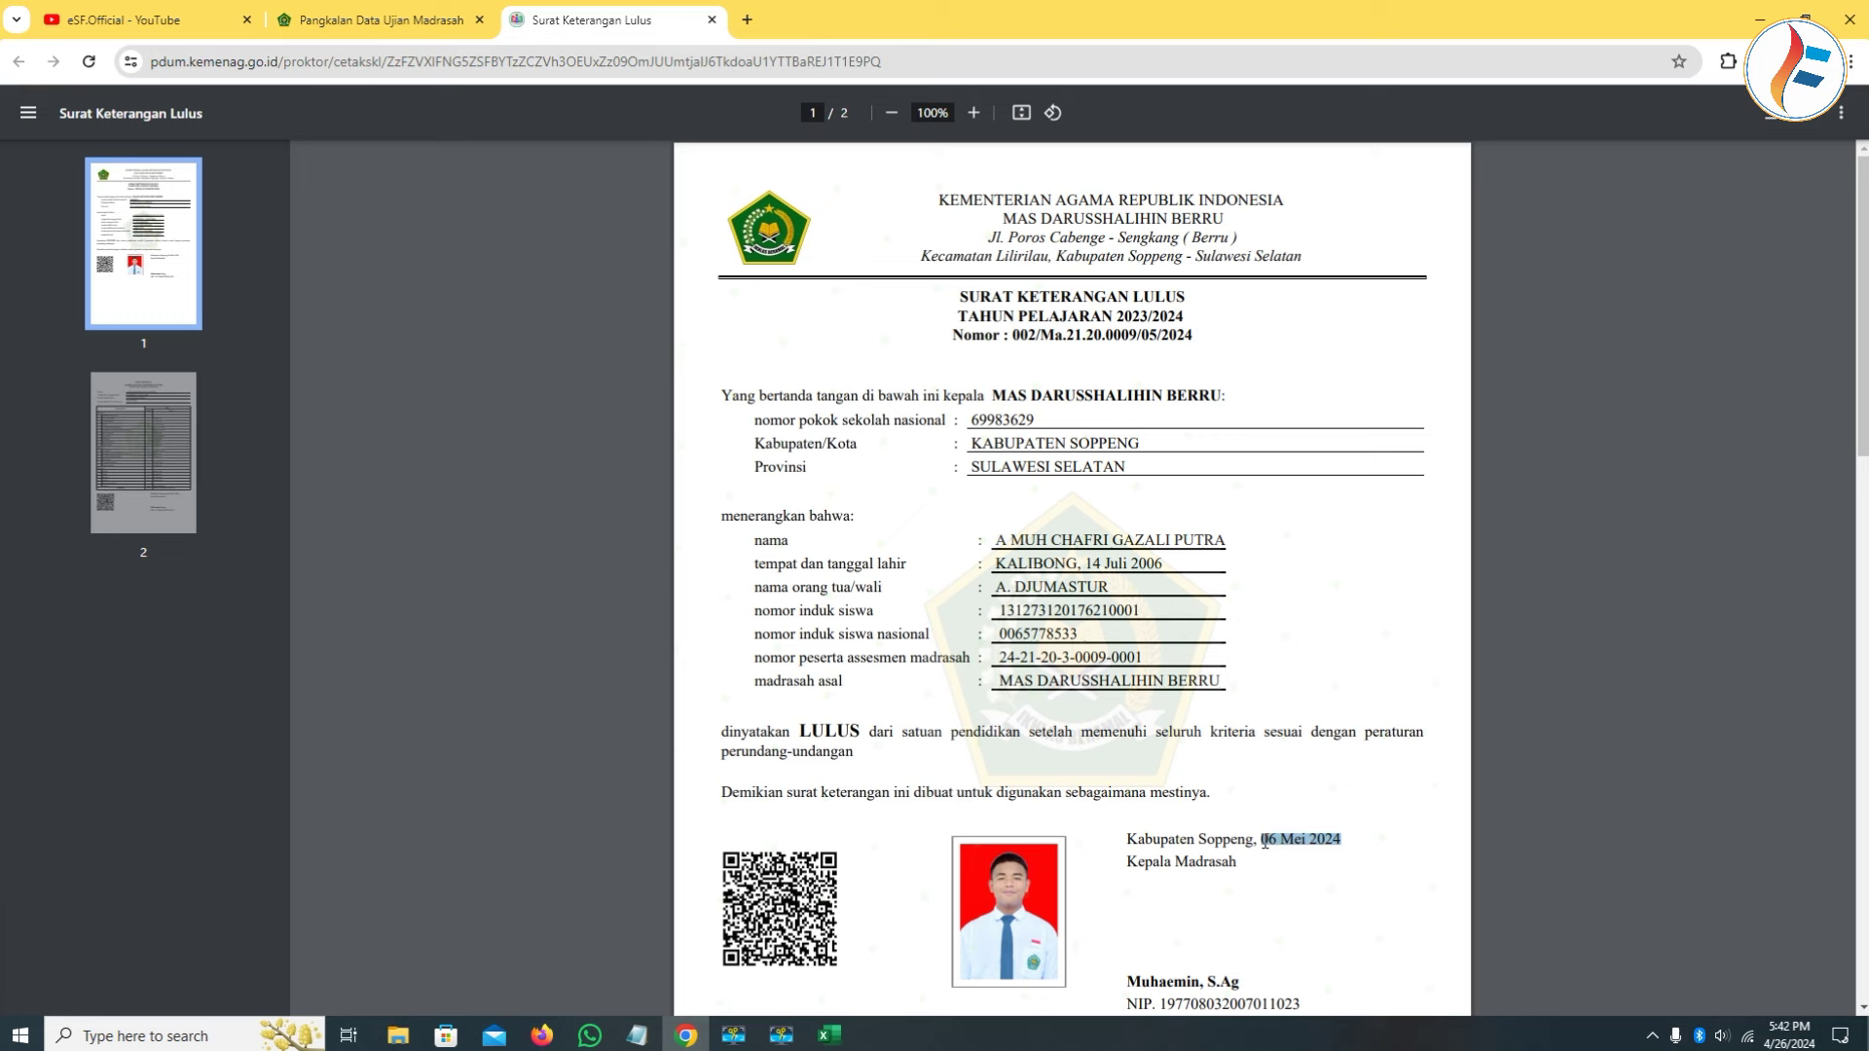
pyautogui.click(1087, 699)
# From PDUM's Status UM page, generate the Surat Pernyataan, review its student and diploma form counts, and close it.
pyautogui.click(389, 28)
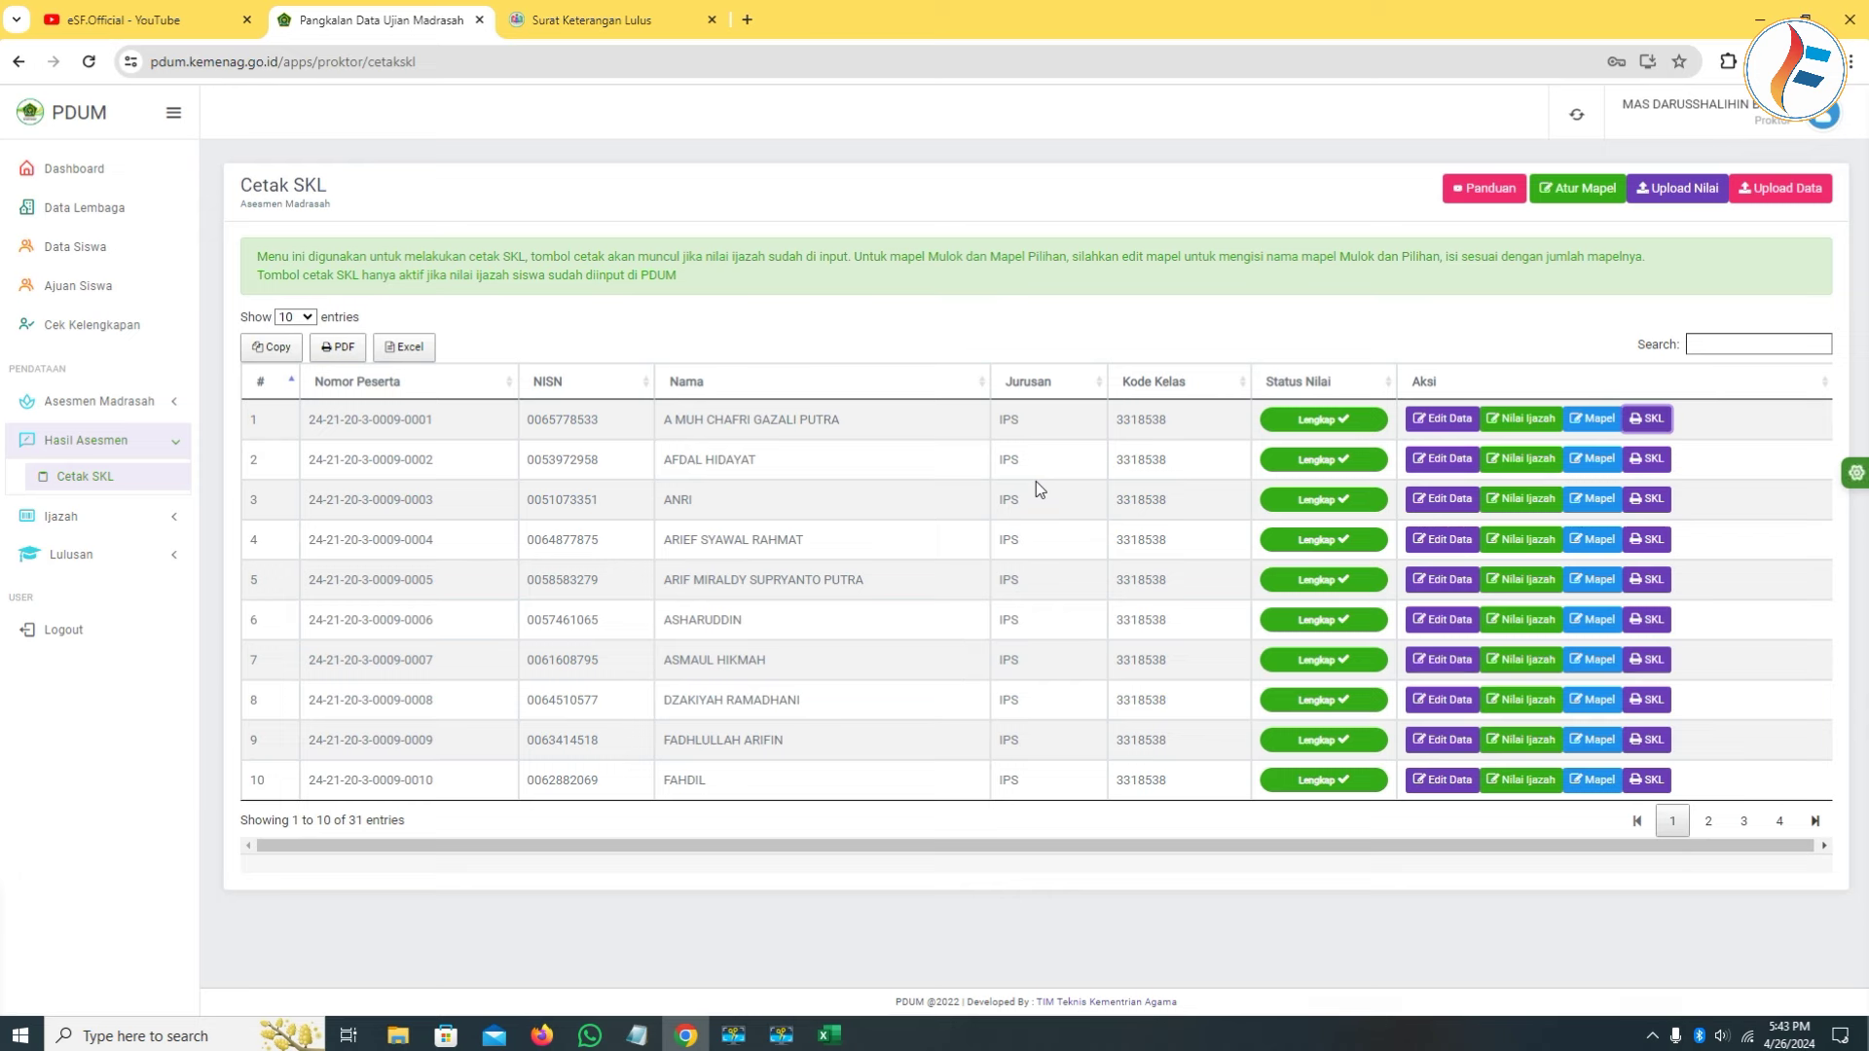
pyautogui.click(144, 409)
pyautogui.click(97, 529)
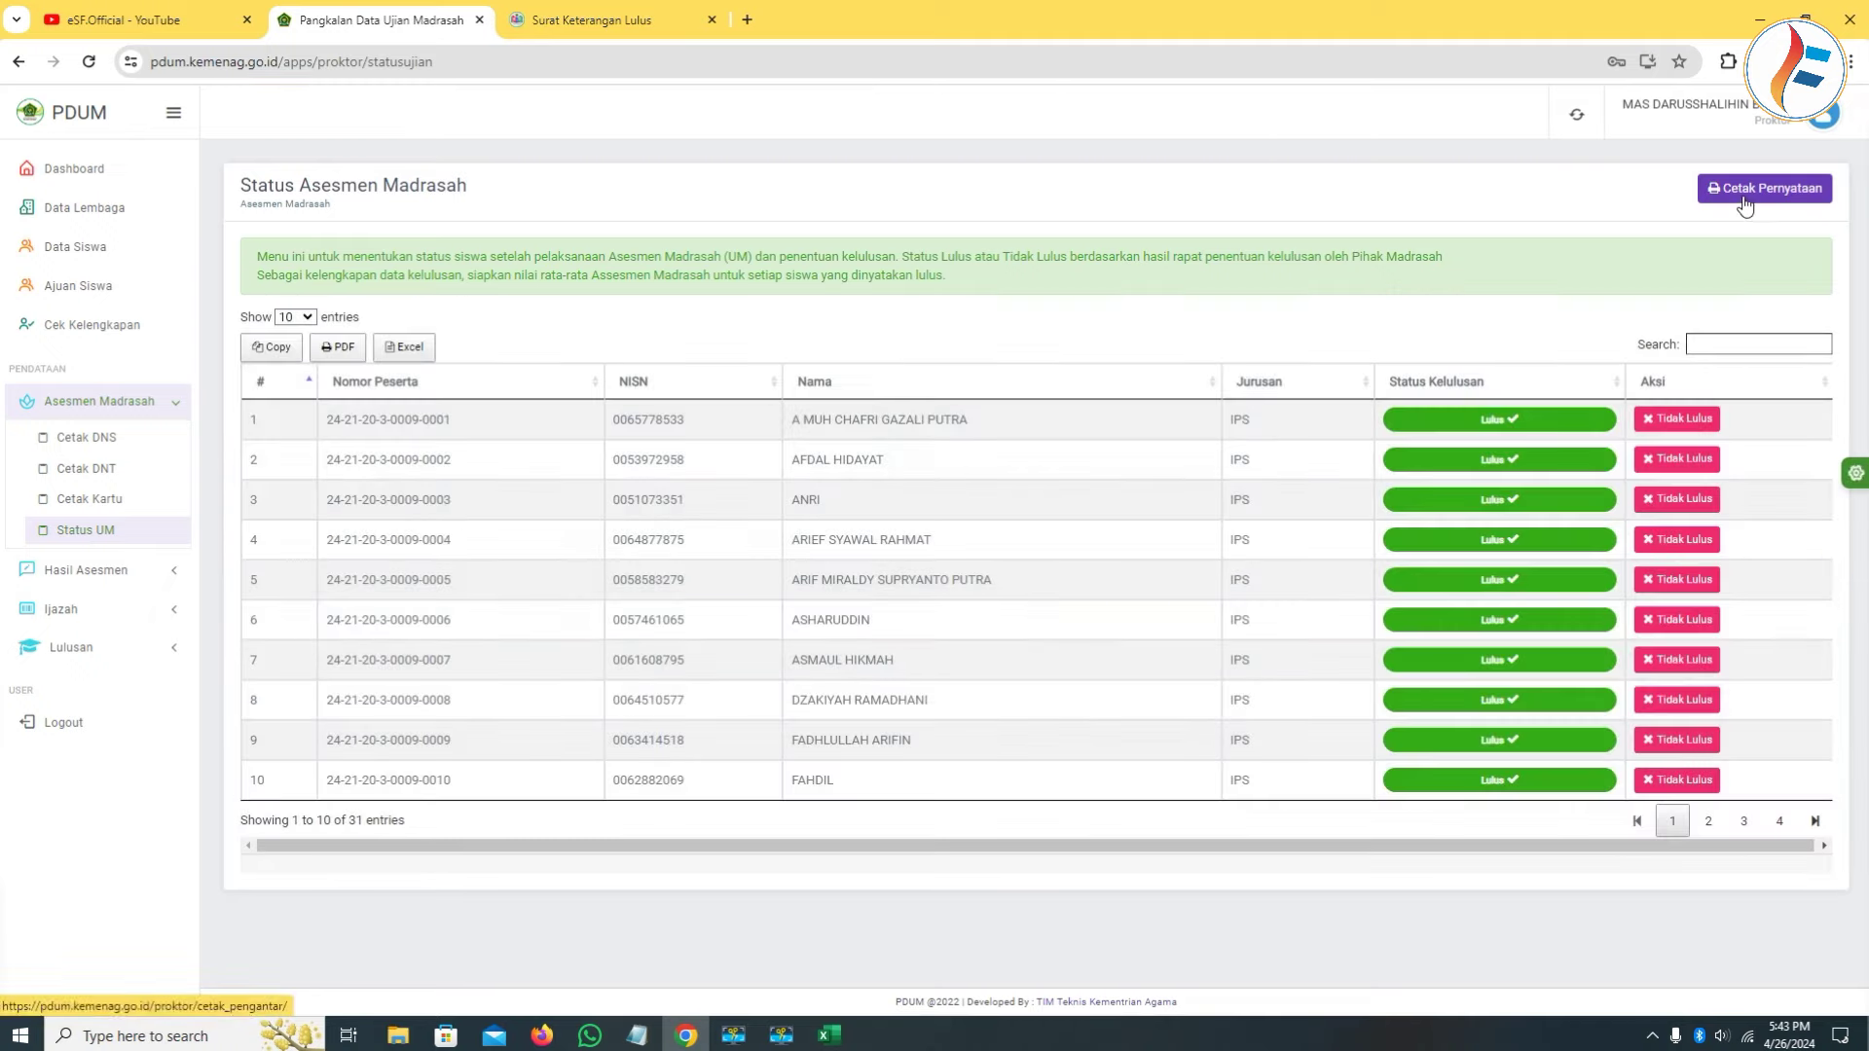
pyautogui.click(1744, 198)
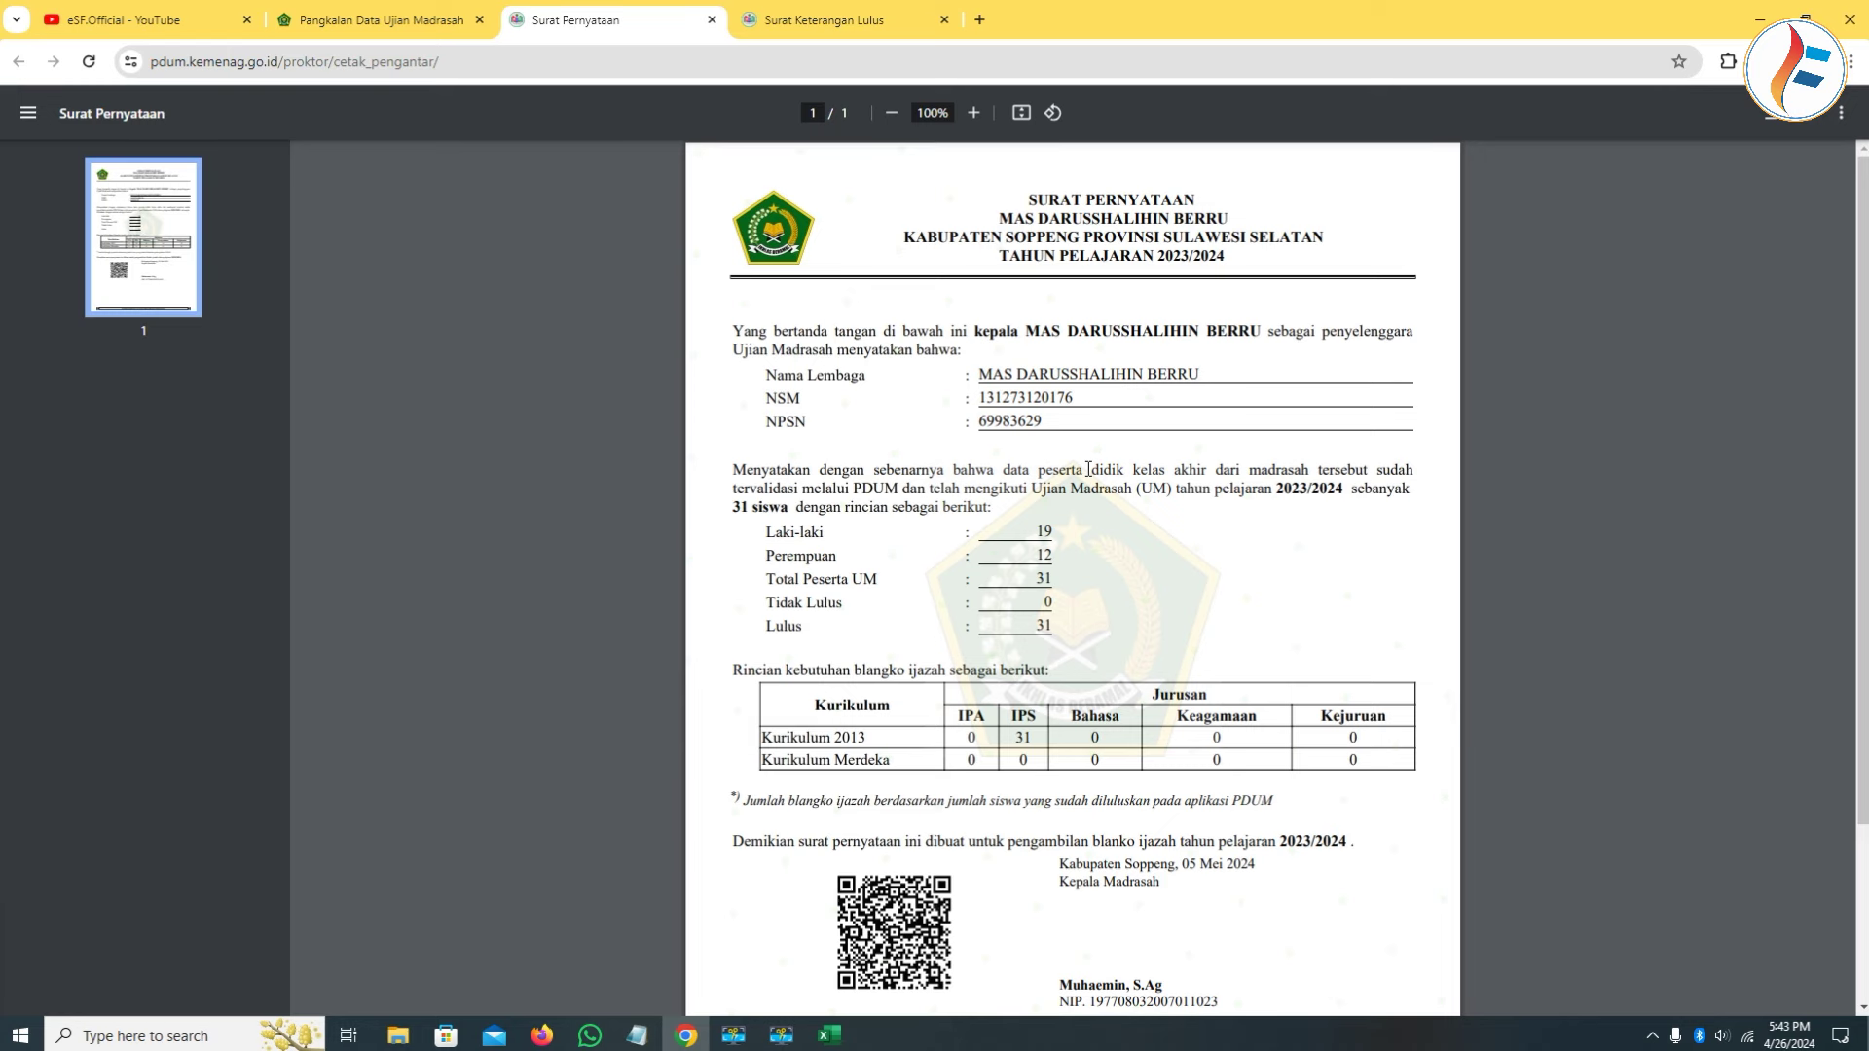
pyautogui.scroll(-2, 1239, 458)
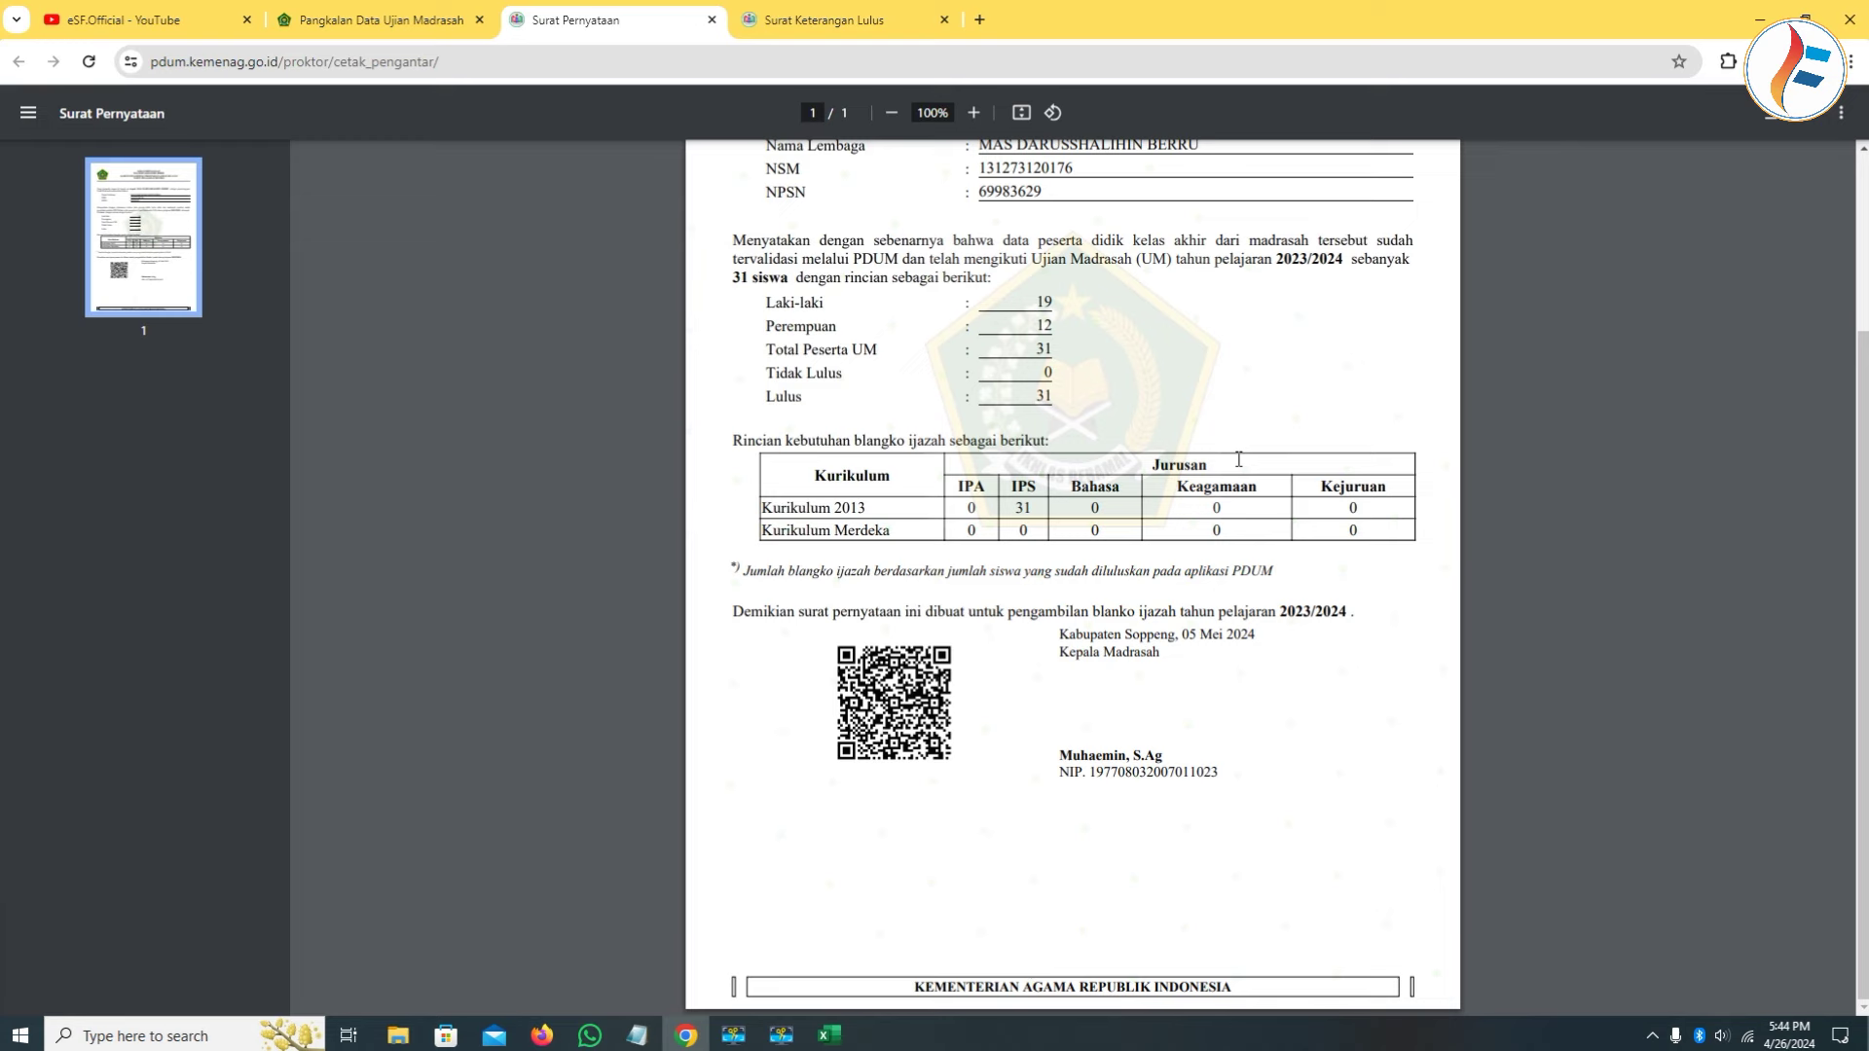
pyautogui.scroll(2, 1239, 459)
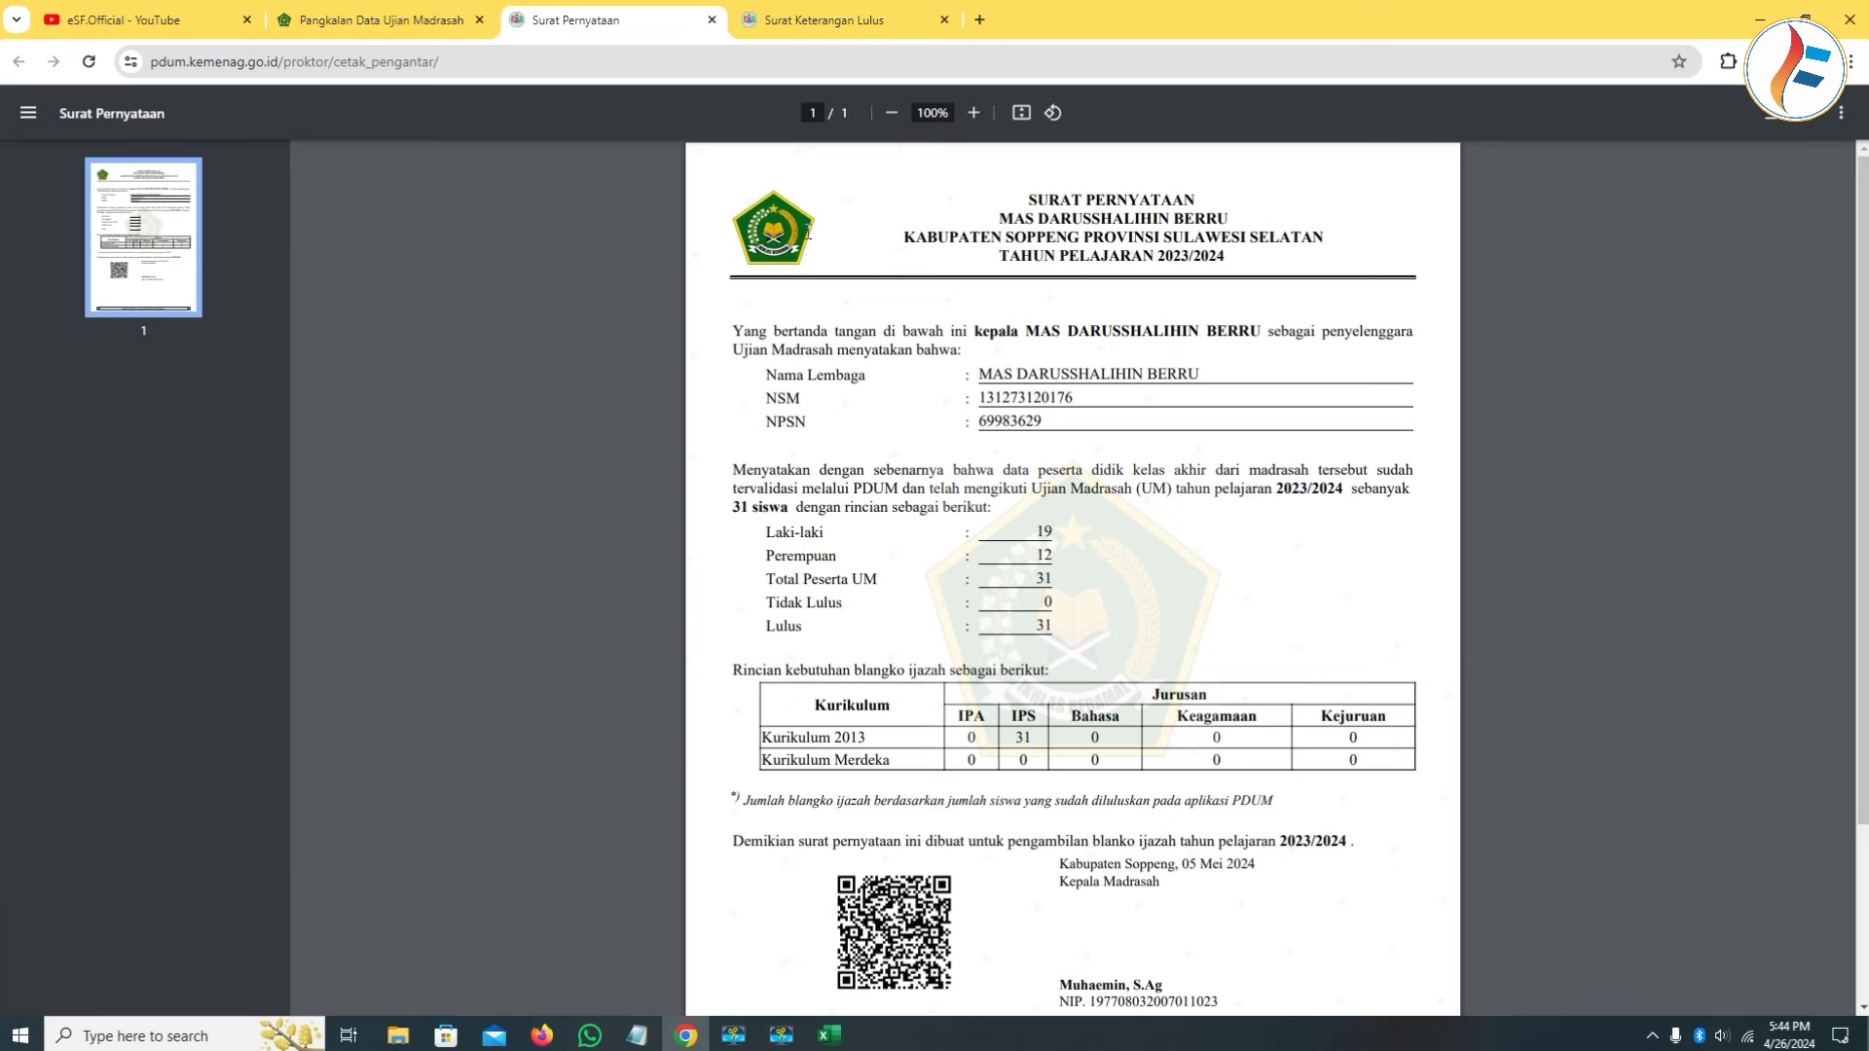
pyautogui.click(712, 20)
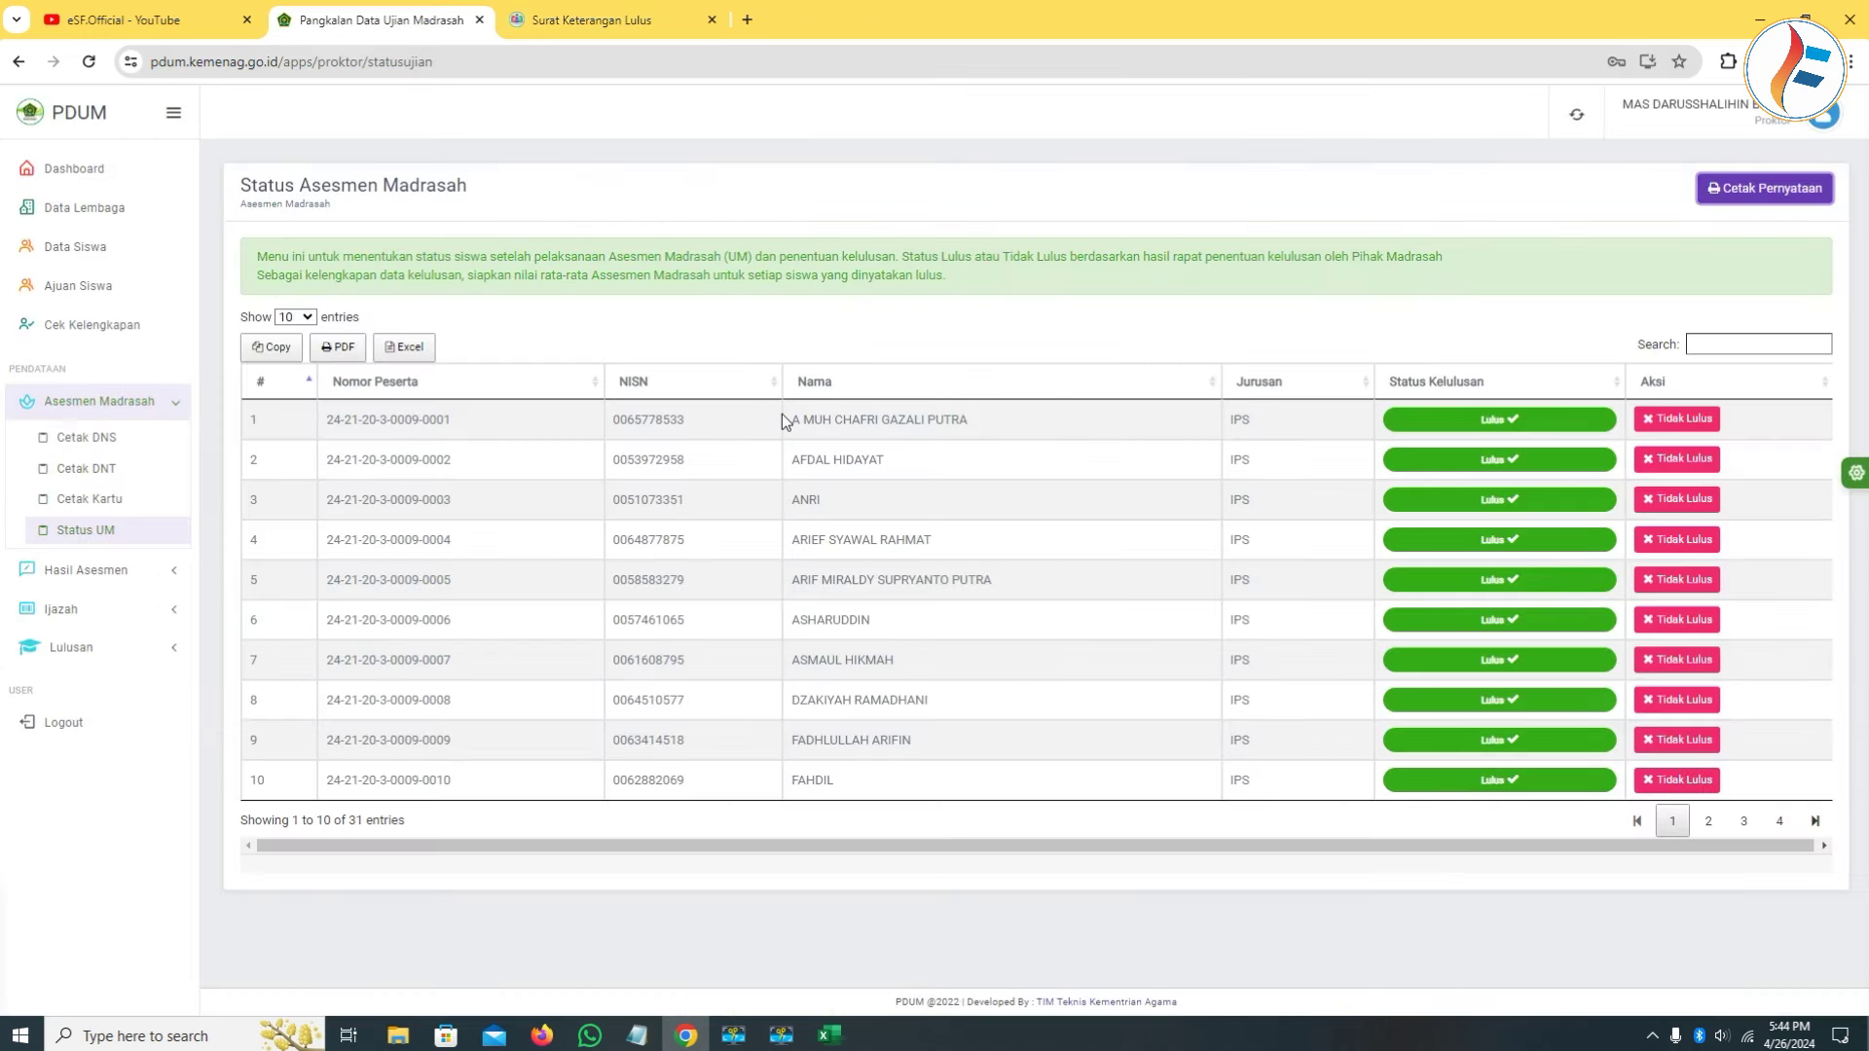